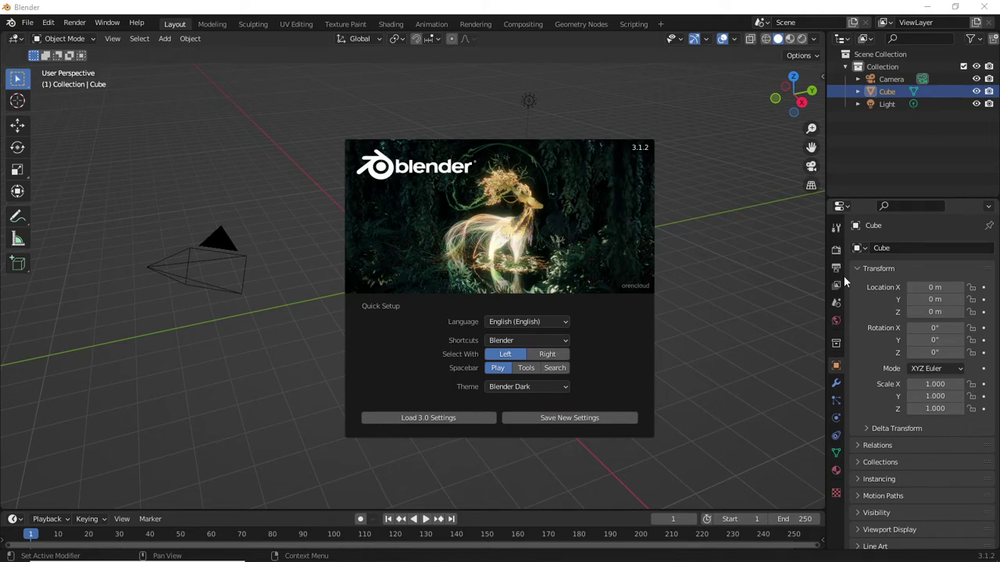
- Set selection to the Right button and the Spacebar action to Search in the quick setup, save the new settings, and dismiss the splash screen
click(547, 355)
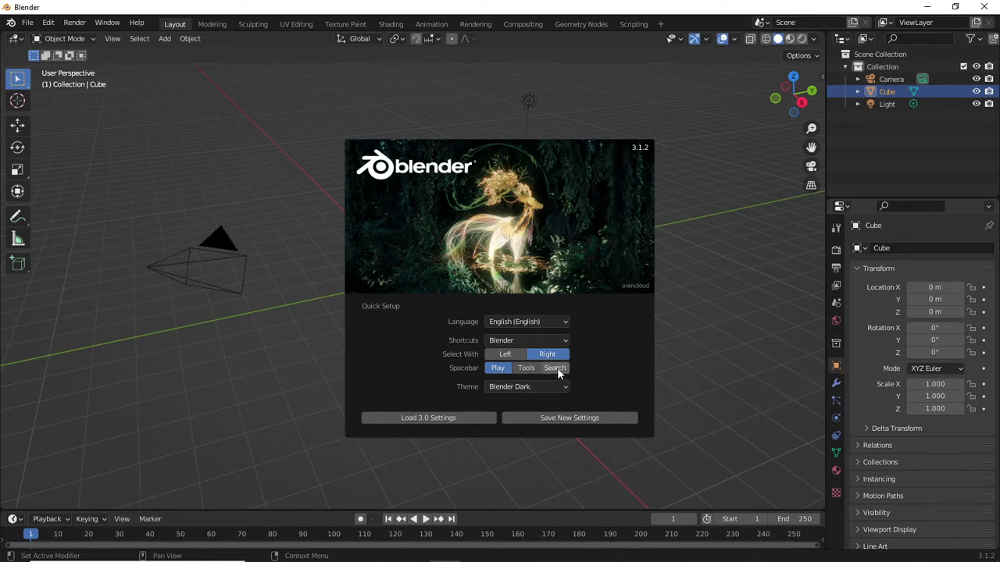
click(556, 369)
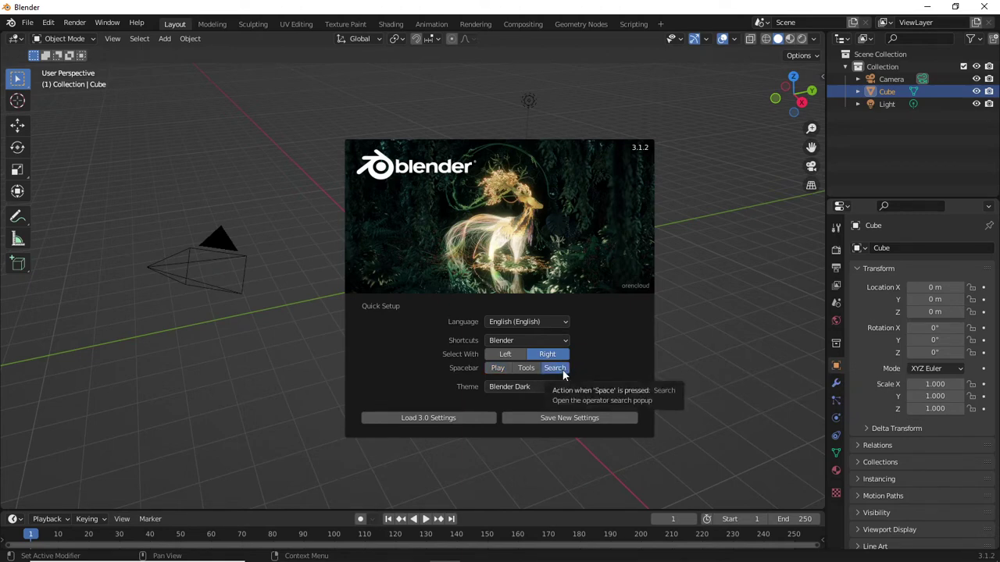
click(591, 419)
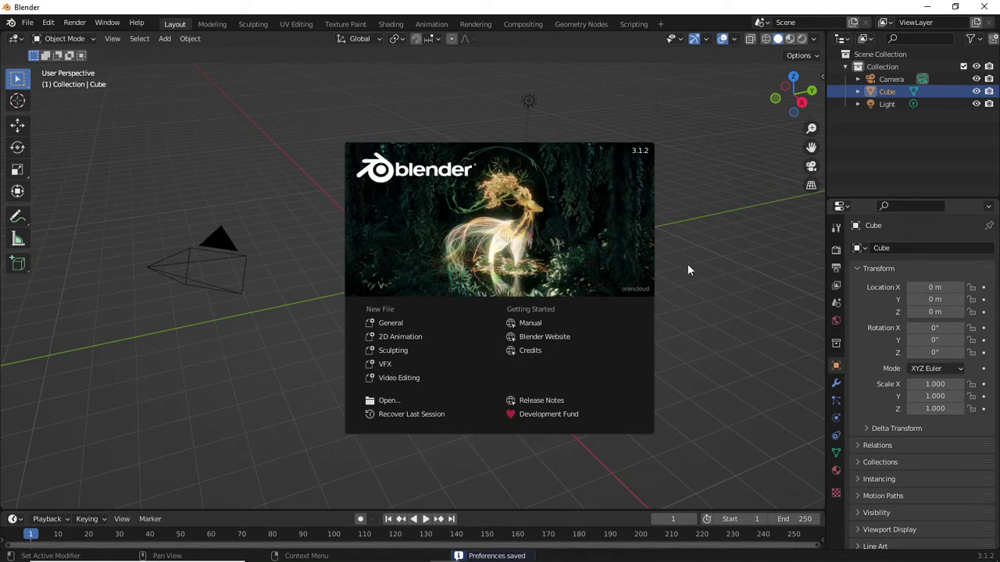
click(297, 324)
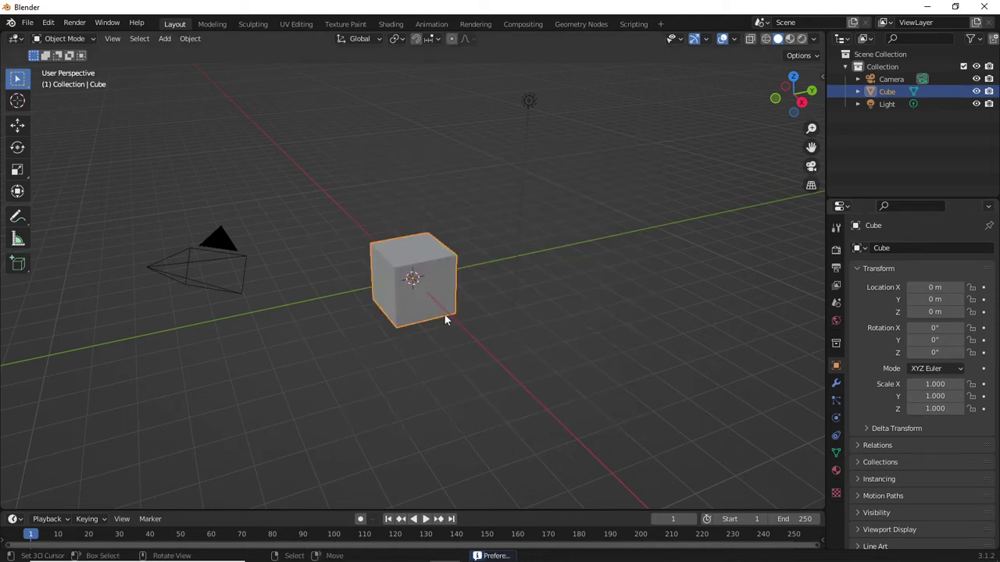
- Try the 3D cursor at several spots around the default cube, ending in the empty space behind it
middle_drag(445, 319, 502, 308)
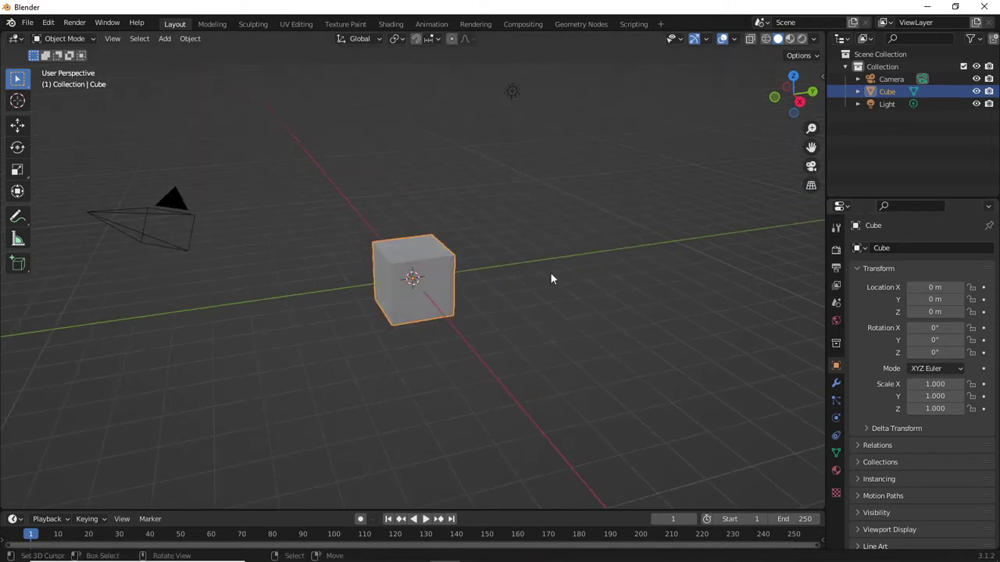
middle_drag(550, 278, 513, 154)
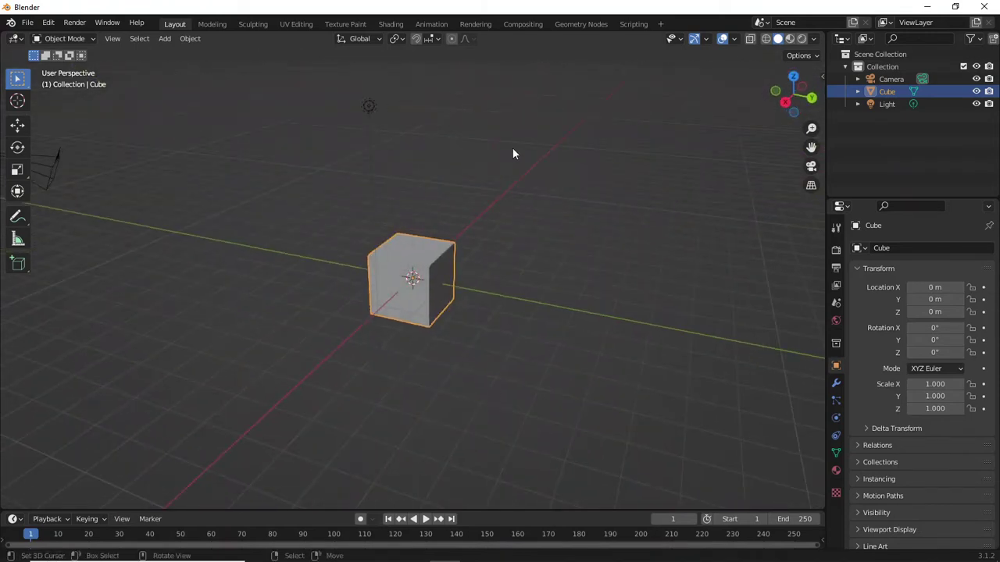
shift+right_click(512, 153)
shift+right_click(583, 215)
shift+right_click(452, 145)
middle_drag(567, 179, 524, 196)
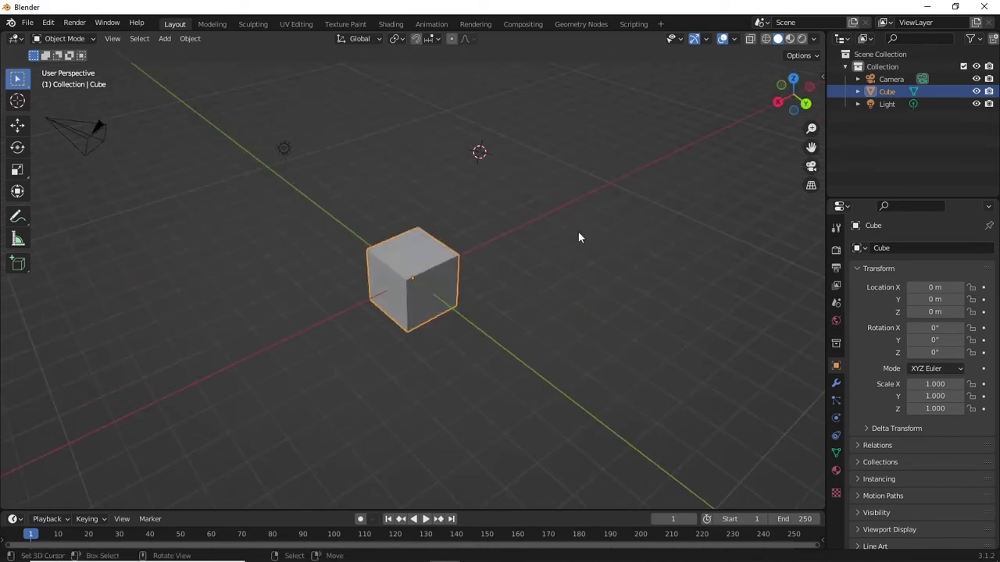
shift+right_click(578, 231)
shift+right_click(550, 182)
shift+right_click(427, 169)
shift+right_click(562, 159)
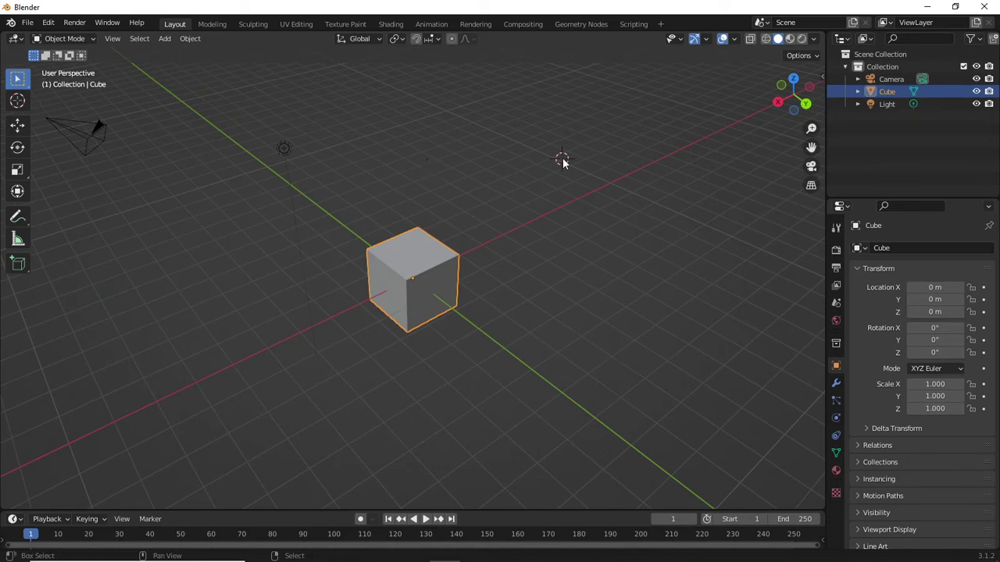
- Add a second mesh cube at the 3D cursor
key(shift+a)
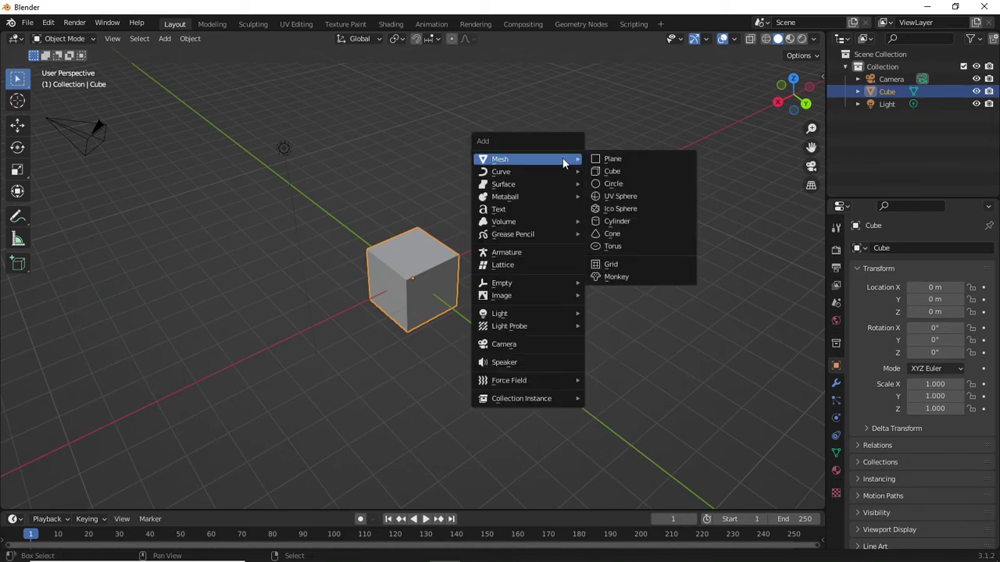
click(611, 171)
click(989, 388)
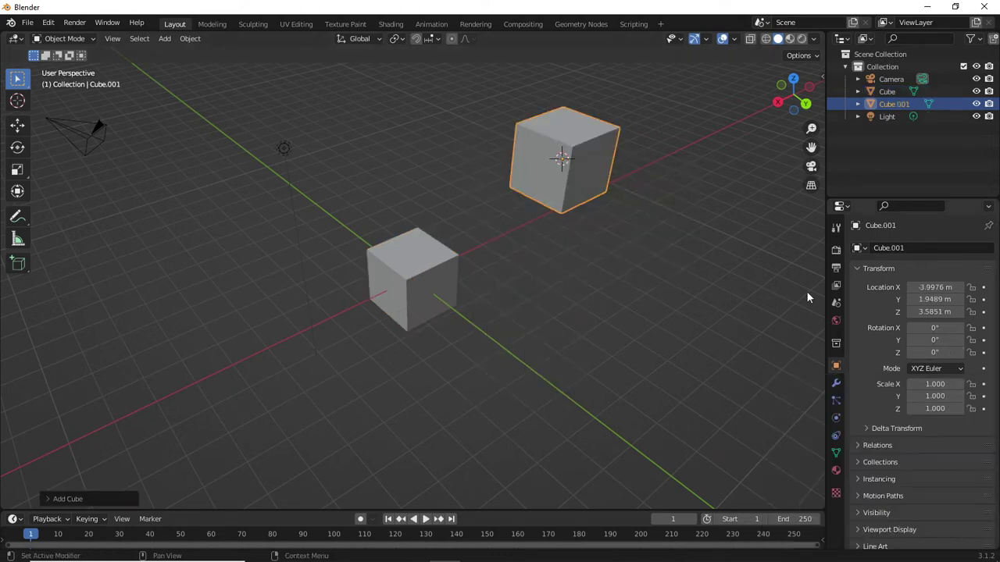
- Reposition the 3D cursor in the empty space above and behind the original cube
middle_drag(670, 215, 595, 185)
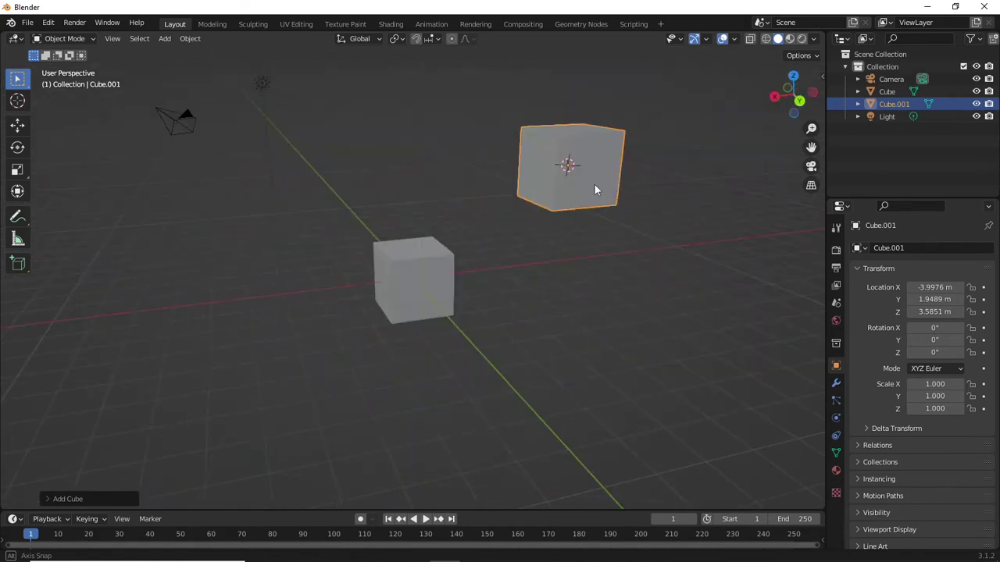
shift+right_click(435, 194)
shift+right_click(369, 150)
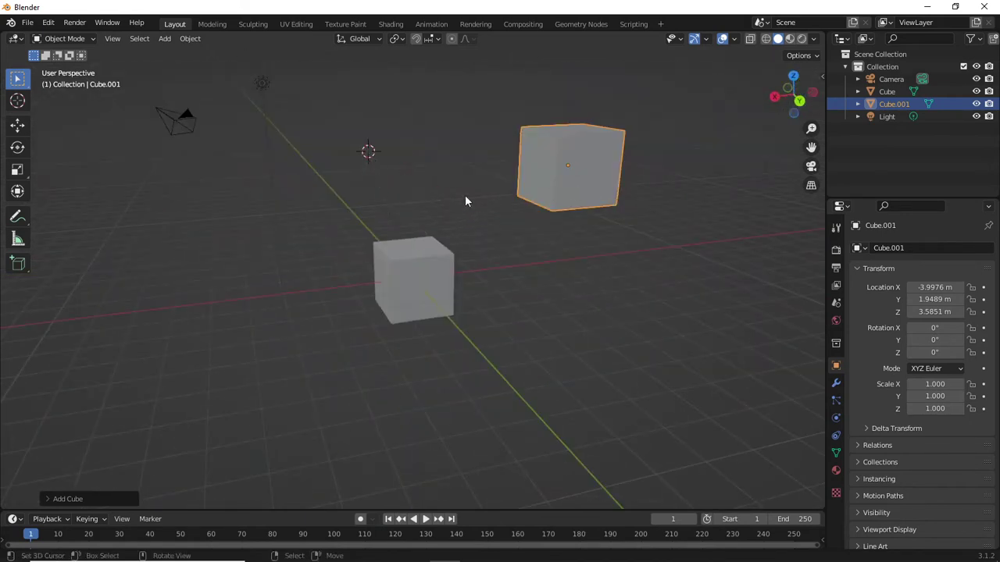
- Add a third mesh cube at the 3D cursor and delete it again
key(shift+a)
mouse_move(469, 196)
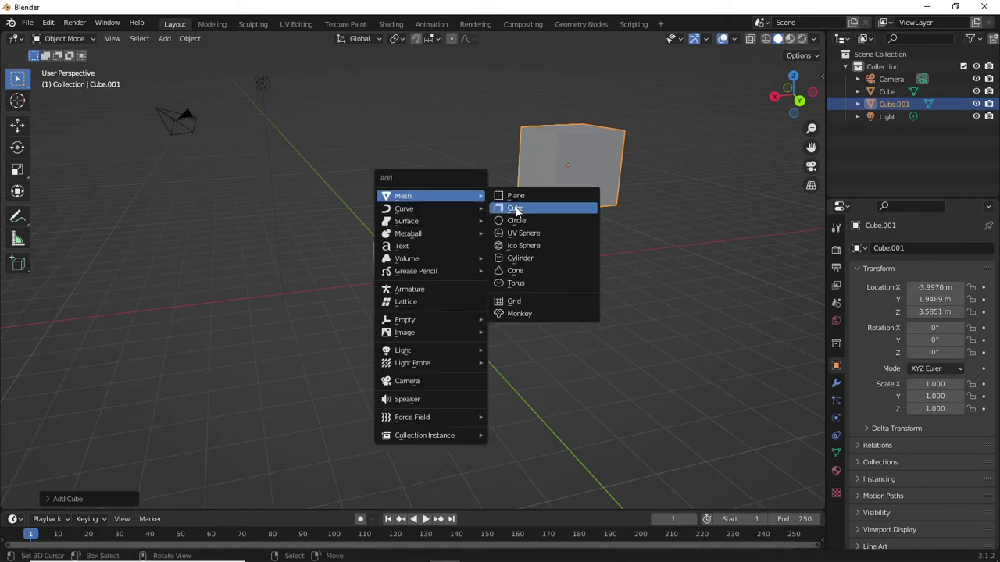
click(579, 211)
middle_drag(469, 218, 530, 211)
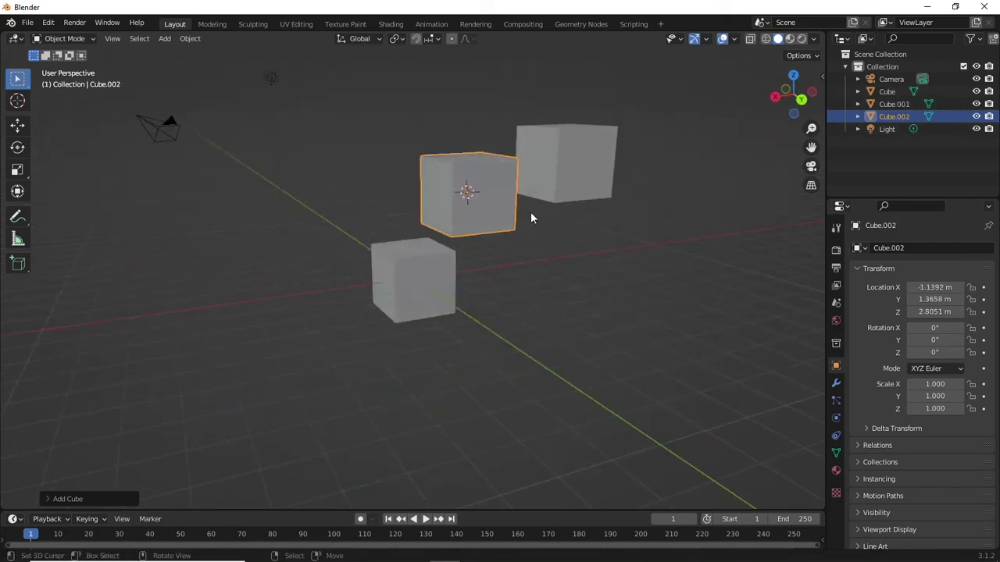
key(x)
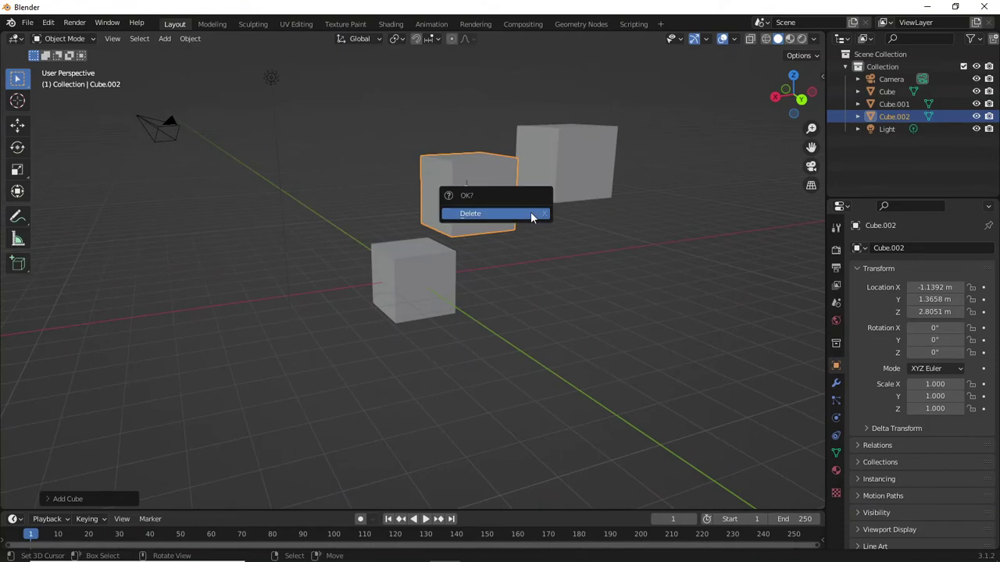
click(531, 216)
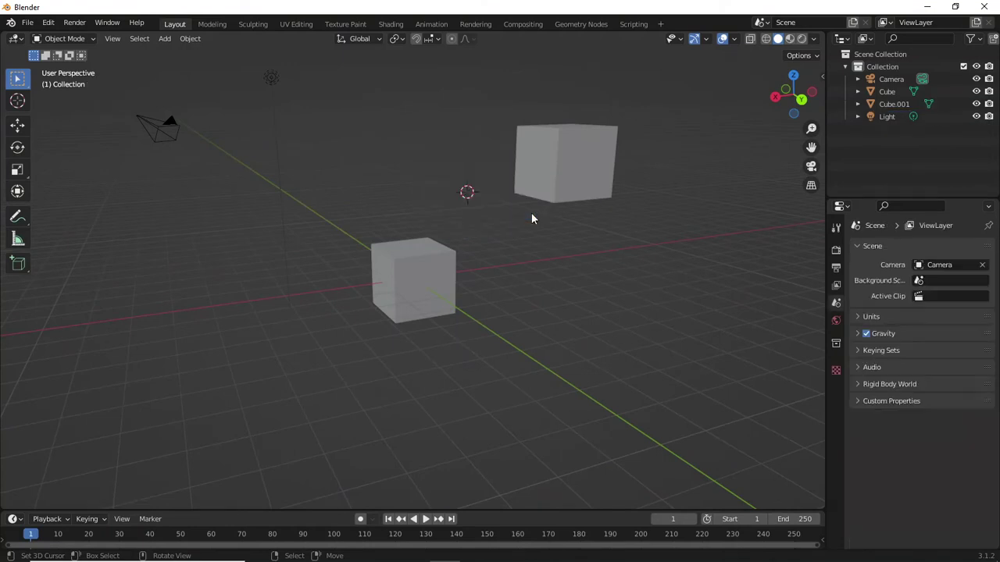
- Switch the selection back and forth between the original cube and the second cube, deselecting on empty space in between
click(578, 159)
click(441, 289)
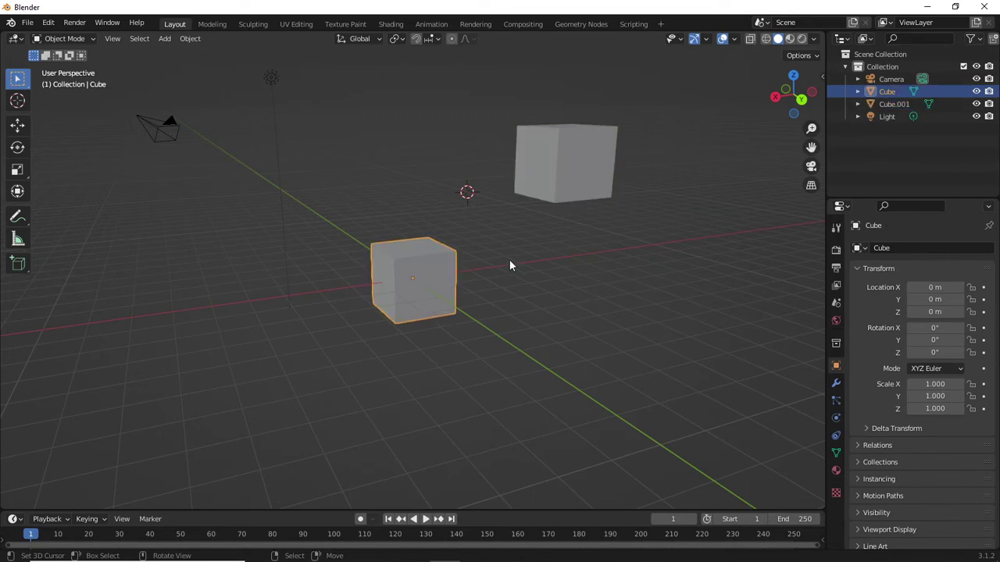
middle_drag(509, 260, 421, 257)
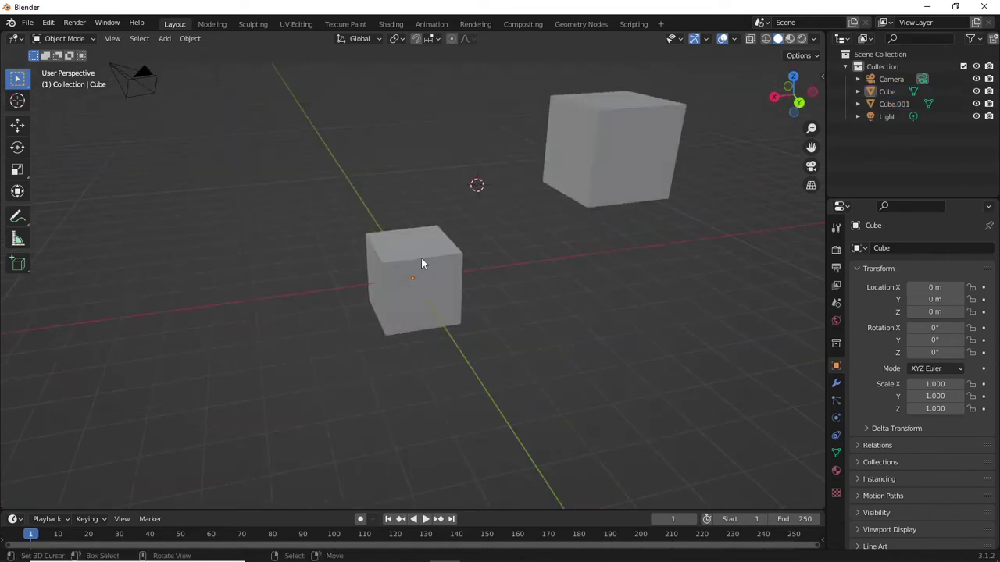
click(421, 257)
click(542, 249)
click(597, 173)
click(568, 250)
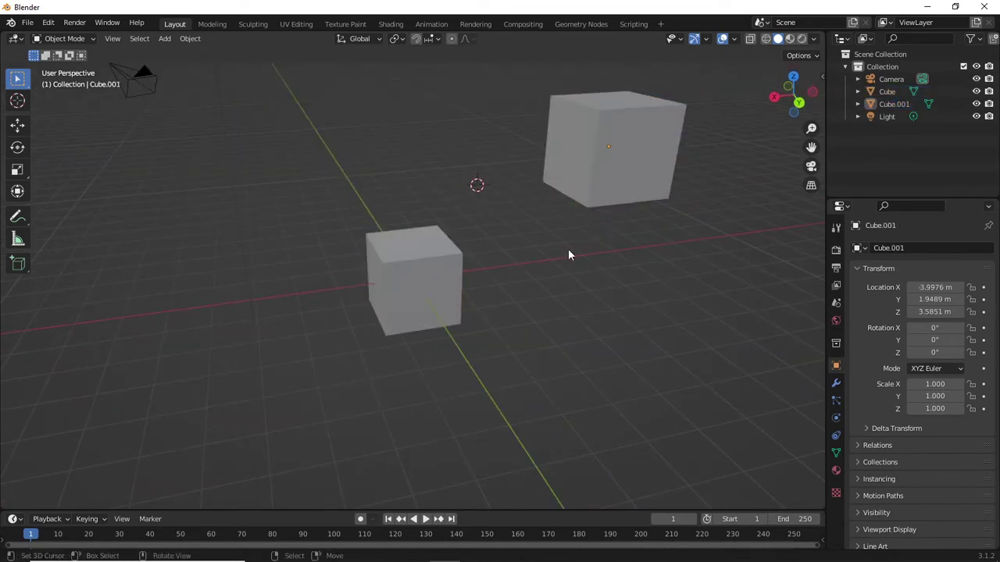
click(410, 283)
middle_drag(511, 259, 513, 194)
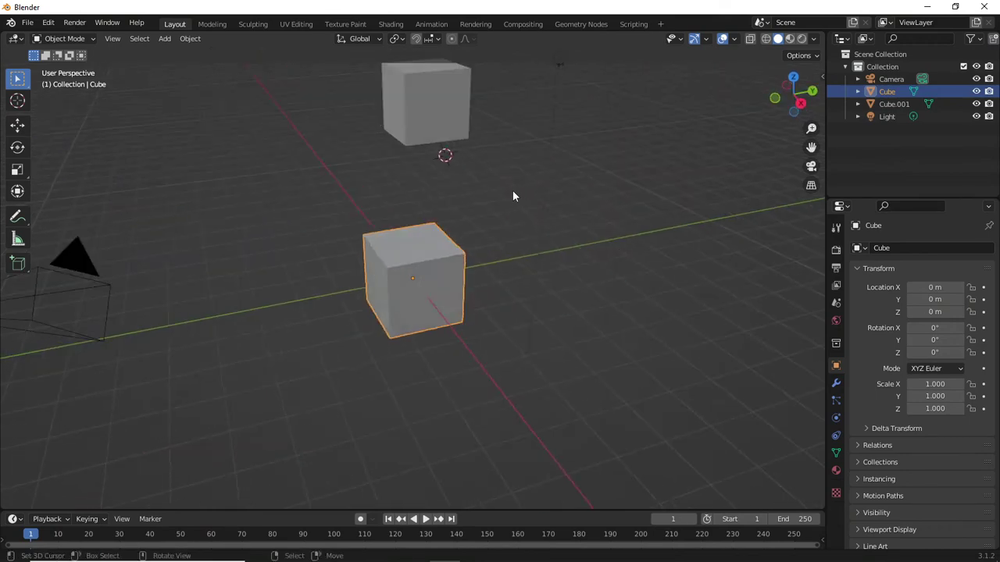
click(514, 194)
middle_drag(442, 241, 429, 257)
click(429, 257)
middle_drag(547, 241, 511, 234)
click(570, 159)
click(598, 145)
click(570, 258)
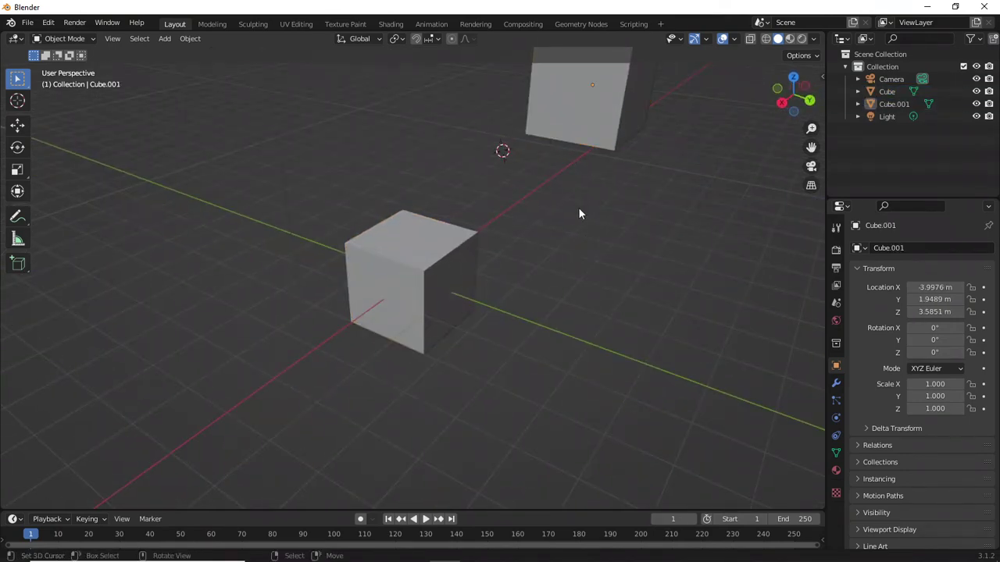
middle_drag(578, 209, 477, 246)
click(476, 248)
middle_drag(549, 246, 540, 227)
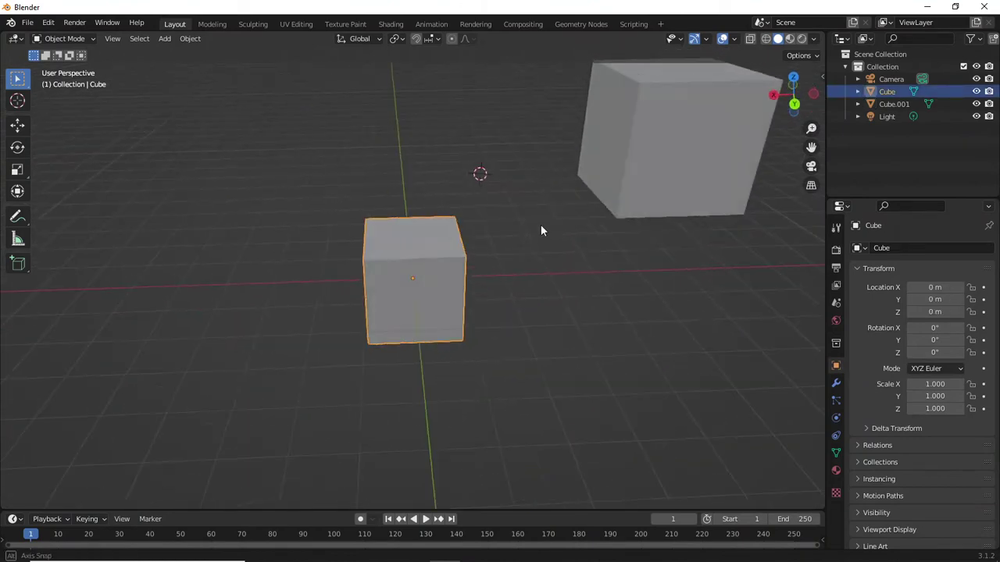
click(645, 174)
click(485, 284)
click(654, 170)
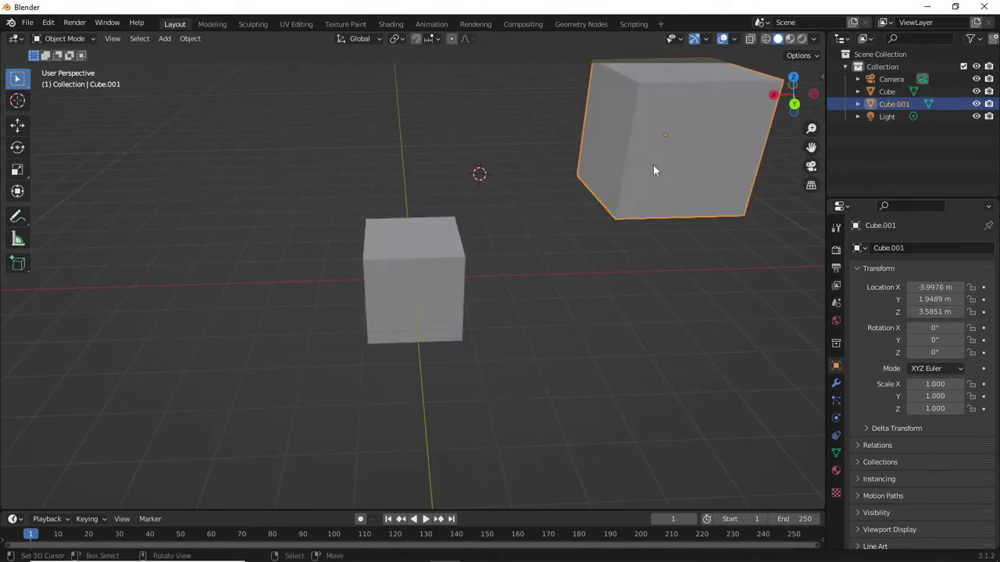
click(443, 293)
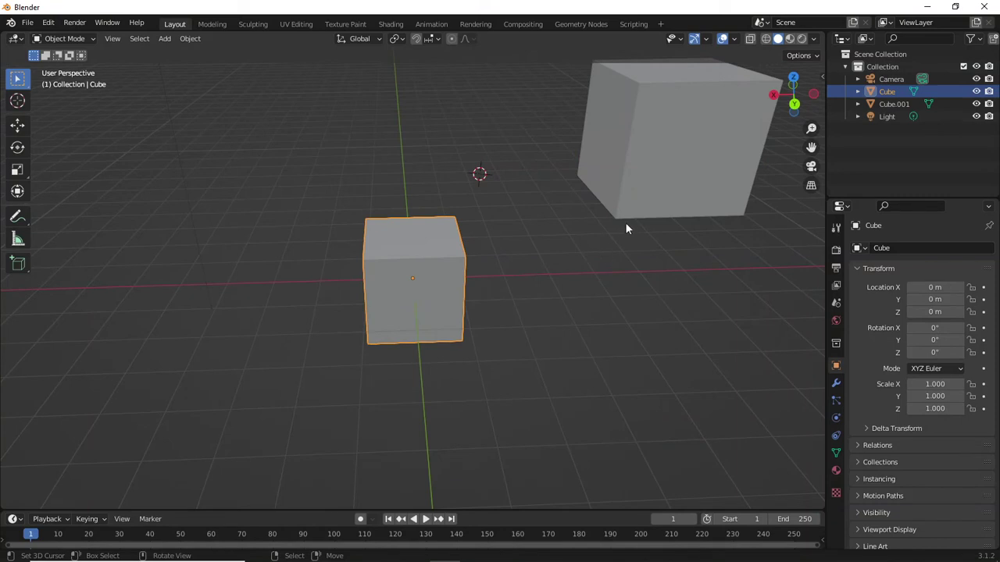
- Select the second cube and delete it, leaving only the original cube
click(664, 173)
middle_drag(592, 248, 548, 250)
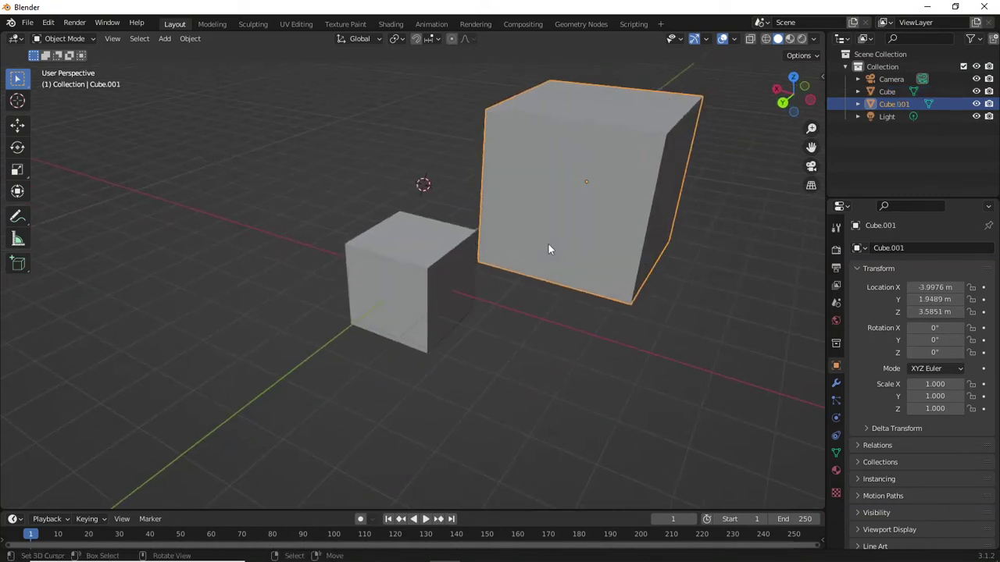
key(x)
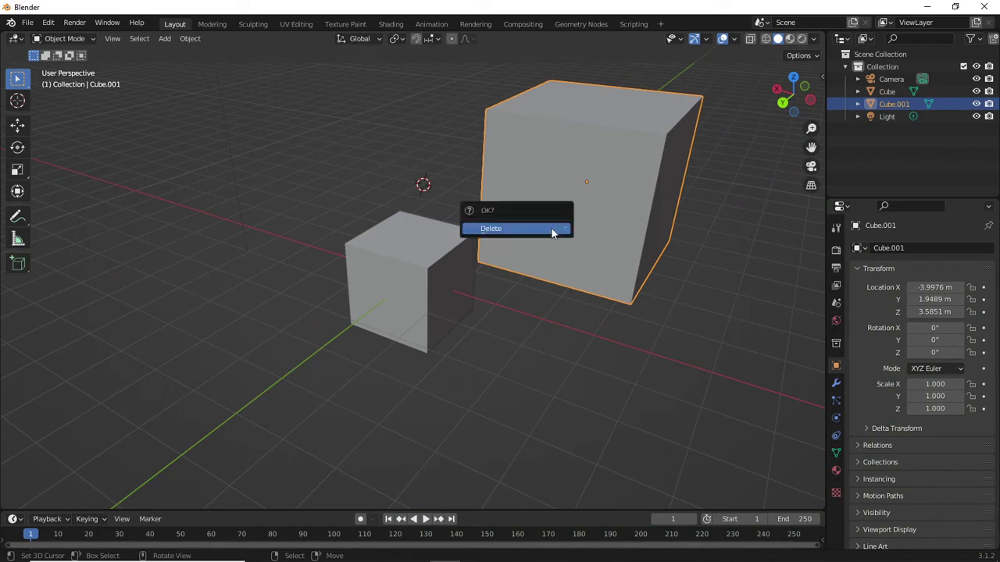
click(515, 228)
- Select the original cube and turn on X-ray display to see through it
middle_drag(424, 237, 460, 227)
click(409, 270)
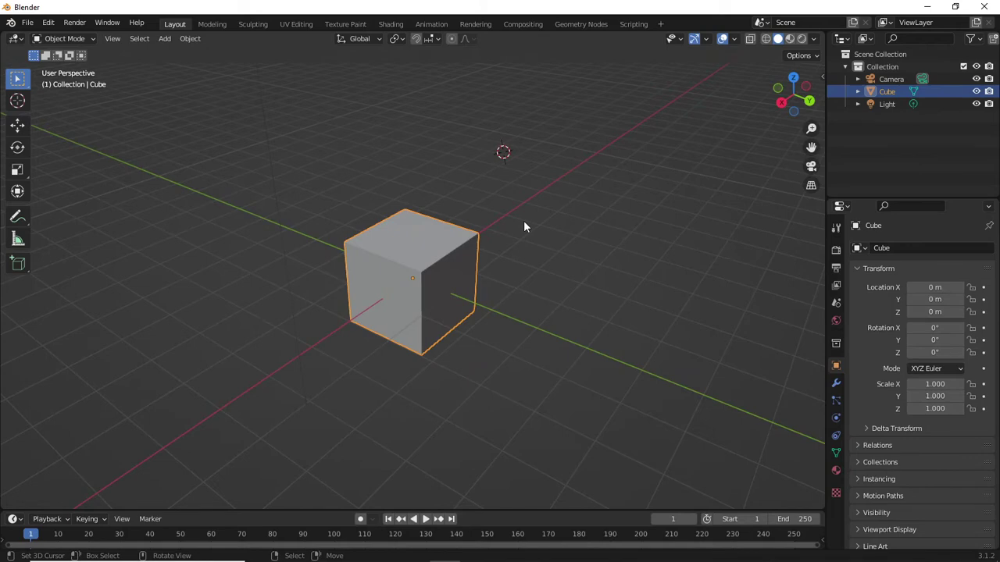
key(alt+z)
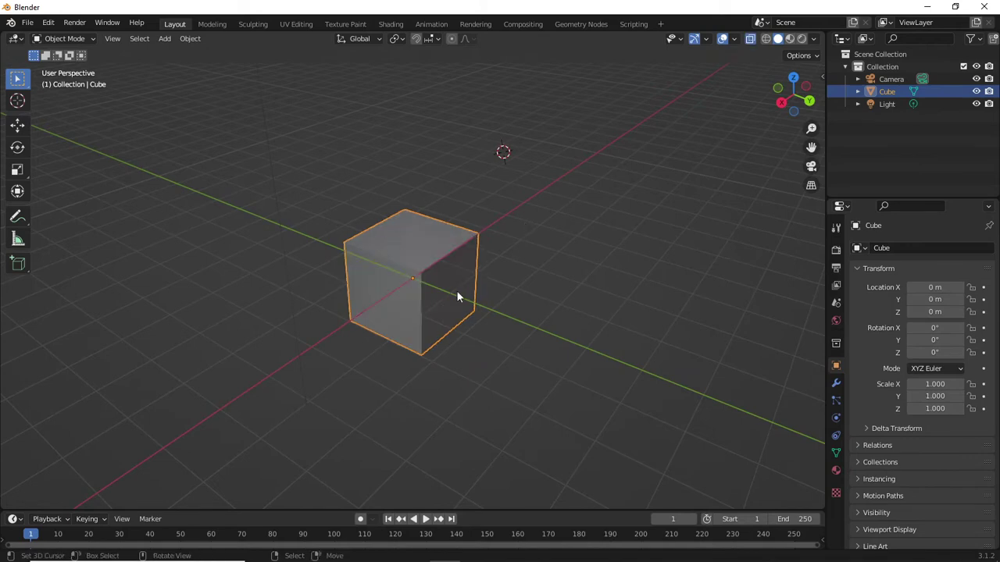
middle_drag(457, 297, 529, 254)
scroll(375, 266, up, 3)
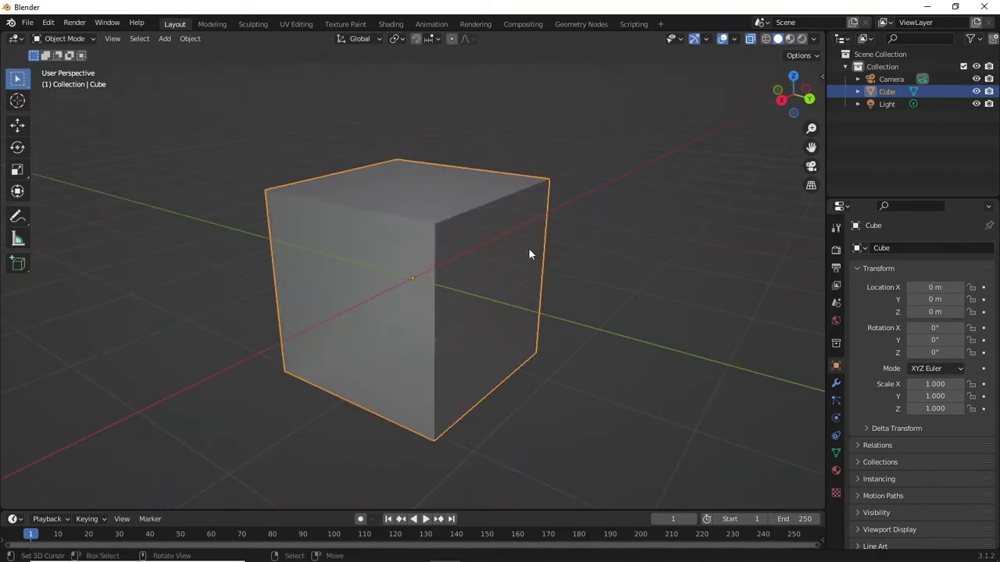
- Enter Edit Mode on the cube and select a single vertex at one of its upper corners
key(Tab)
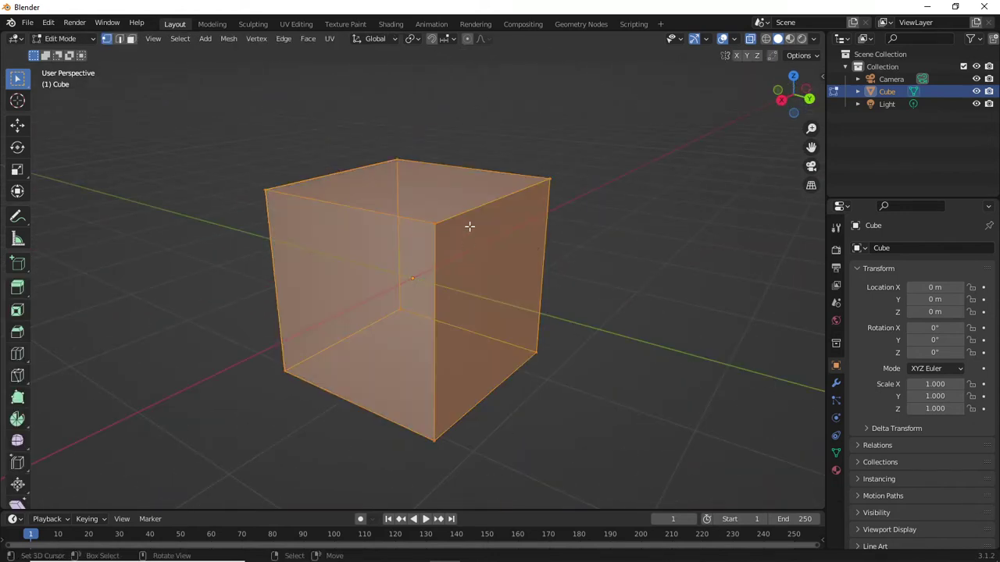
mouse_move(468, 226)
middle_down()
mouse_move(500, 214)
mouse_move(420, 206)
mouse_move(486, 189)
mouse_move(457, 216)
mouse_move(462, 234)
mouse_move(403, 248)
mouse_move(430, 239)
mouse_move(484, 257)
mouse_move(557, 246)
mouse_move(375, 241)
mouse_move(430, 242)
mouse_move(289, 229)
mouse_move(401, 211)
mouse_move(260, 216)
mouse_move(243, 208)
mouse_move(352, 217)
mouse_move(403, 192)
mouse_move(424, 156)
mouse_move(307, 89)
mouse_move(268, 87)
mouse_move(190, 156)
mouse_move(203, 221)
mouse_move(339, 234)
mouse_move(421, 259)
mouse_move(453, 227)
middle_up()
click(403, 248)
click(262, 196)
middle_drag(262, 196, 372, 224)
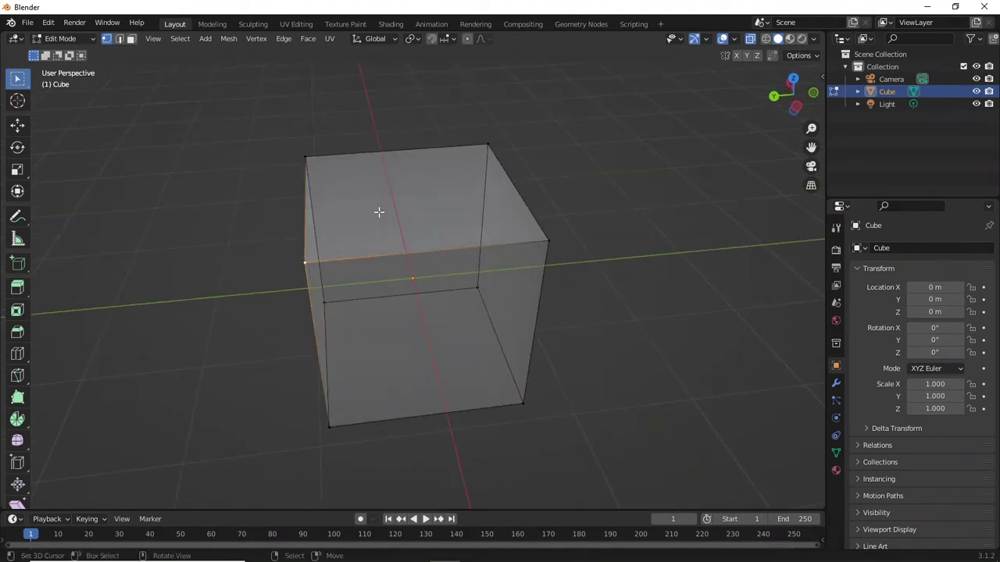
- Try Vertex Slide on the selected corner vertex along the cube's adjoining upper edge
key(g)
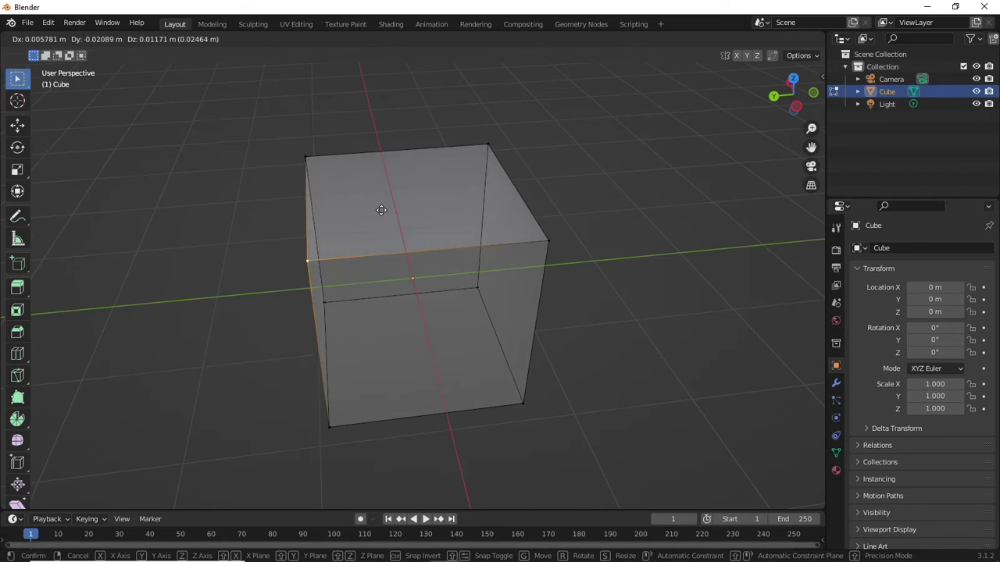
key(g)
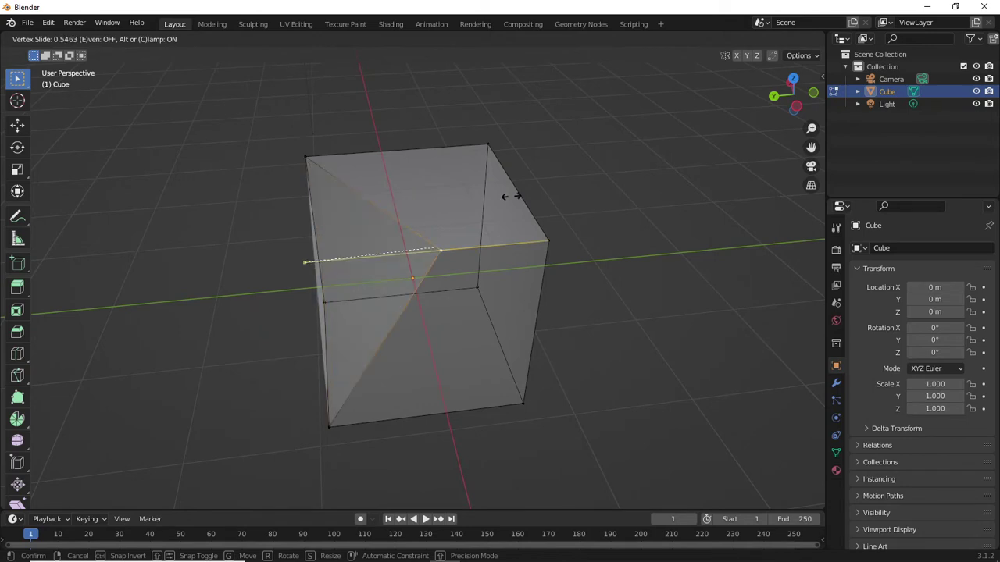
key(Escape)
mouse_move(425, 213)
middle_down()
mouse_move(391, 221)
mouse_move(416, 214)
middle_up()
middle_drag(478, 207, 425, 214)
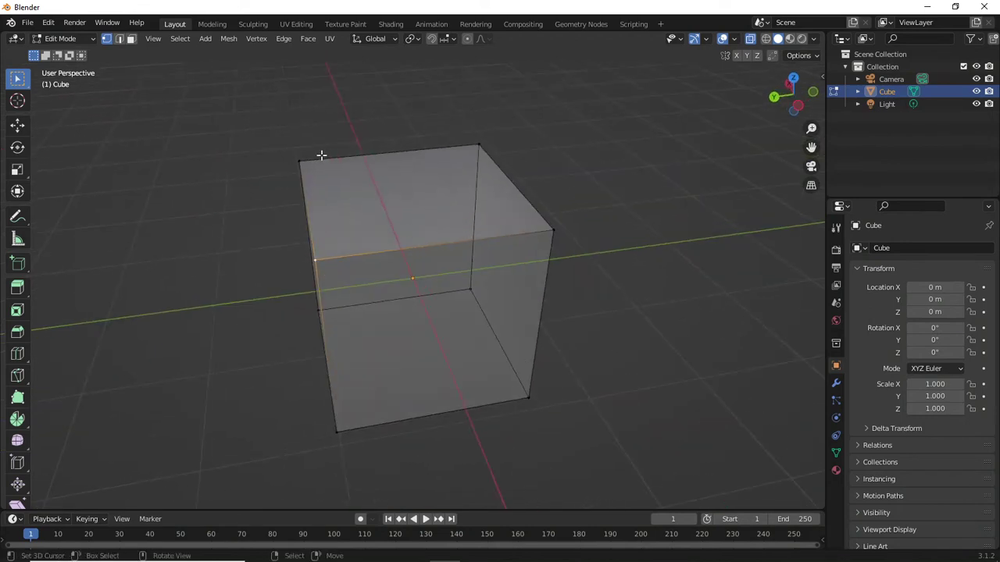
- Switch the cube to face selection and select one of its side faces
click(132, 39)
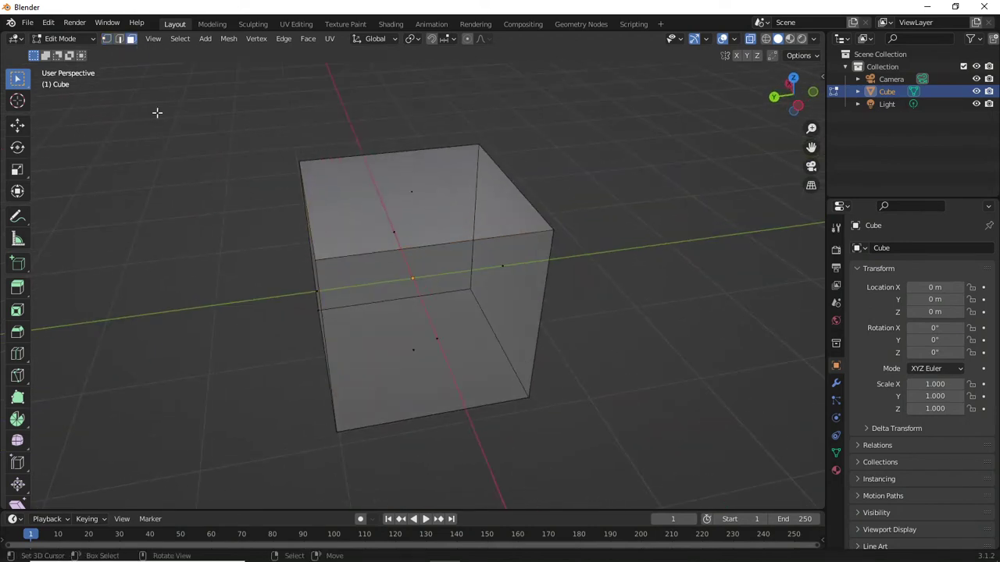
middle_drag(305, 146, 316, 149)
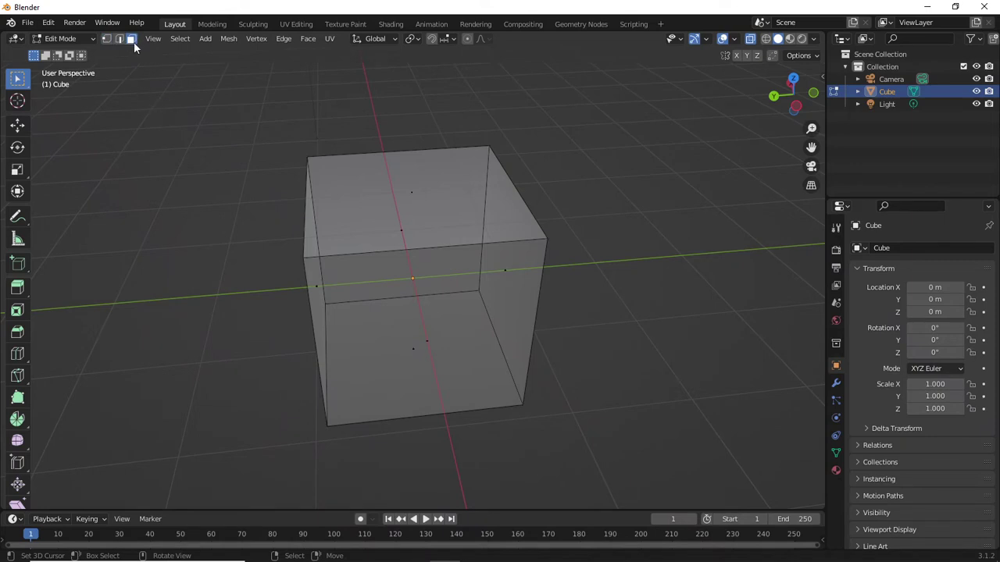
middle_drag(416, 205, 308, 301)
click(374, 309)
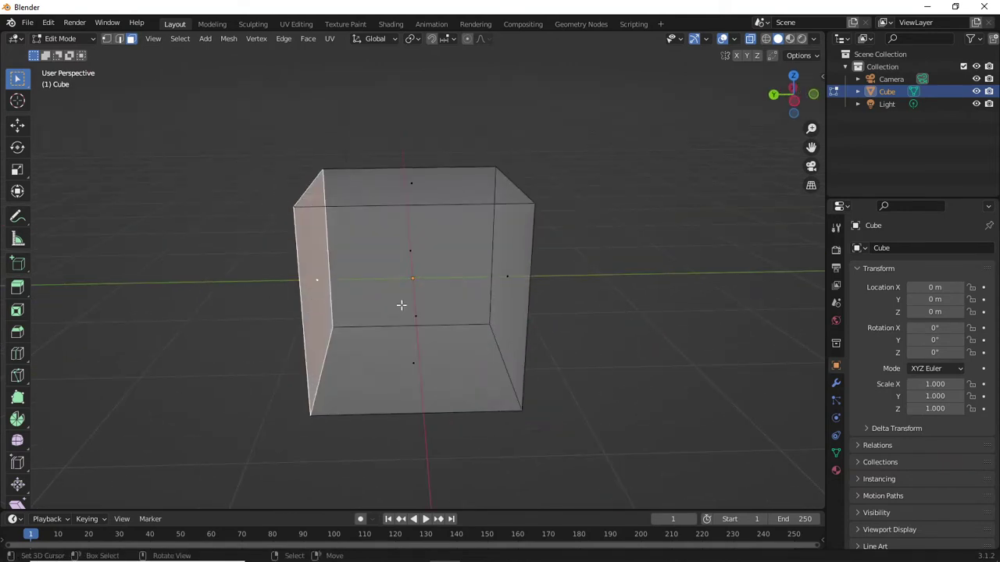
- Select the cube's top face and extrude it 0.1 m upward
click(414, 182)
middle_drag(414, 188, 422, 199)
key(e)
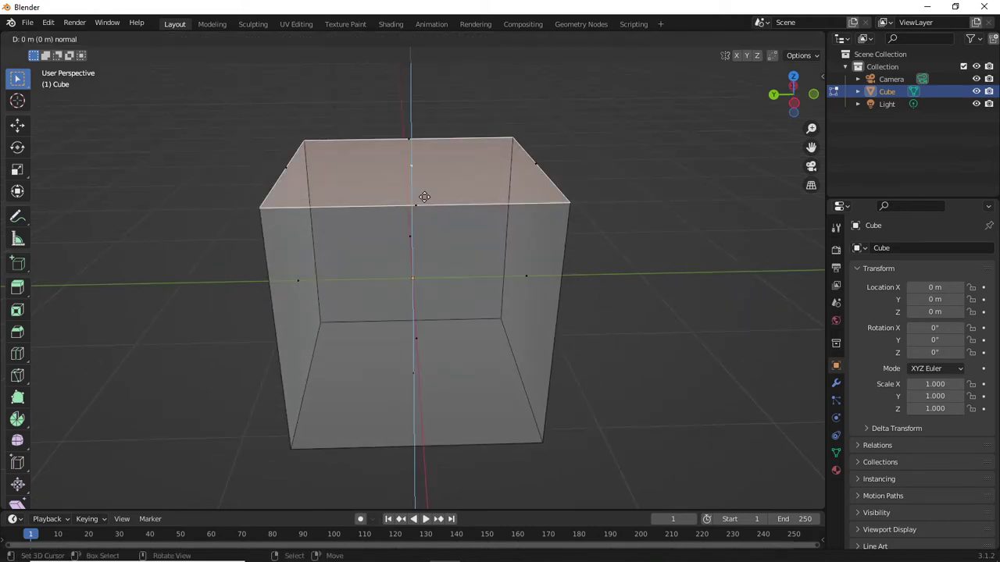
text(0.1)
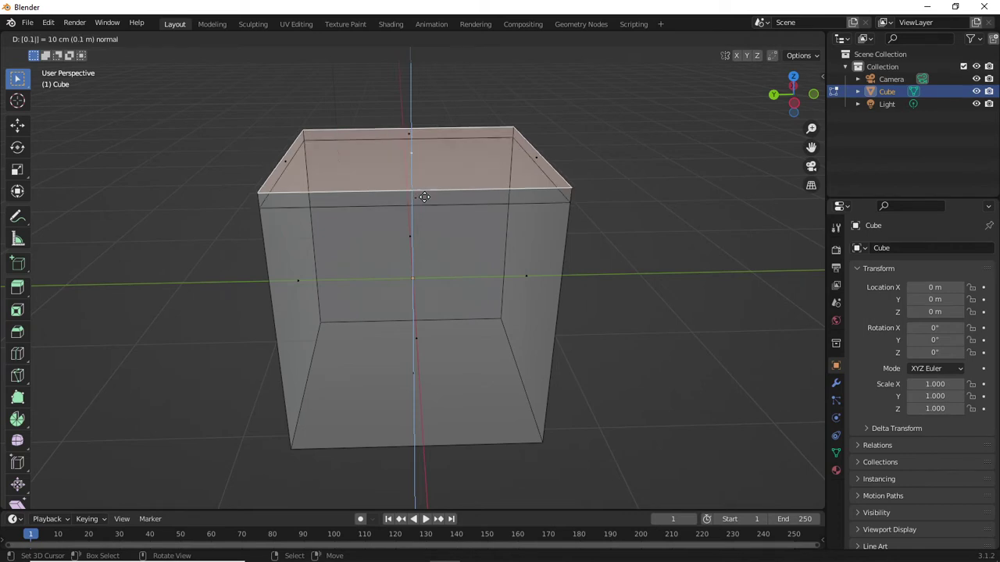
key(Return)
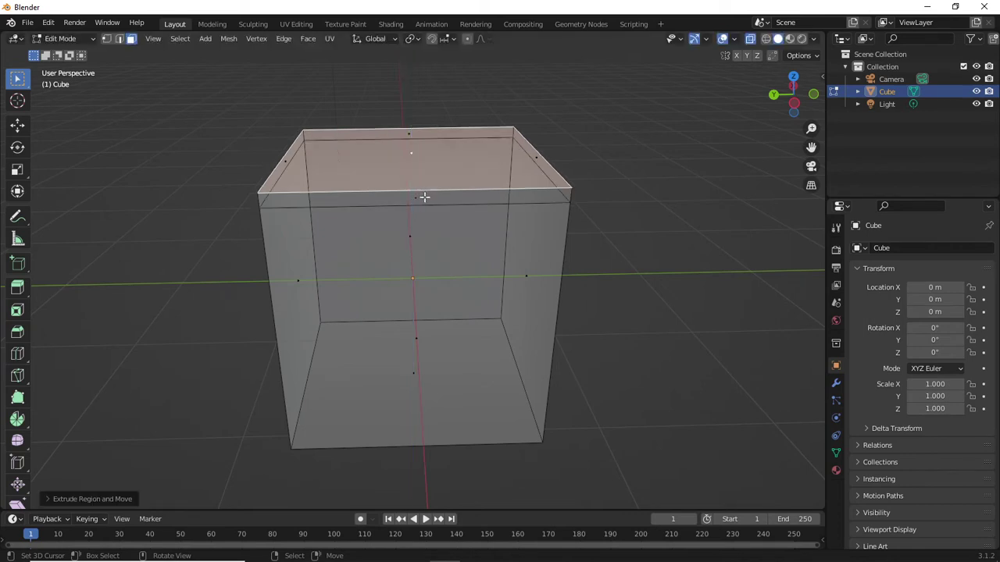
- Scale the extruded top face to 0.8 to form sloped edges around it
middle_drag(578, 196, 560, 182)
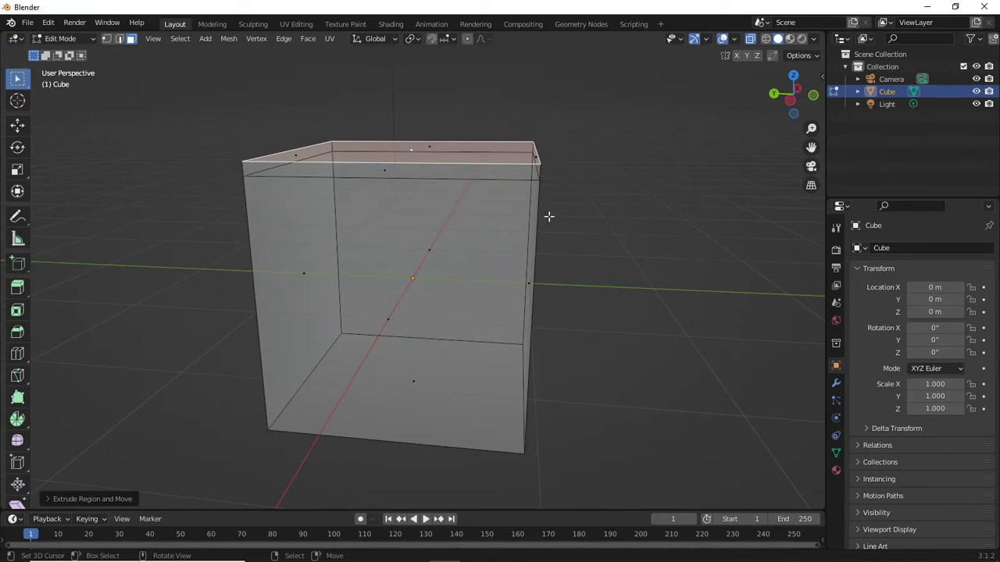
middle_drag(548, 216, 553, 207)
mouse_move(564, 211)
middle_down()
mouse_move(567, 196)
mouse_move(579, 206)
middle_up()
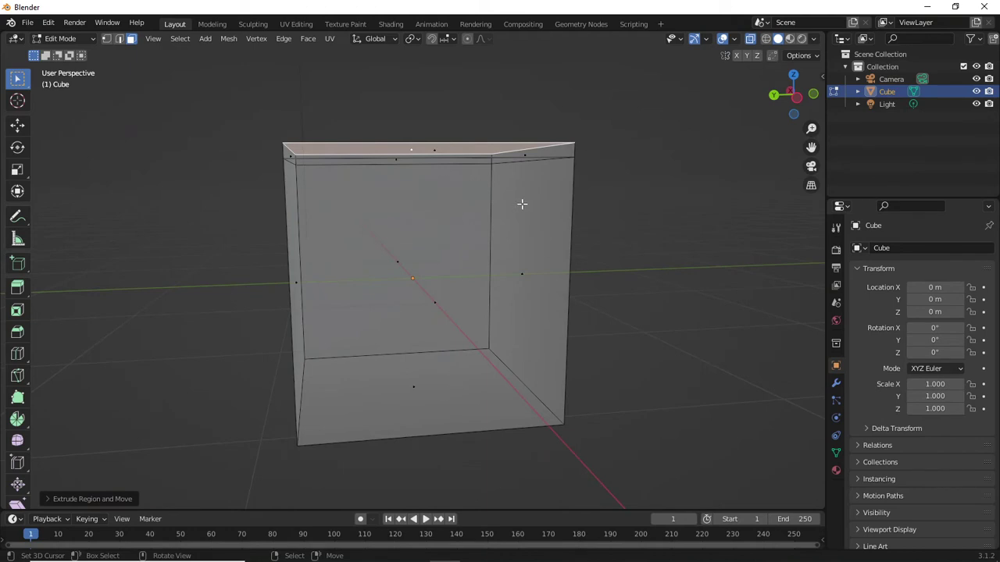
middle_drag(481, 258, 508, 211)
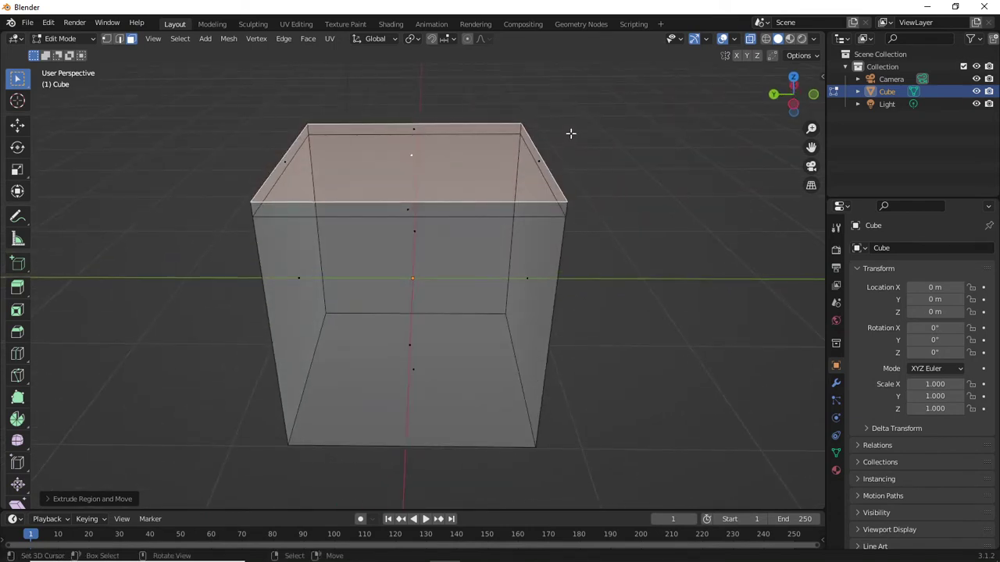
key(s)
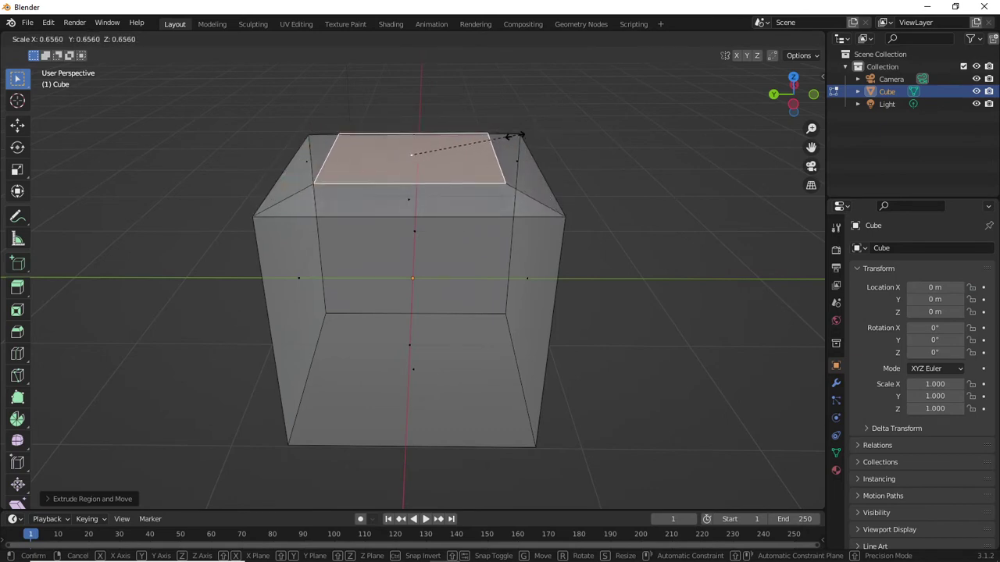
text(0.8)
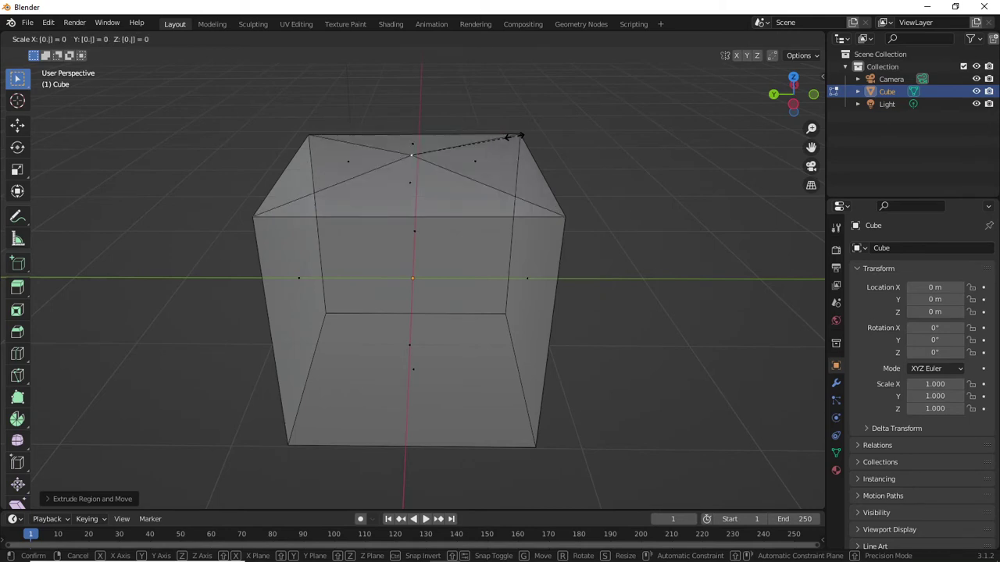
key(Return)
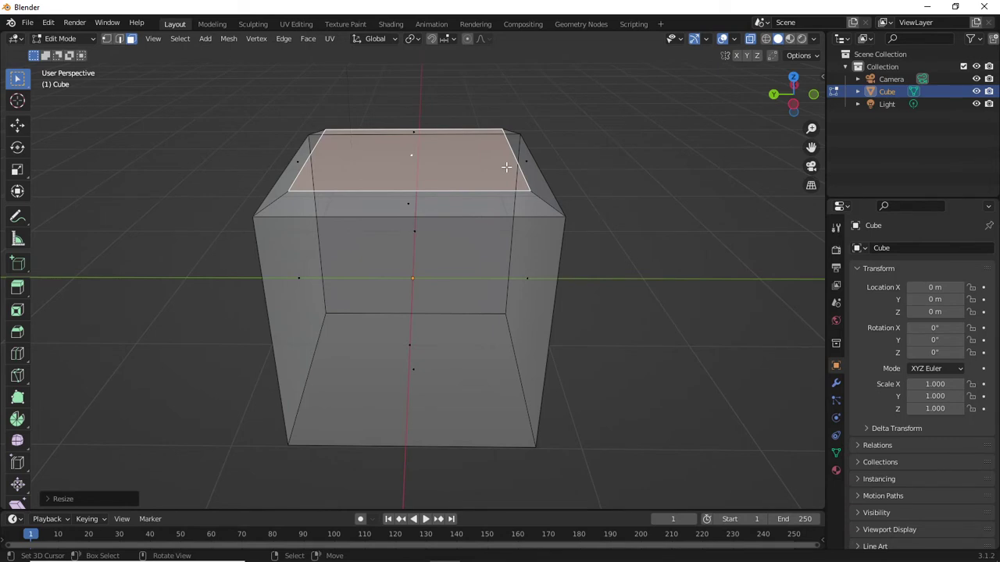
- Turn off X-ray display and examine the sloped edges around the cube's top face
key(alt+z)
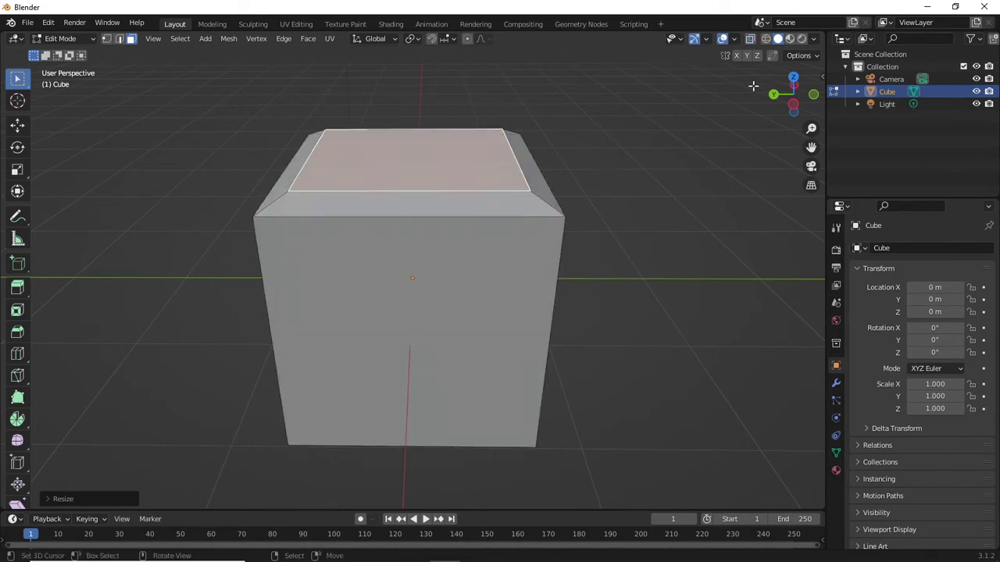
mouse_move(656, 161)
middle_down()
mouse_move(626, 137)
mouse_move(667, 153)
middle_up()
middle_drag(658, 192, 588, 119)
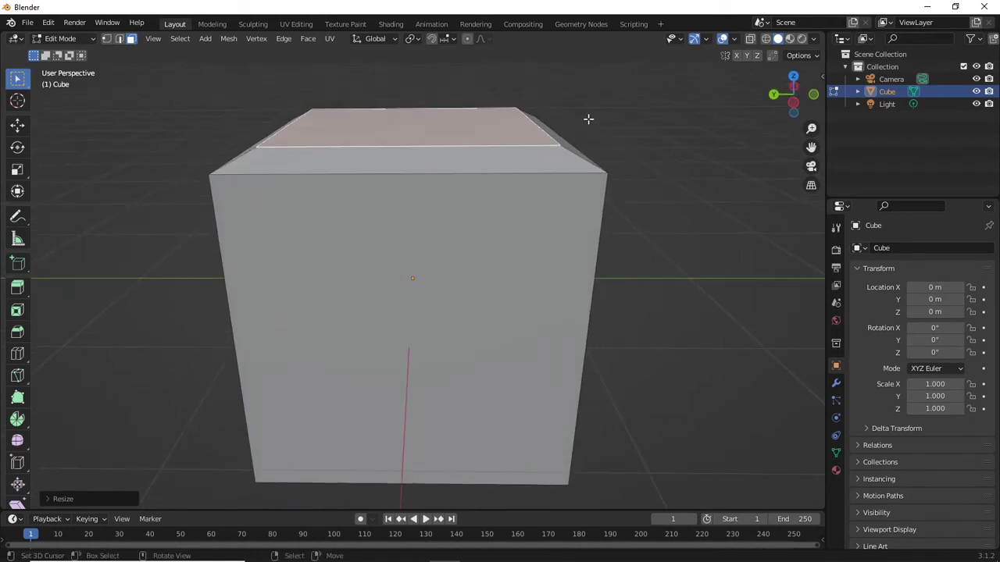
middle_drag(641, 152, 622, 154)
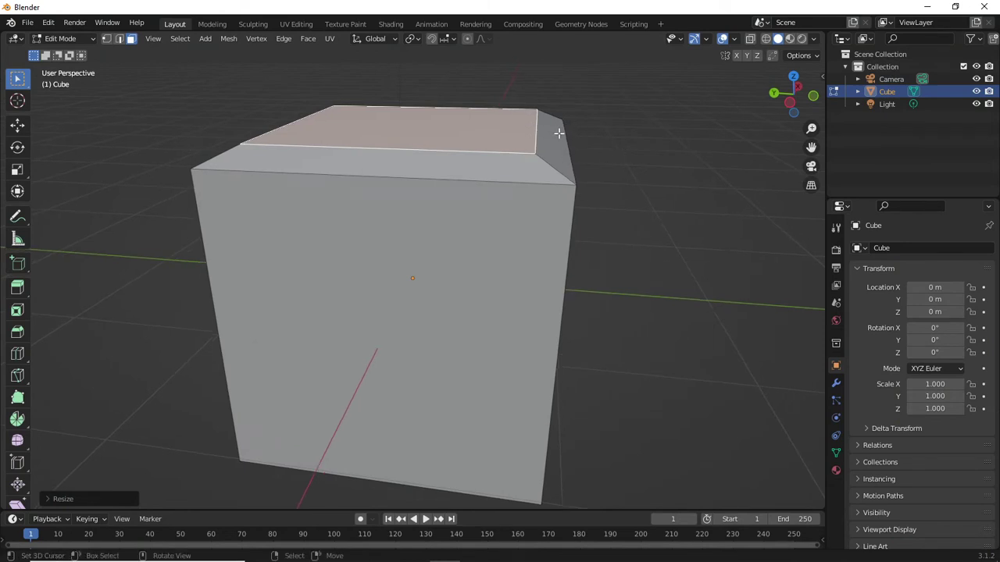
scroll(558, 133, up, 2)
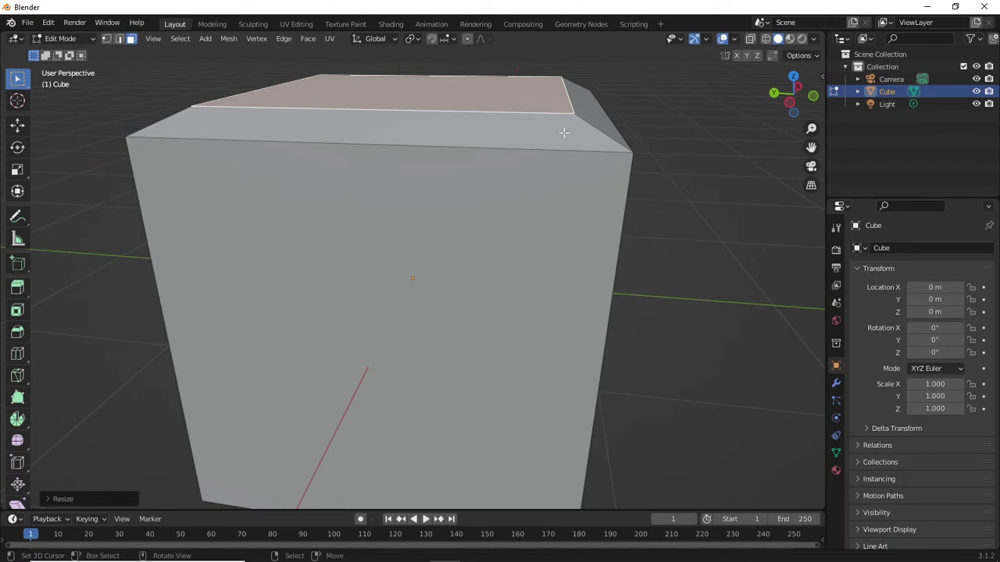
middle_drag(564, 129, 554, 162)
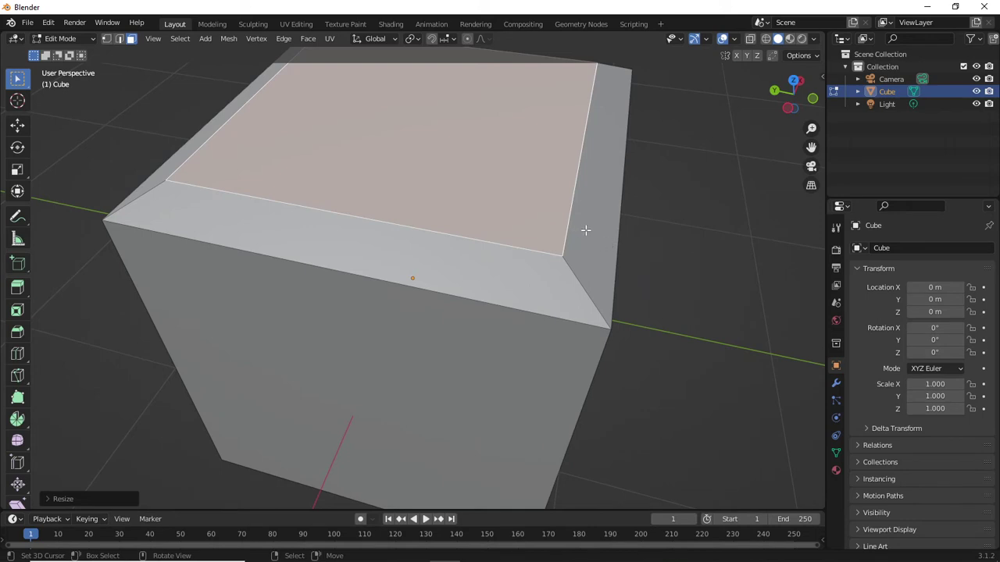
middle_drag(590, 236, 567, 207)
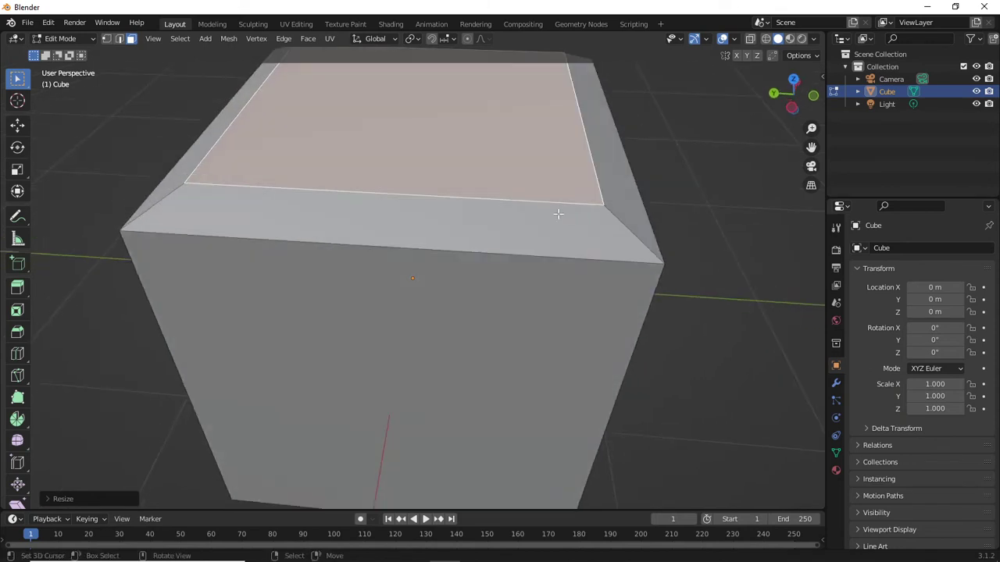
scroll(555, 250, down, 4)
middle_drag(548, 266, 567, 230)
- Try scaling the top face down further freehand and undo the change
key(s)
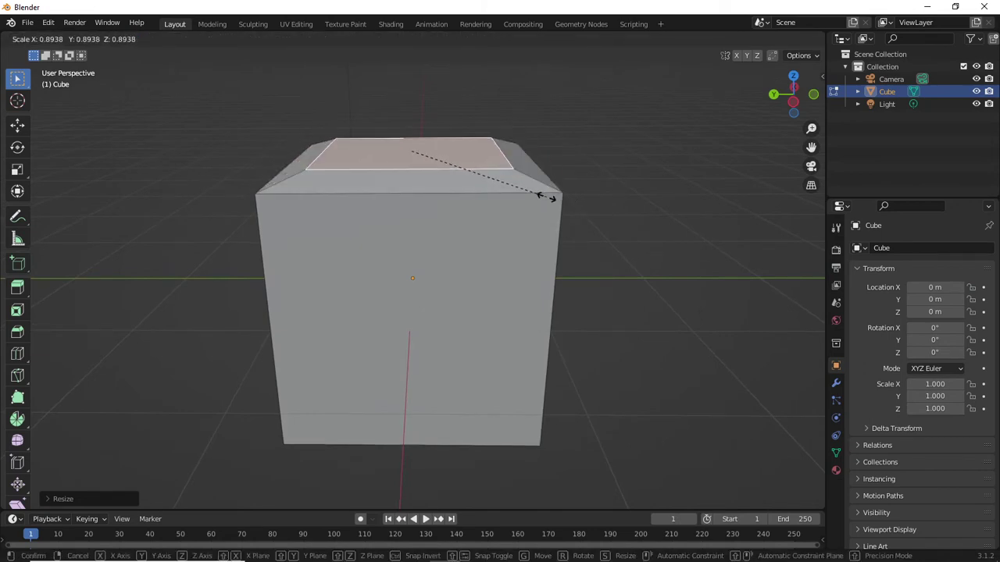
click(563, 198)
key(ctrl+z)
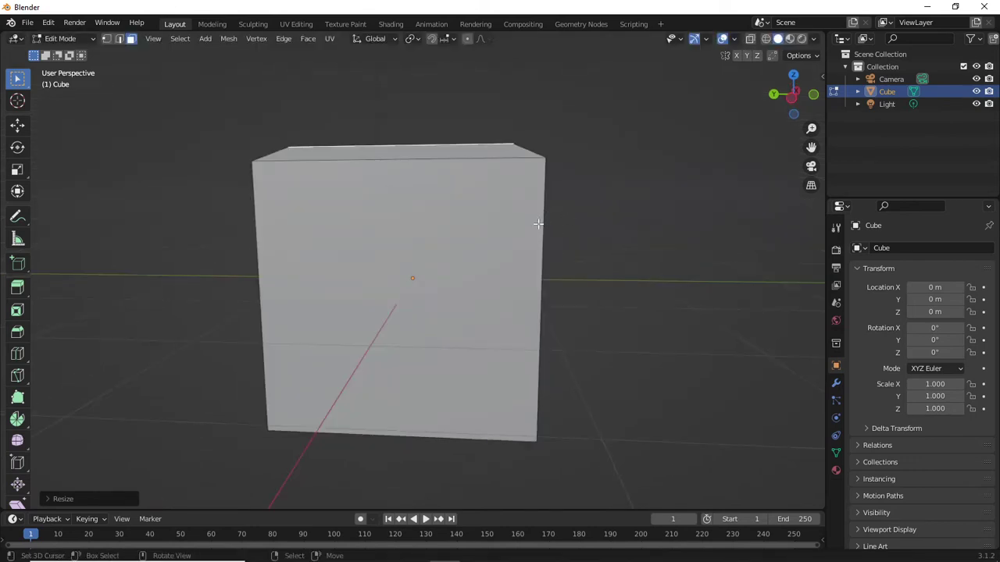
key(ctrl+shift+z)
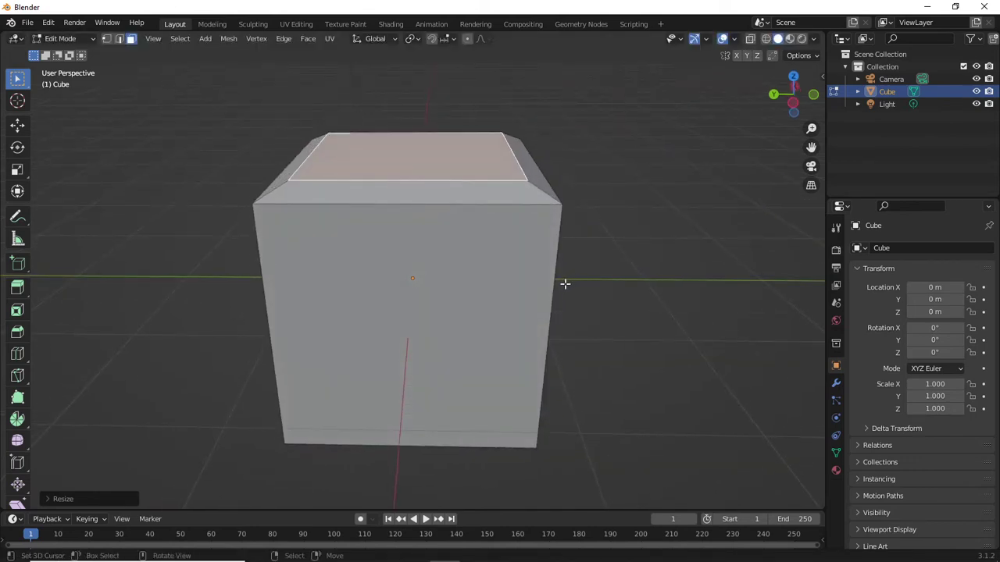
- Select the cube's bottom face
middle_drag(564, 284, 475, 383)
click(476, 383)
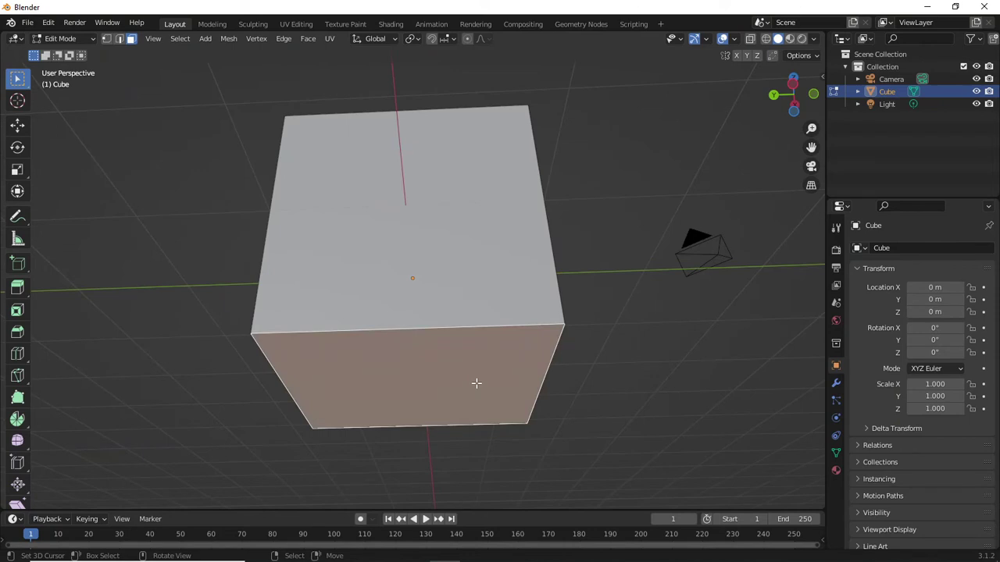
- Extrude the bottom face 0.2 m and scale it to 0.8
text(e)
text(0.2)
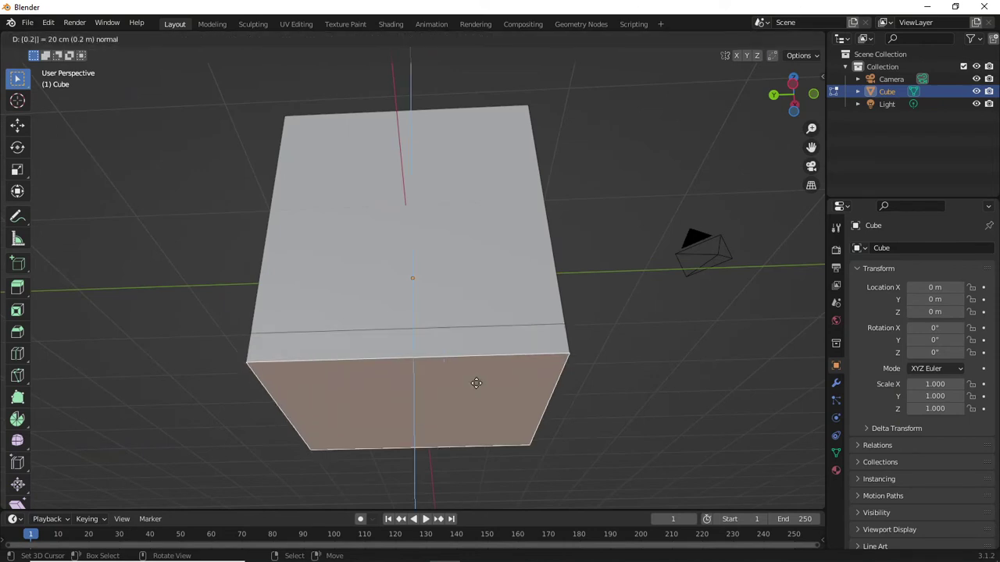
key(Return)
text(s)
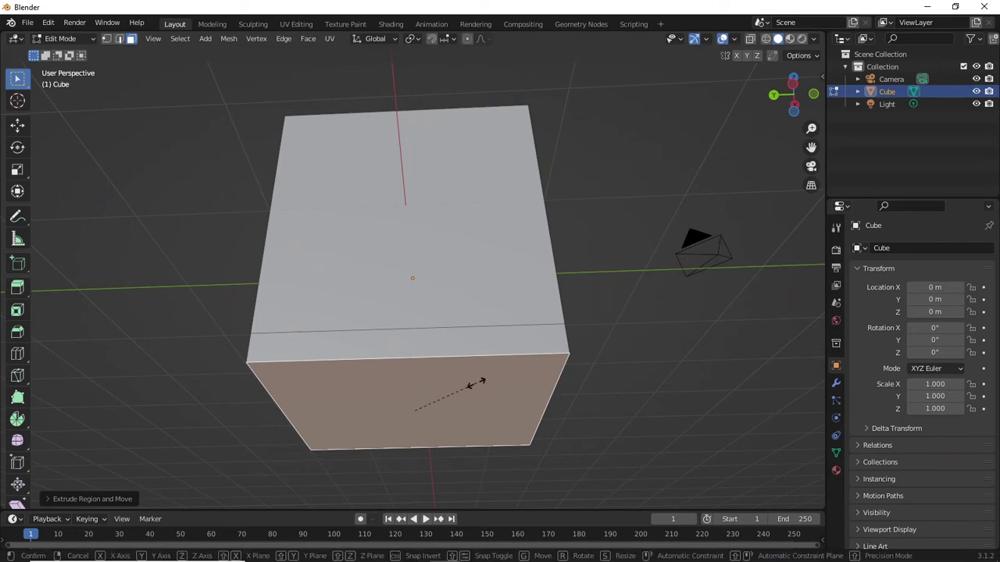
text(0.8)
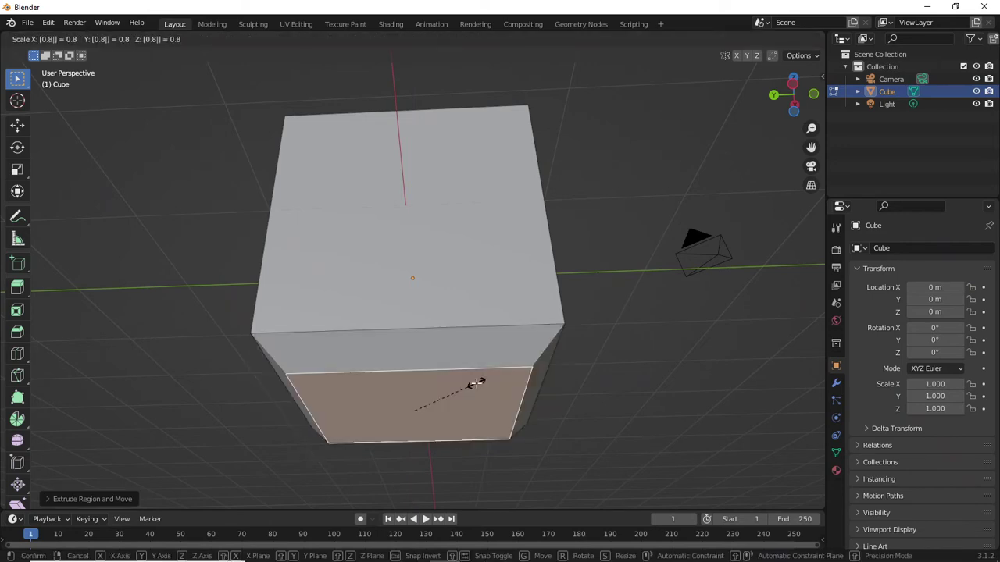
key(Return)
- Undo the bottom face's scaling and its 0.2 m extrusion
middle_drag(602, 185, 552, 250)
key(ctrl+z)
key(ctrl+z)
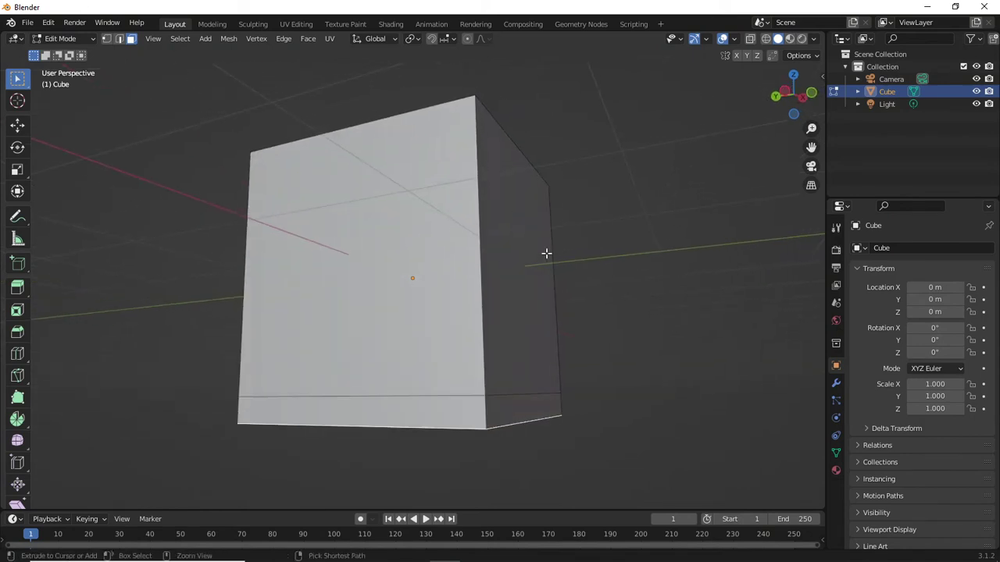
- Extrude the bottom face 0.1 m and scale it to 0.8 to match the top
text(e)
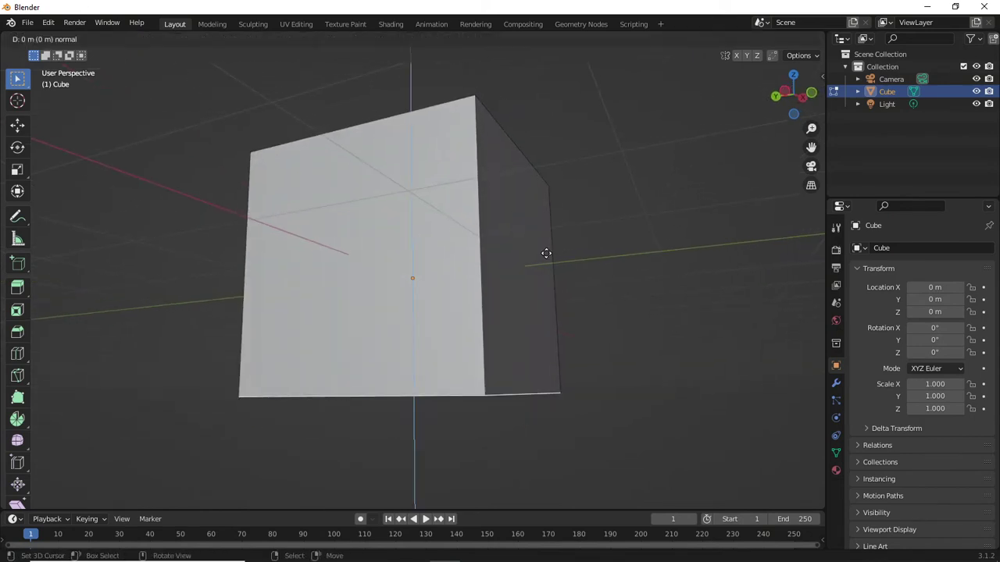
text(0.1)
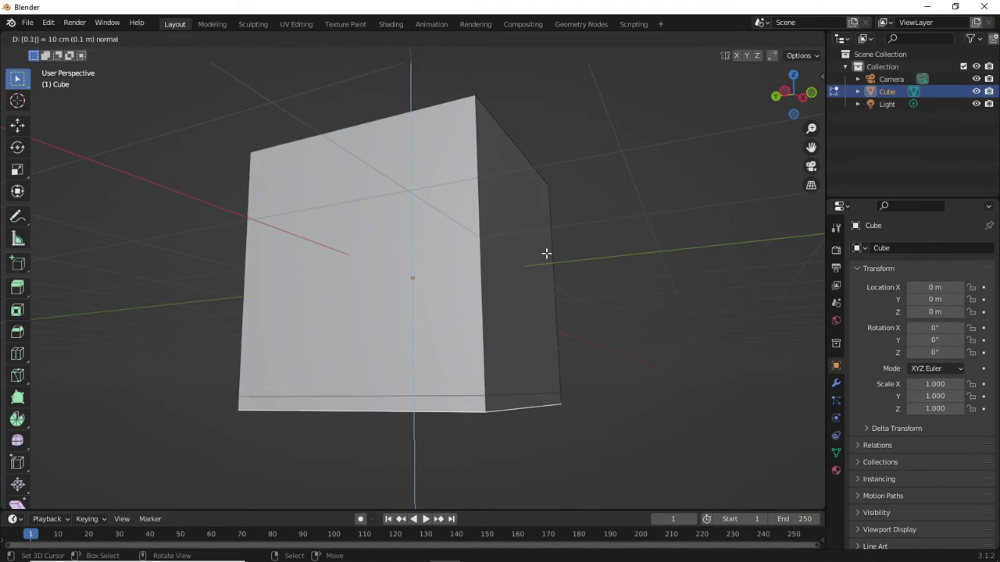
key(Return)
text(s0.8)
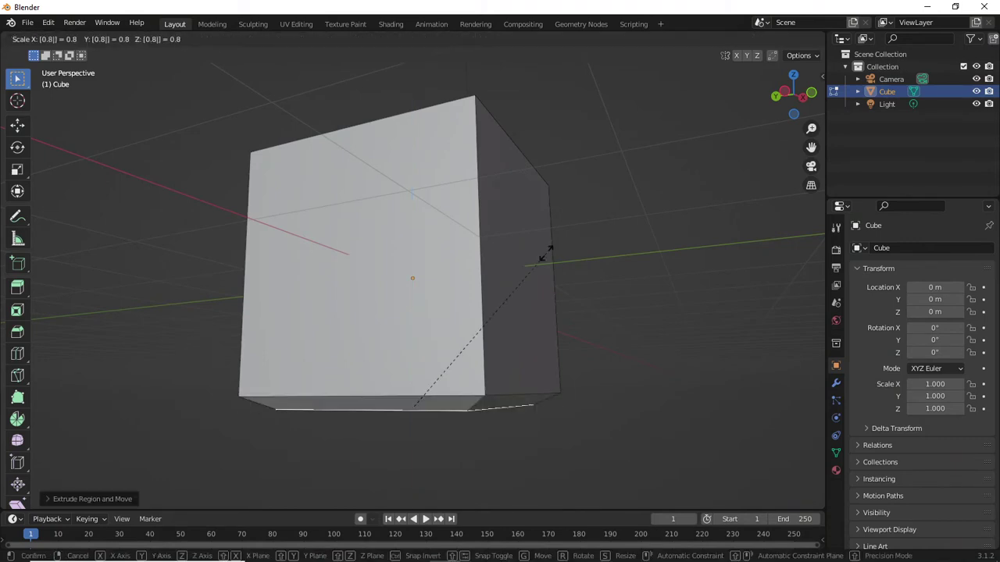
key(Return)
- Return to Object Mode, then deselect and reselect the cube
middle_drag(520, 207, 542, 232)
scroll(531, 230, down, 3)
key(Tab)
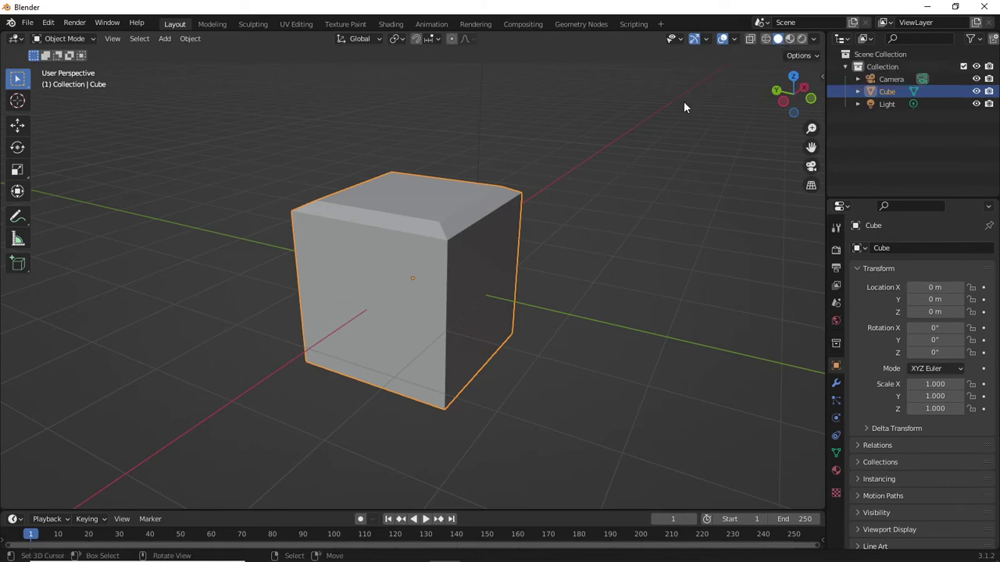
middle_drag(578, 168, 529, 208)
click(558, 187)
click(461, 226)
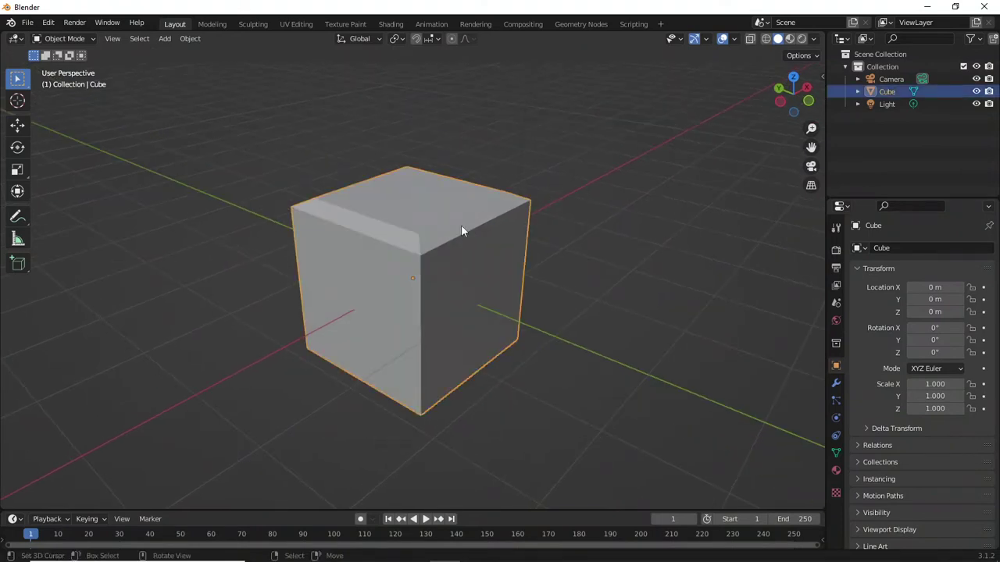
- Set the viewport shading's lighting to MatCap and inspect the cube's edges from different angles
click(813, 39)
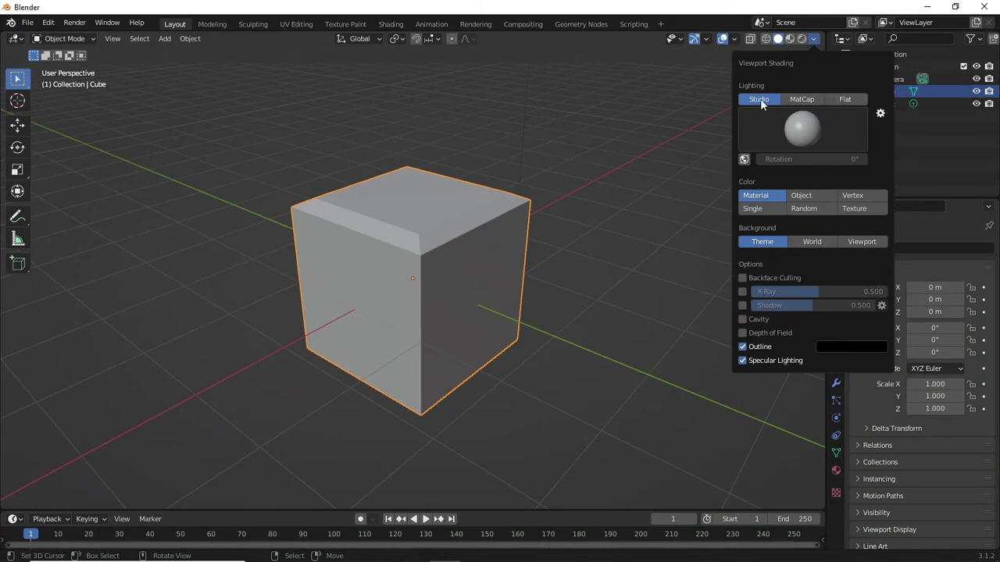
click(802, 99)
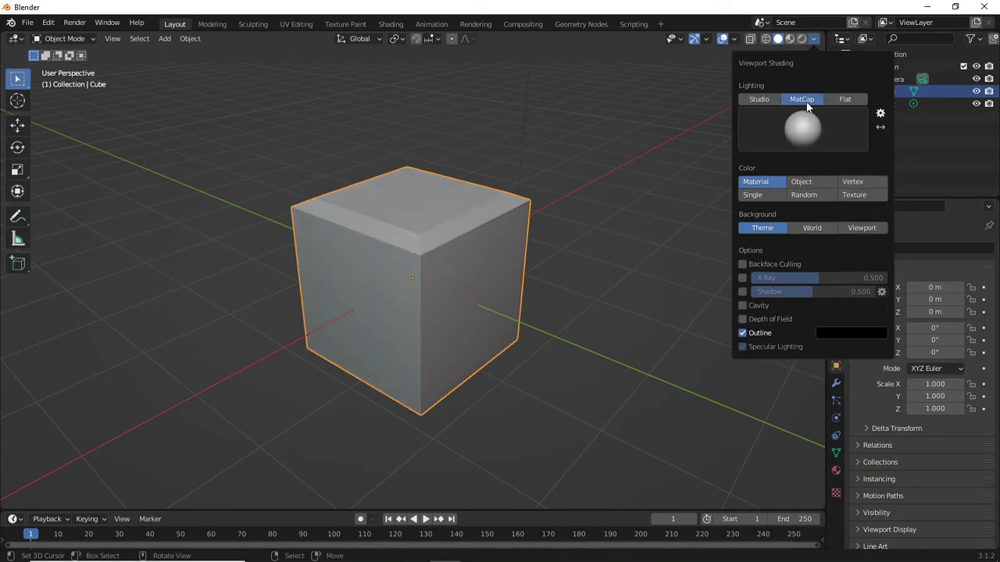
mouse_move(485, 243)
middle_down()
mouse_move(442, 292)
mouse_move(450, 323)
mouse_move(481, 244)
mouse_move(461, 247)
mouse_move(442, 271)
mouse_move(462, 282)
mouse_move(495, 250)
middle_up()
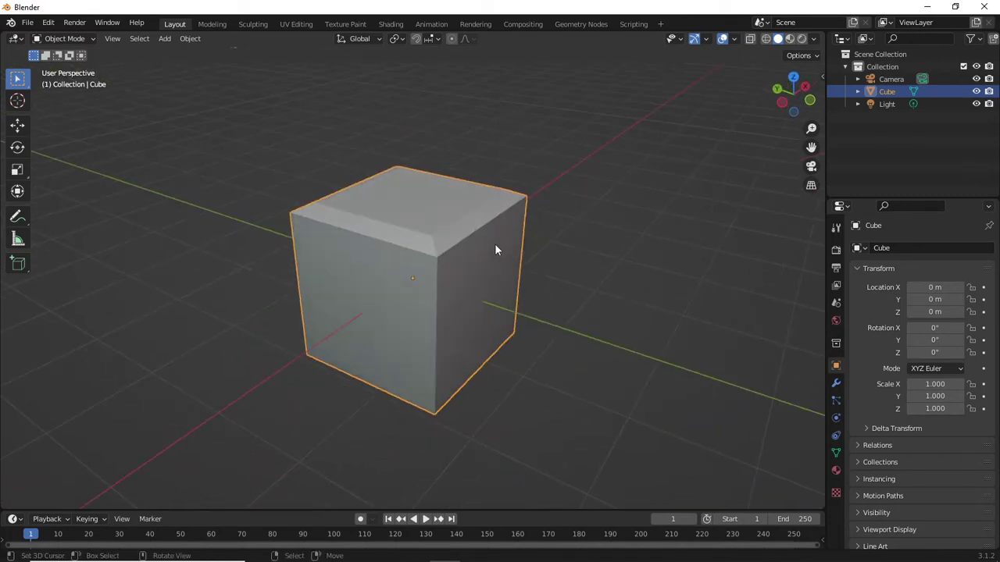
middle_drag(583, 208, 562, 212)
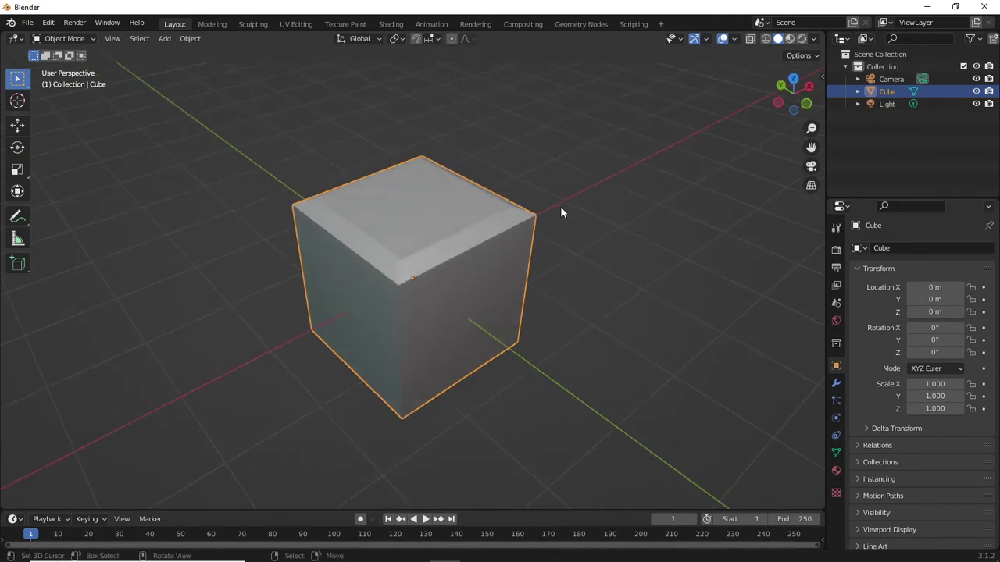
- Enable Shadow and Cavity in the viewport shading options and inspect the cube's edges up close
click(814, 39)
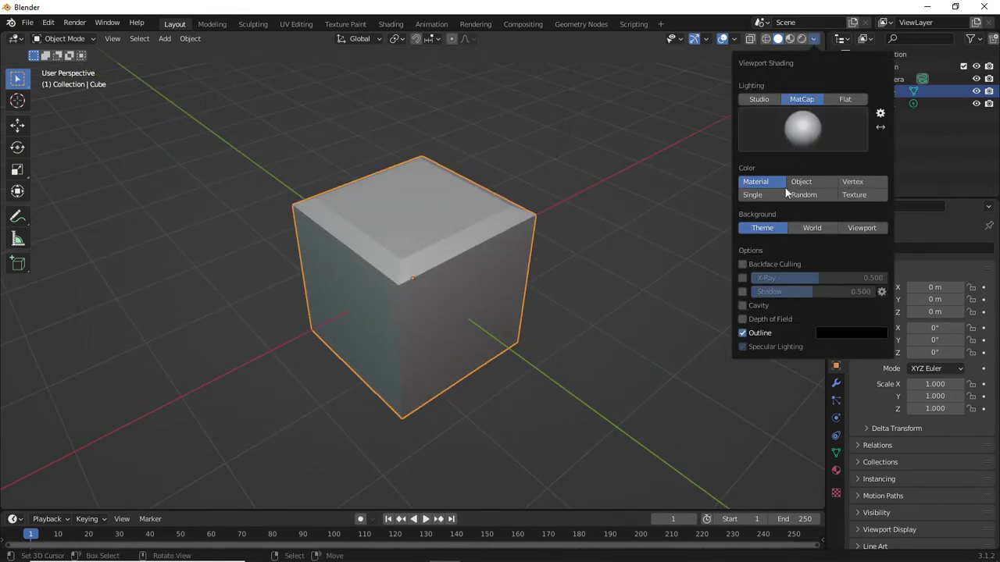
click(743, 292)
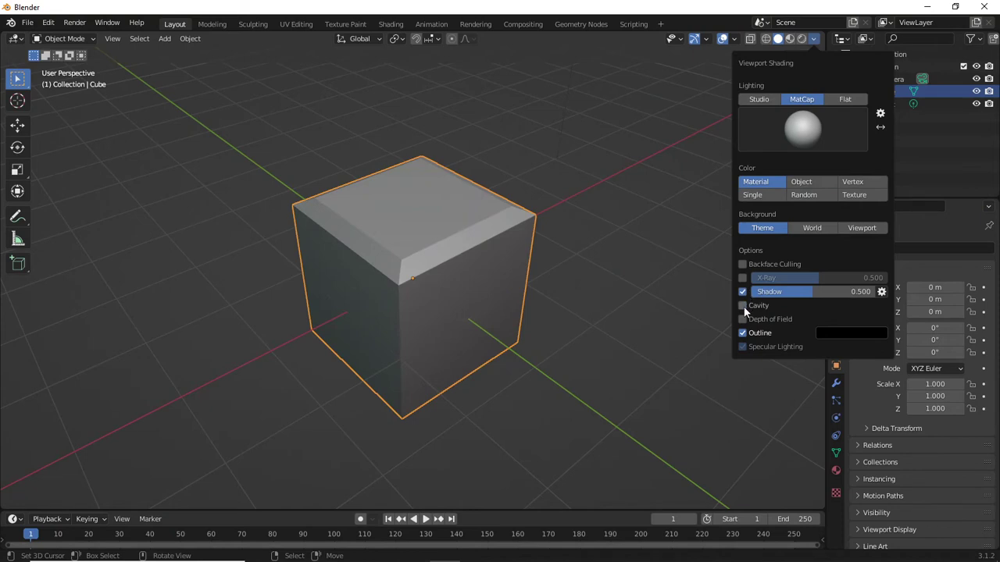
click(742, 306)
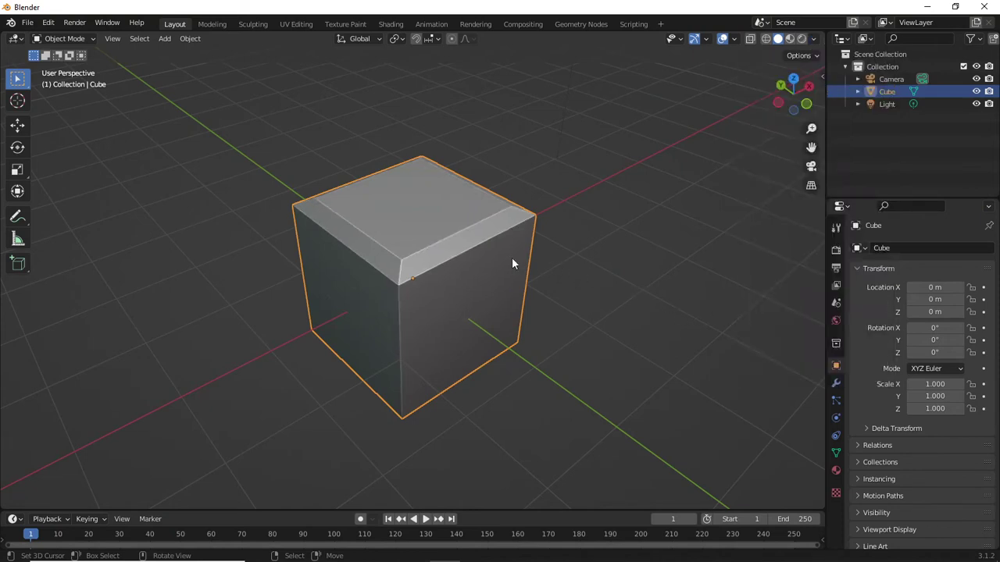
scroll(511, 257, up, 4)
middle_drag(467, 202, 454, 210)
scroll(417, 266, up, 3)
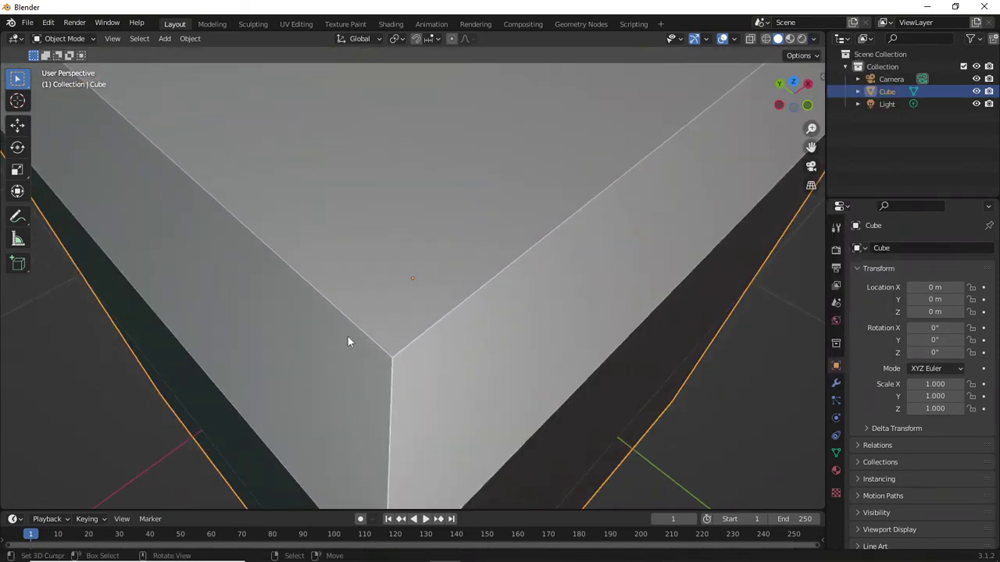
scroll(505, 328, down, 6)
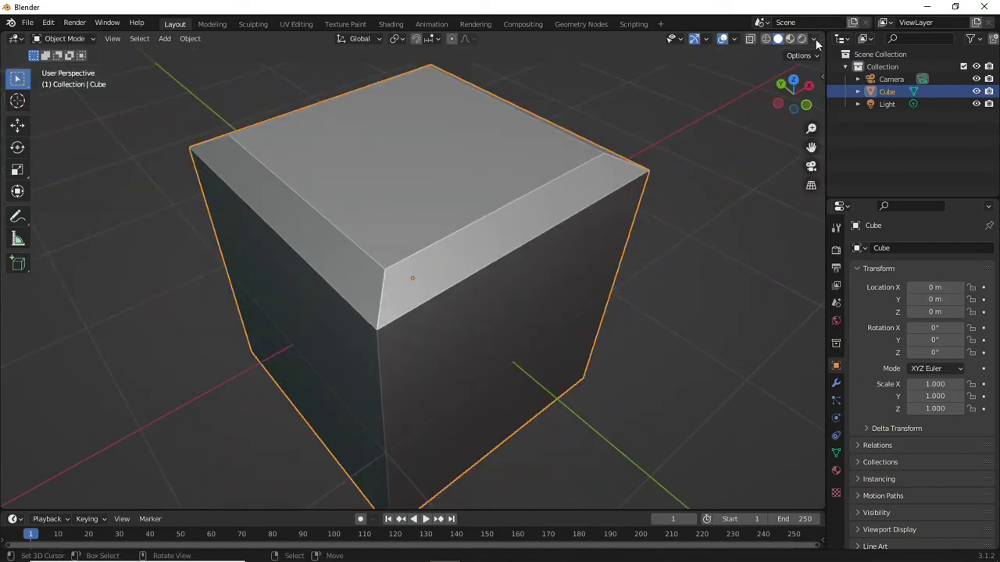
- Switch the viewport shading's Shadow option off and on again to compare the cube's appearance
click(815, 39)
click(744, 293)
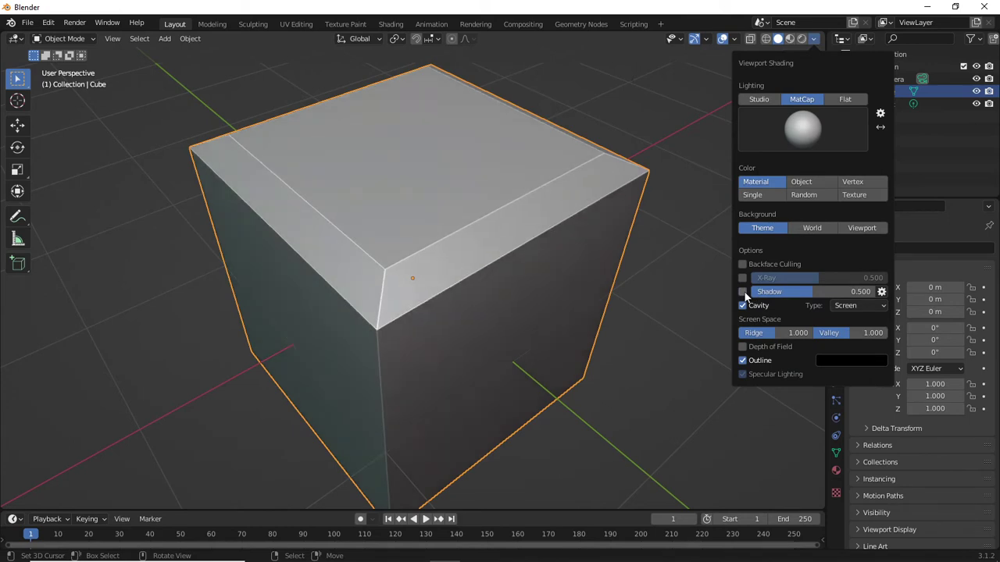
click(744, 294)
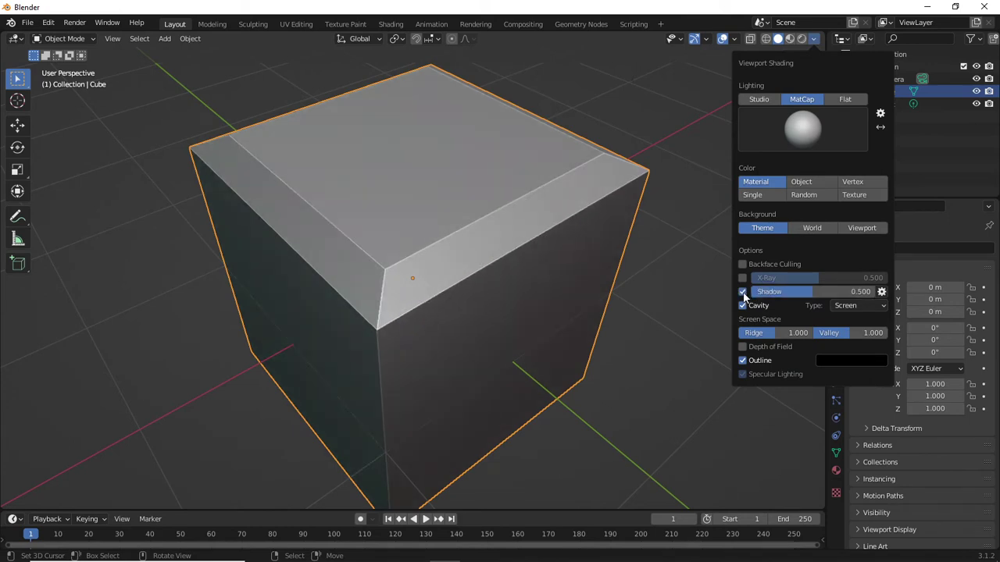
click(815, 39)
click(814, 40)
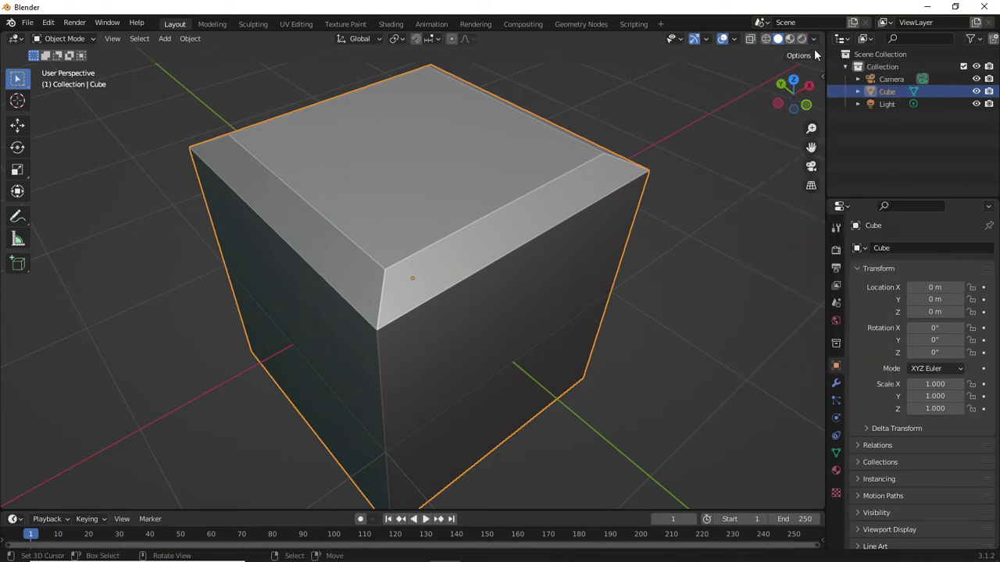
click(814, 40)
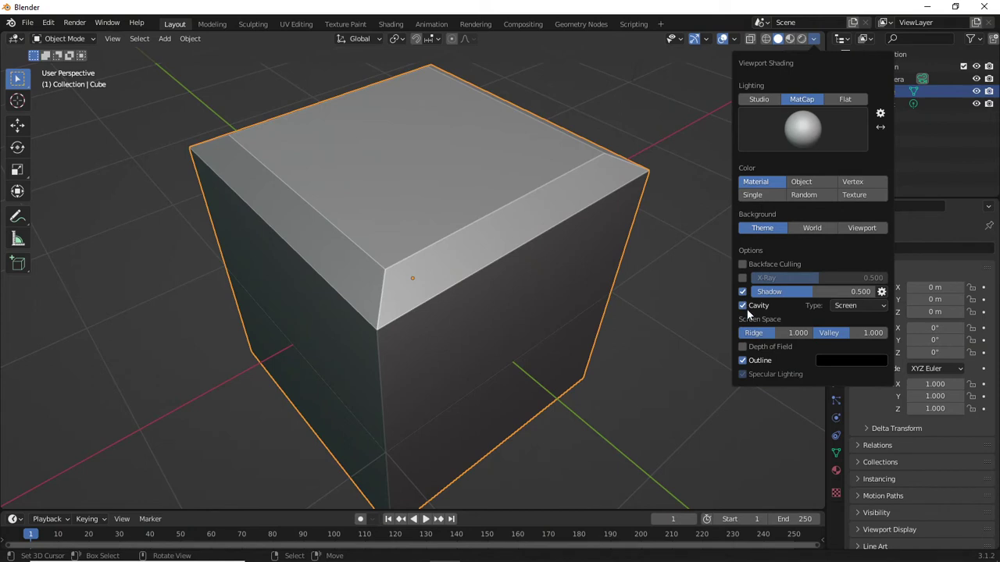
- Examine the cube's highlighted edges from several angles and distances, and check how it looks deselected and reselected
middle_drag(606, 244, 684, 244)
scroll(606, 241, down, 4)
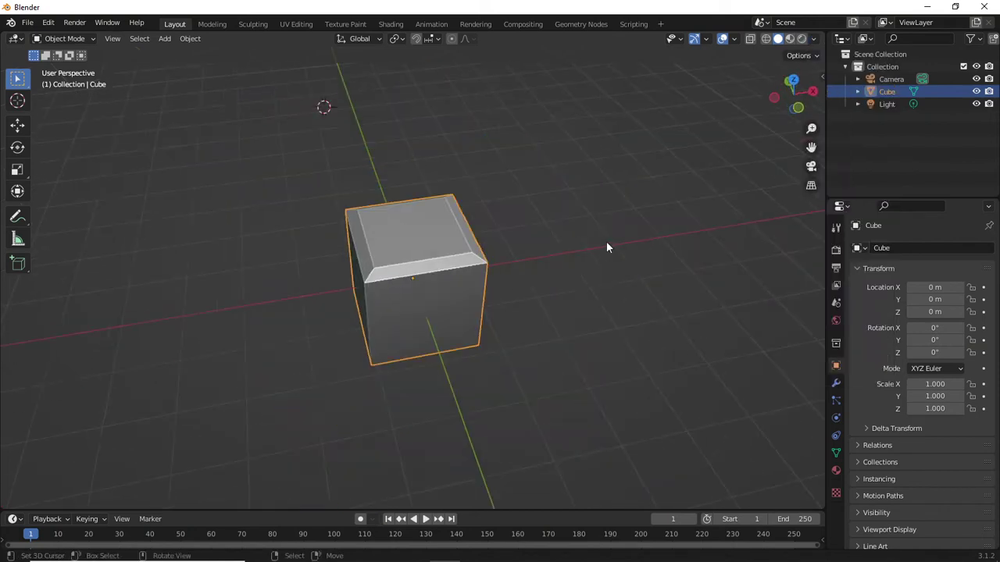
middle_drag(606, 245, 590, 324)
scroll(591, 207, up, 6)
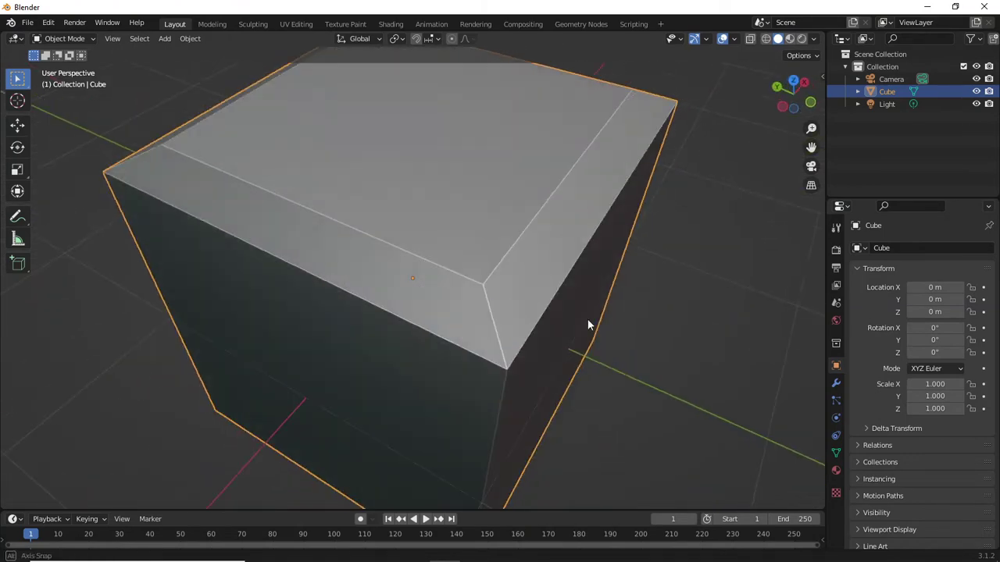
scroll(578, 308, down, 5)
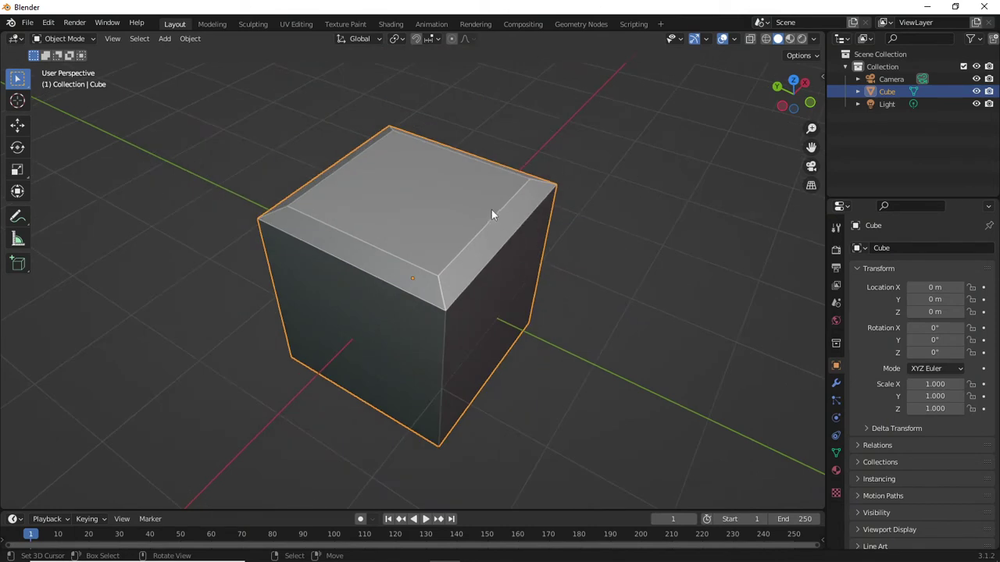
middle_drag(491, 209, 517, 244)
click(611, 185)
click(472, 265)
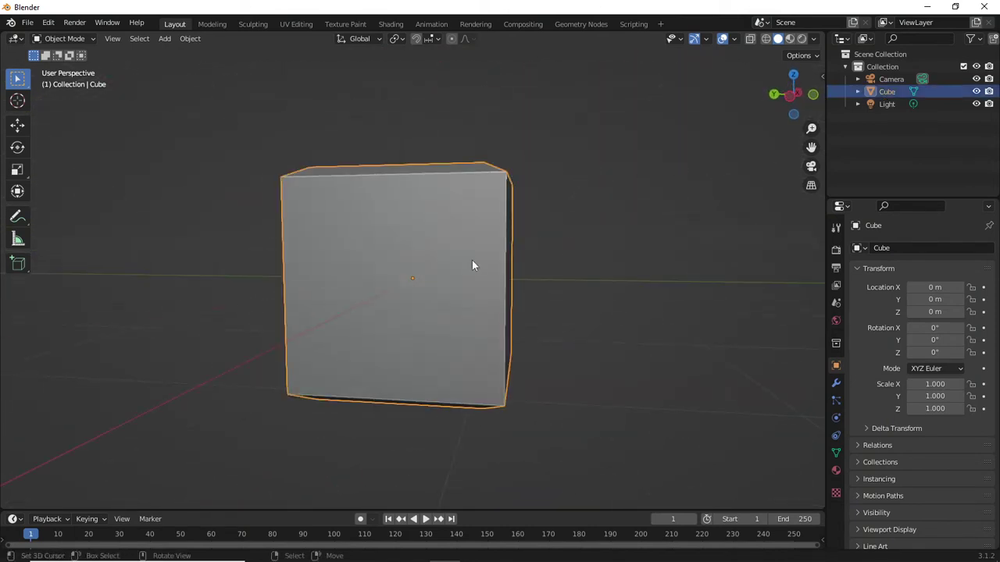
- Place the 3D cursor beside the original cube at about (-0.33, -4.19, -0.42) m and add a cube mesh there
click(640, 232)
scroll(630, 281, down, 3)
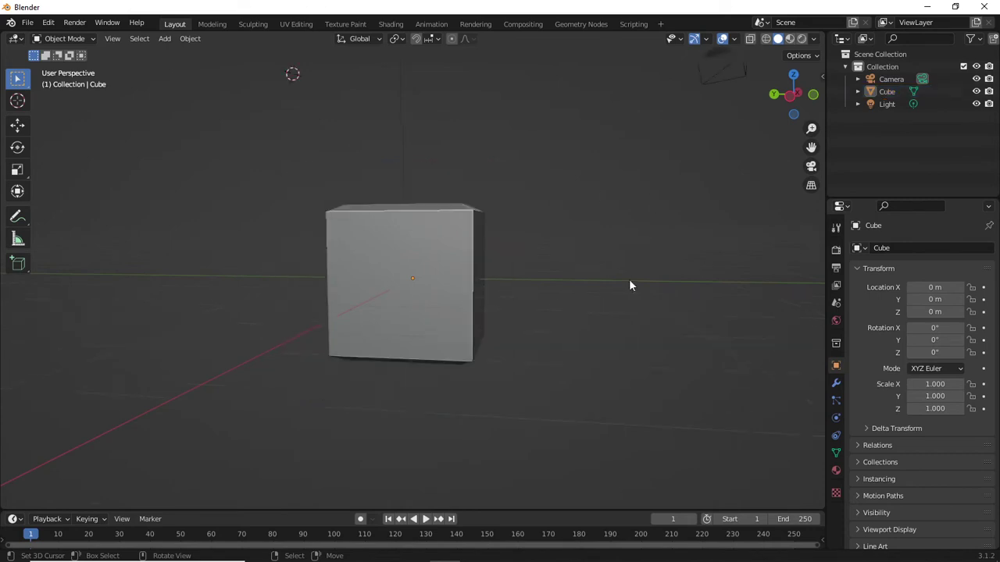
shift+right_click(654, 328)
middle_drag(702, 314, 659, 333)
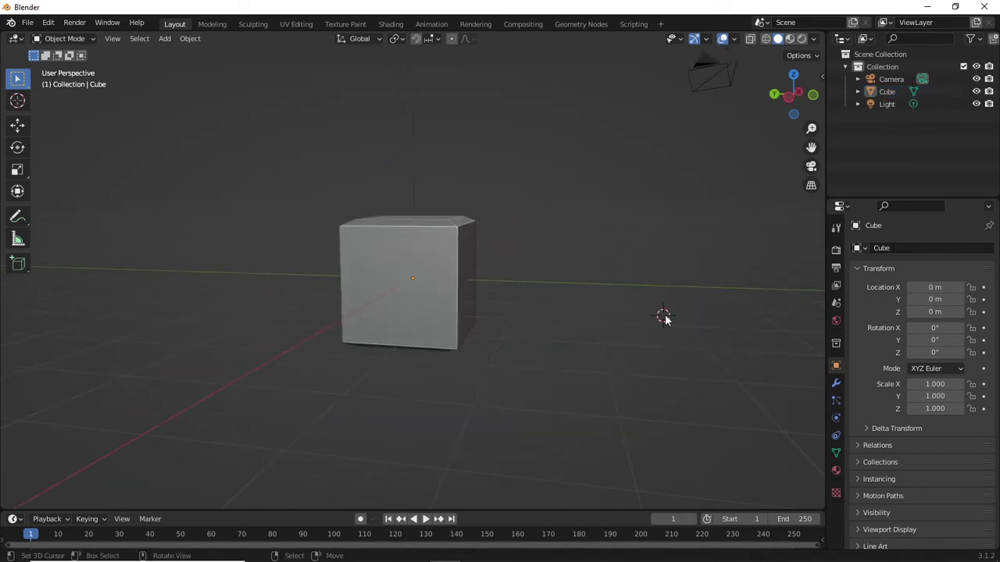
mouse_move(645, 311)
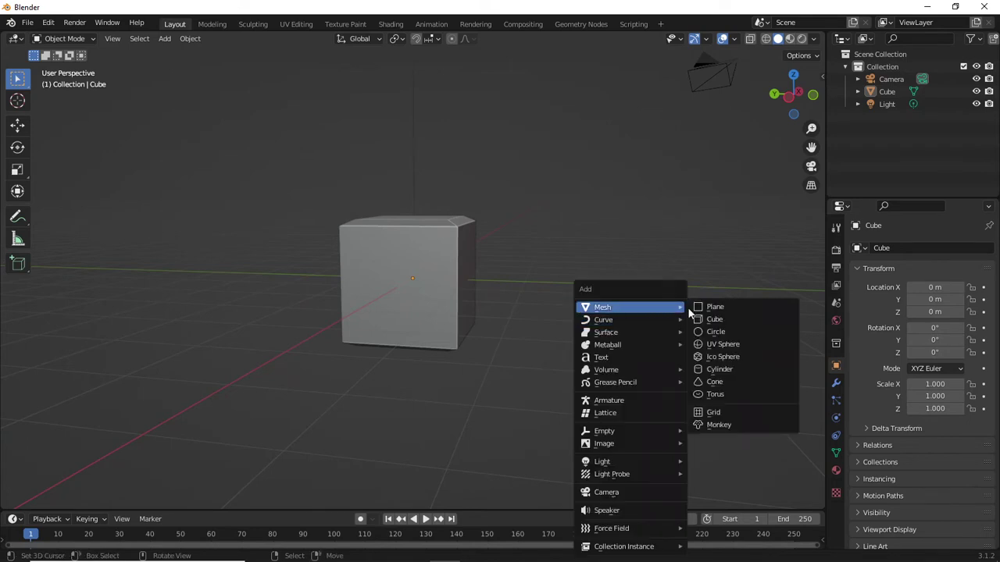
click(717, 319)
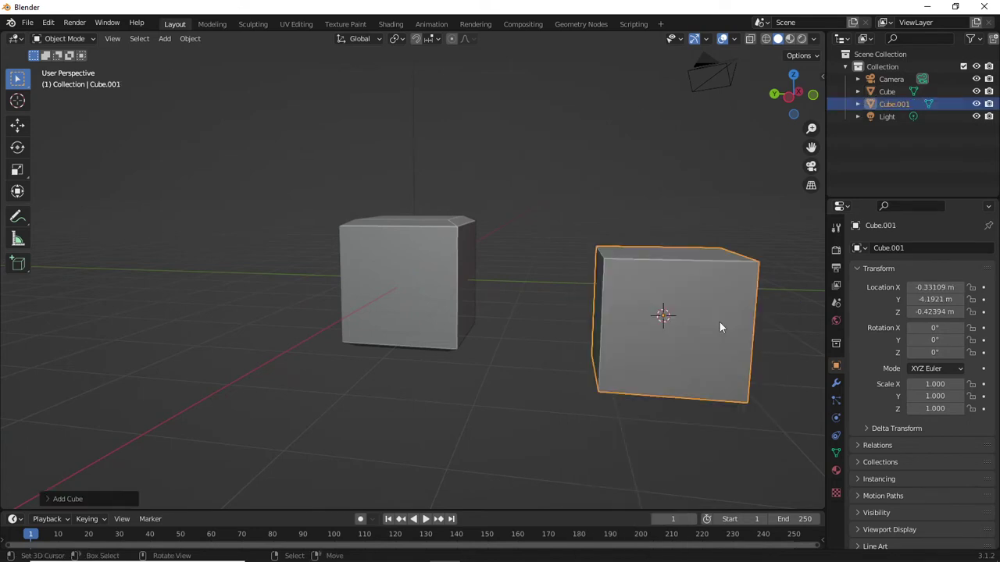
click(647, 201)
middle_drag(660, 214, 614, 228)
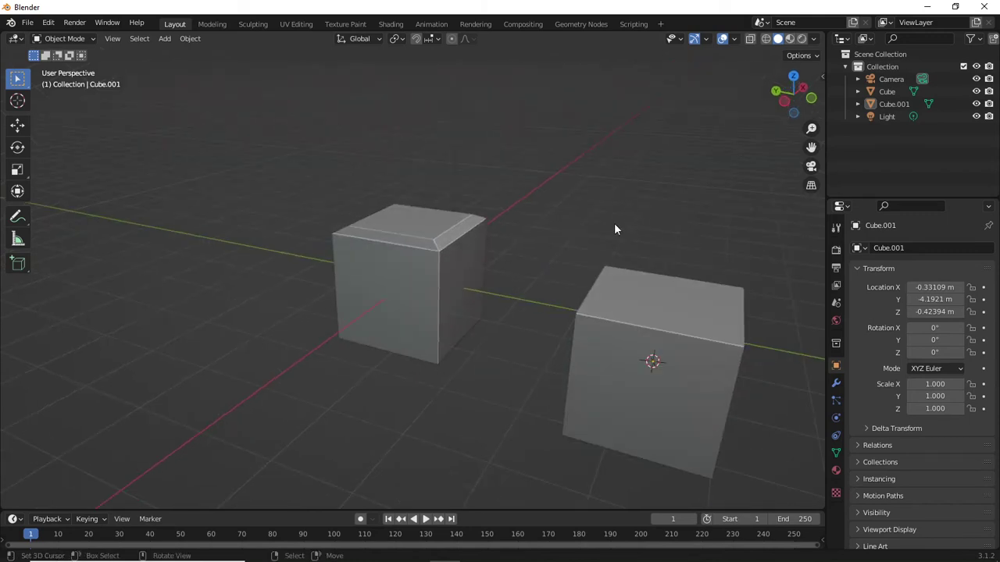
- Enable snapping to vertices and make it affect Move, Rotate and Scale
click(438, 43)
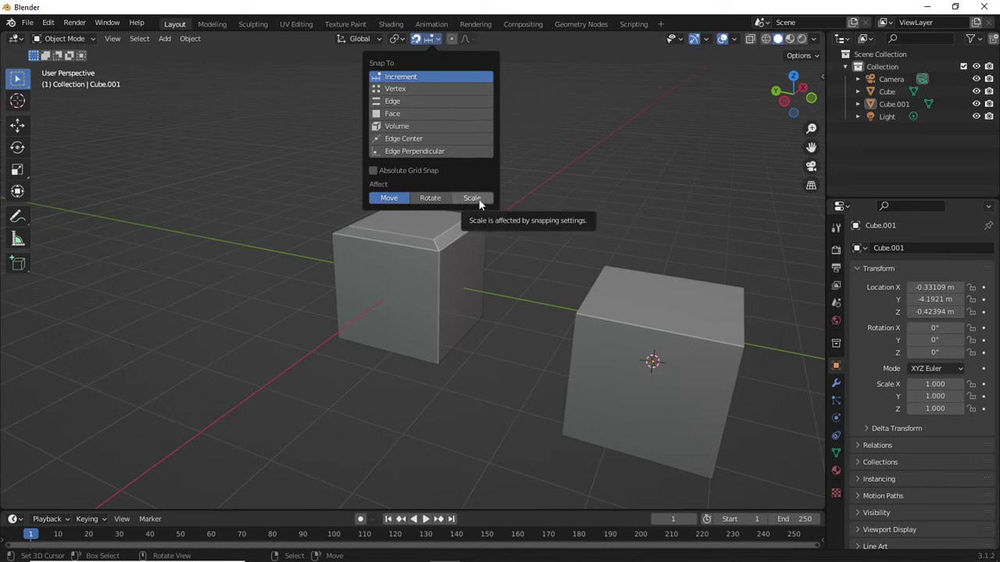
click(438, 40)
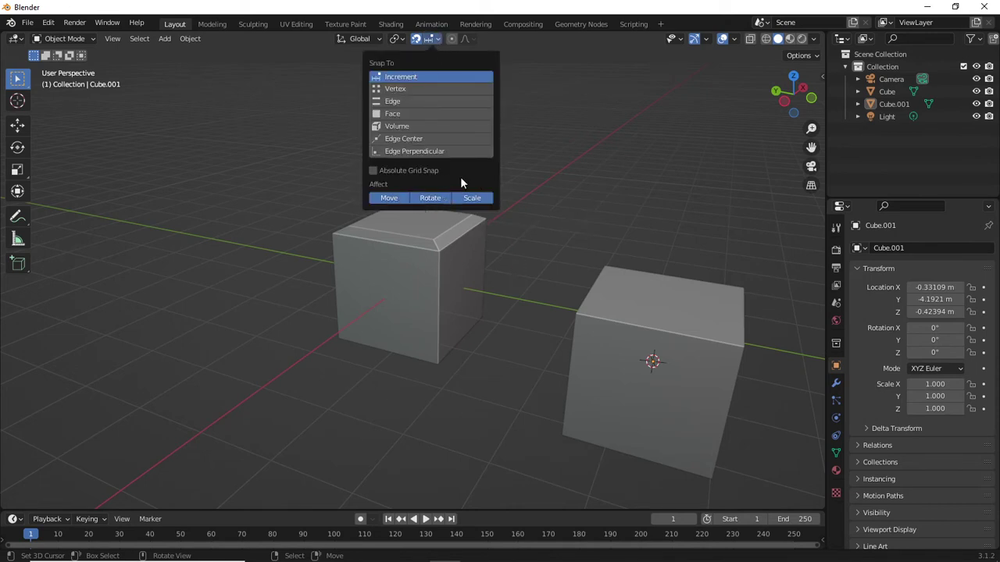
click(434, 39)
click(435, 40)
click(423, 89)
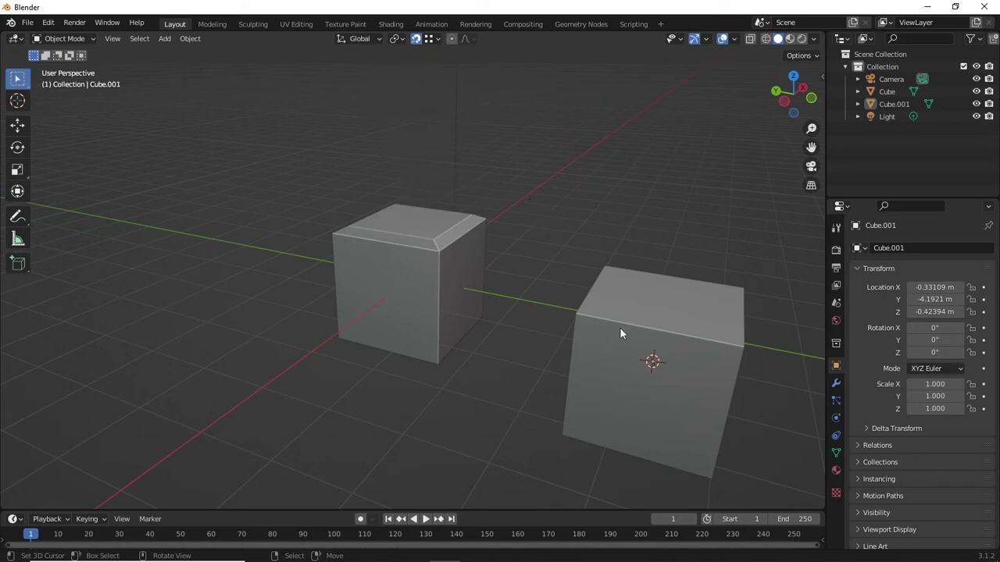
- Move the added cube along X, snapping to the original cube's corner so its X location is 0 m
click(644, 327)
middle_drag(653, 284, 647, 268)
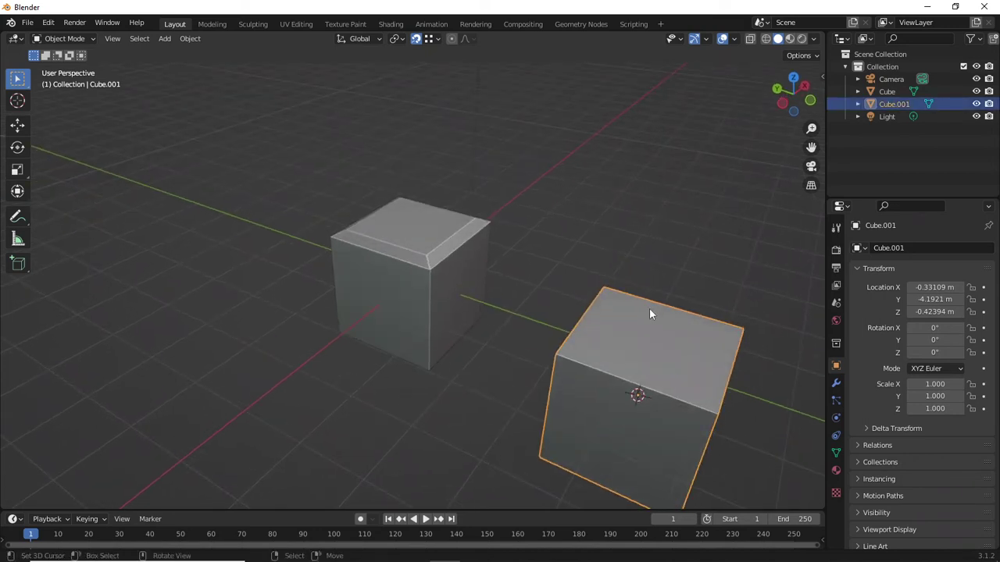
key(g)
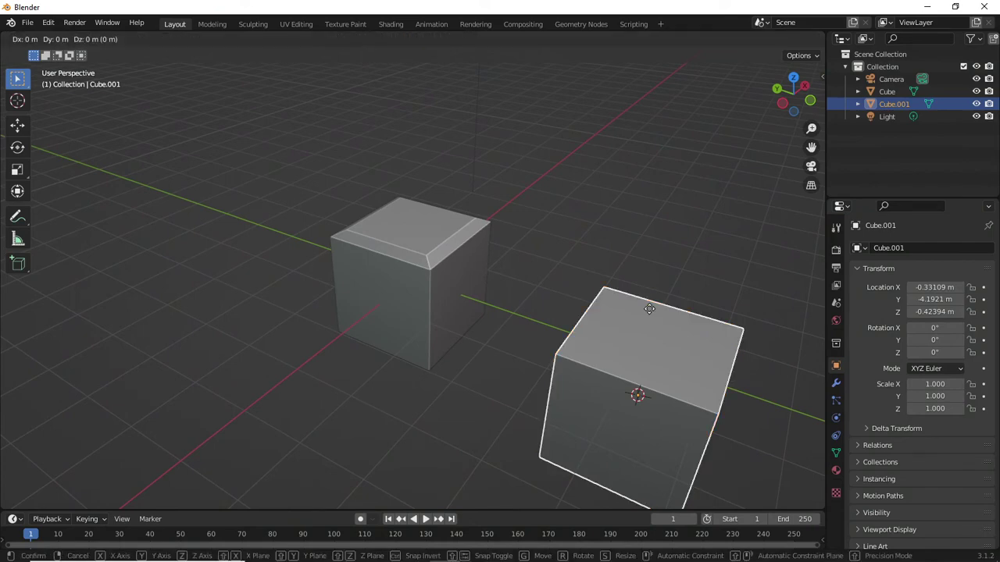
key(x)
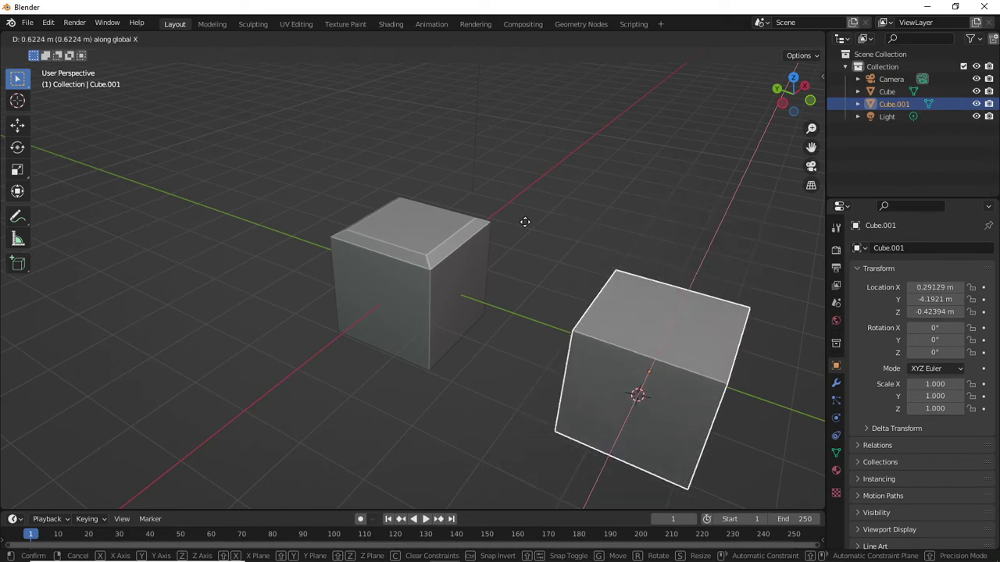
key(ctrl)
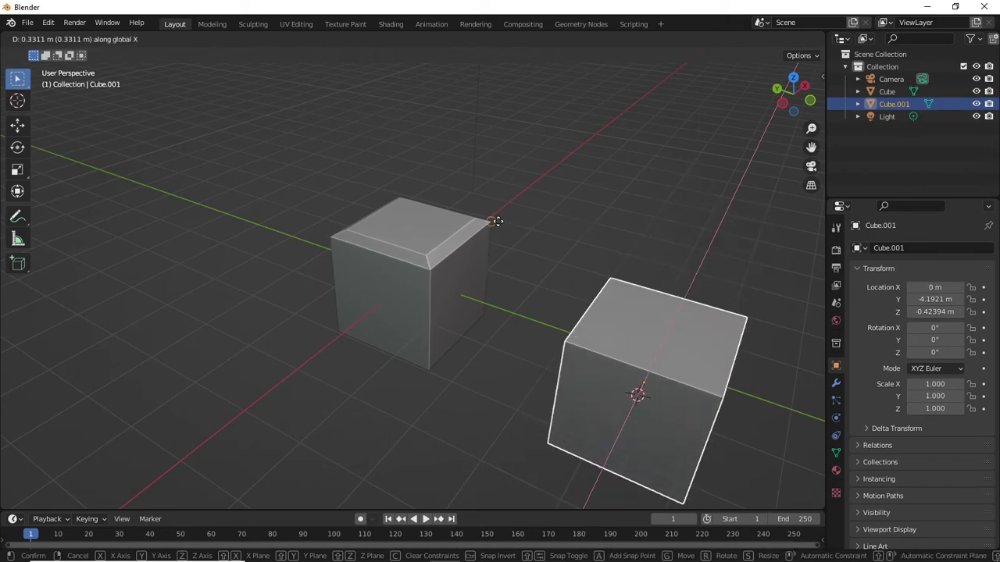
click(497, 221)
- Move the added cube along Z, snapping to the original cube's corner so its Z location is 0 m
middle_drag(638, 255, 565, 312)
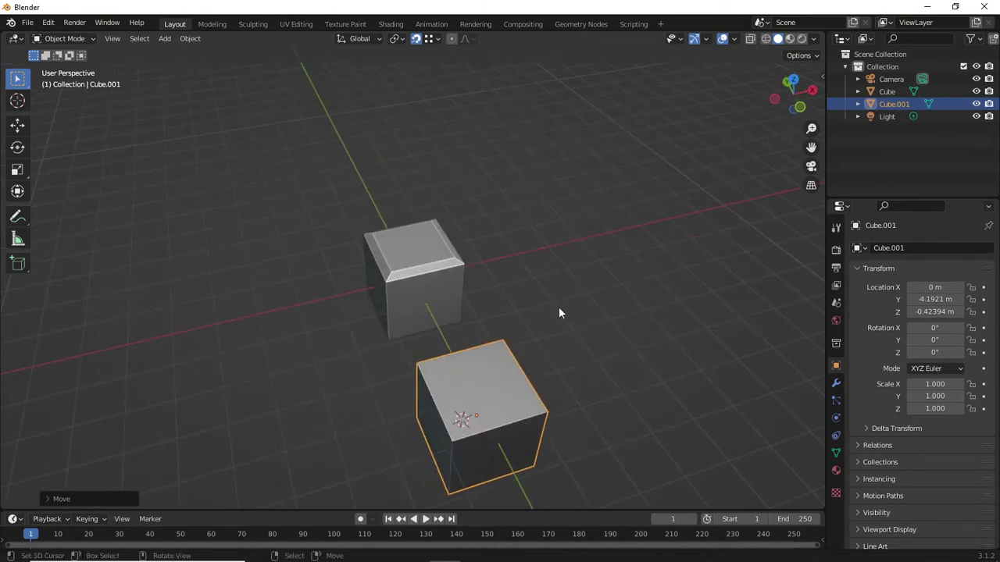
key(g)
key(z)
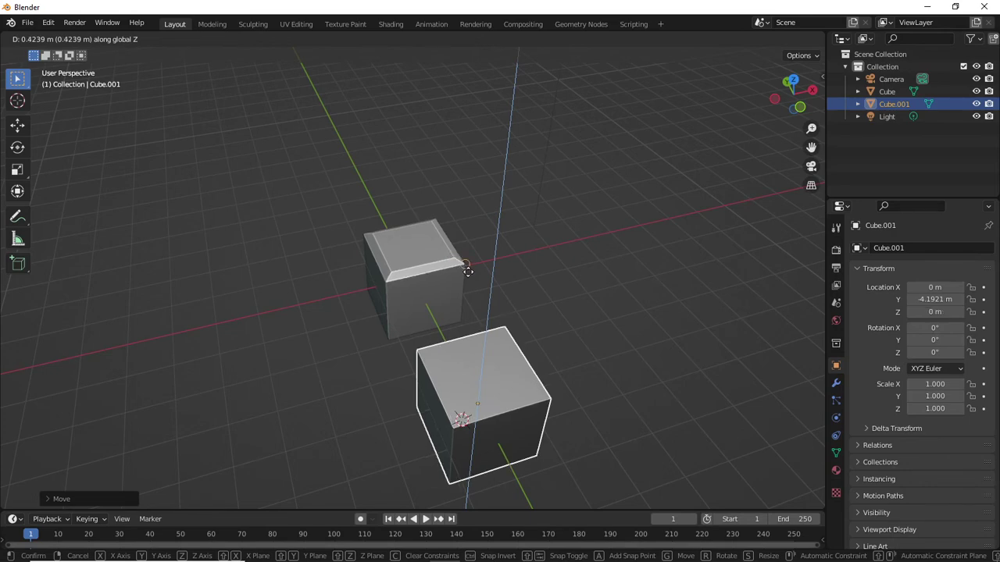
click(466, 267)
middle_drag(466, 267, 545, 285)
click(531, 268)
click(637, 283)
- Turn on X-ray display for the viewport and select the original cube
middle_drag(646, 273, 644, 276)
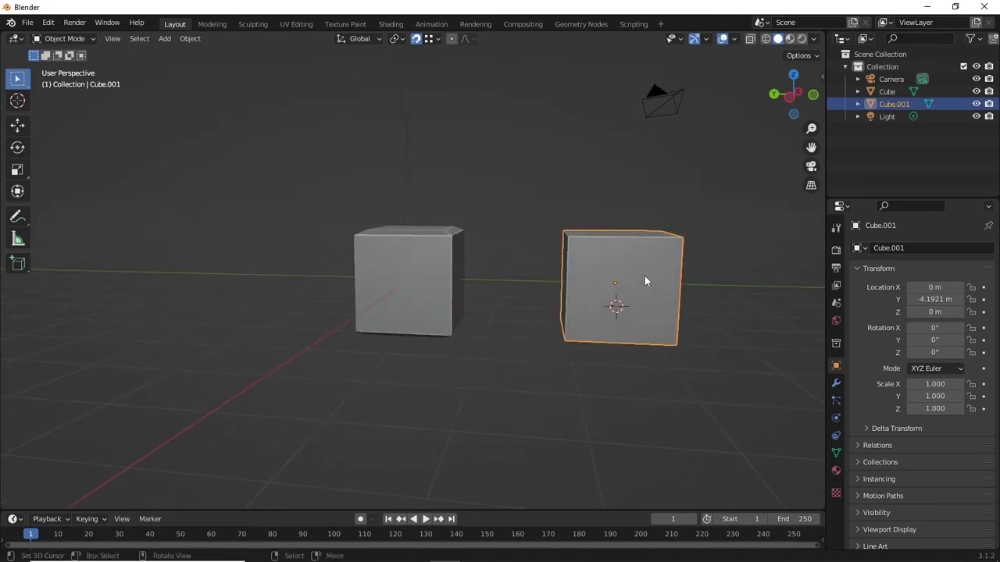
key(alt+z)
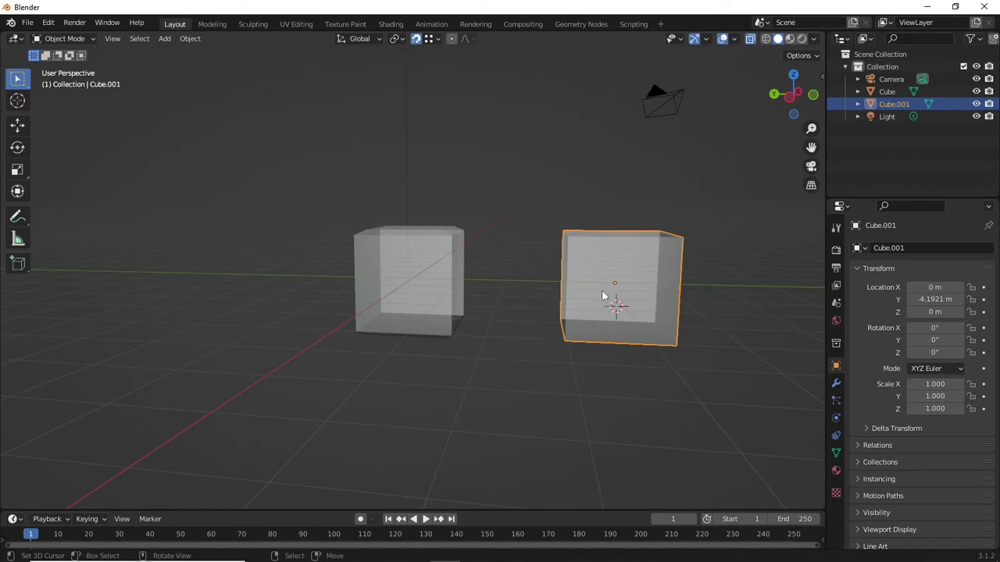
click(430, 262)
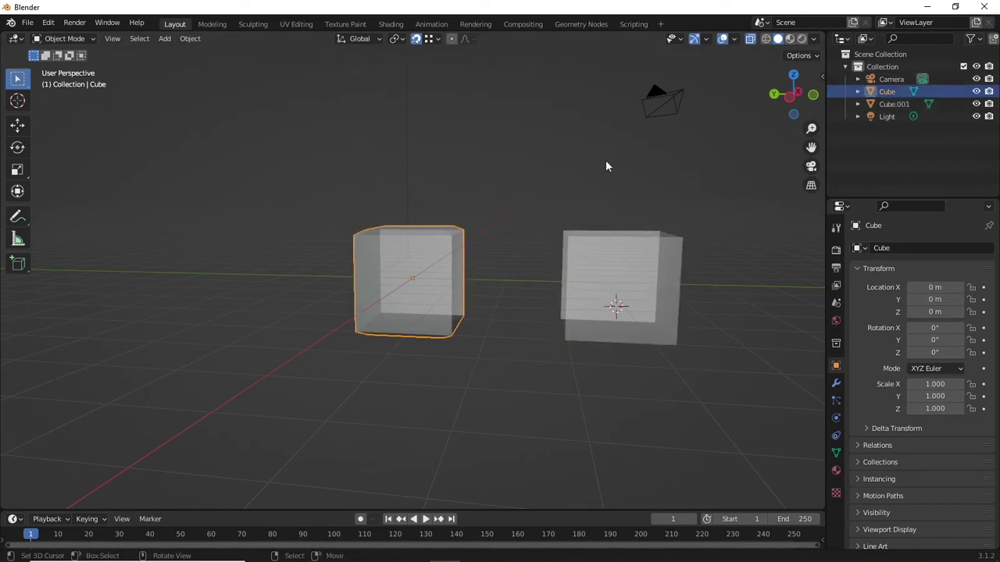
- Practise switching the selection between the two cubes and clearing it
click(509, 260)
click(606, 264)
key(alt+a)
click(637, 285)
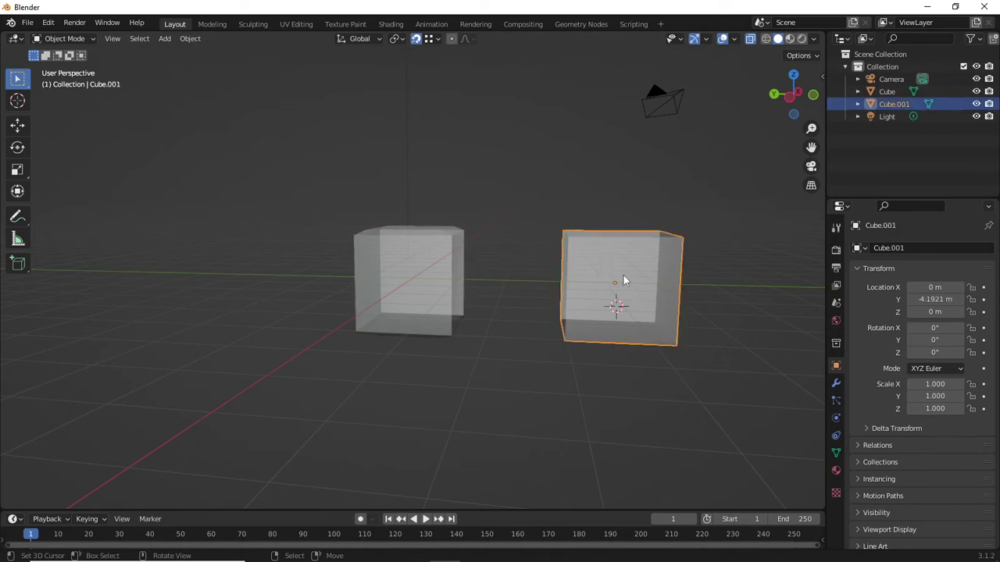
click(424, 273)
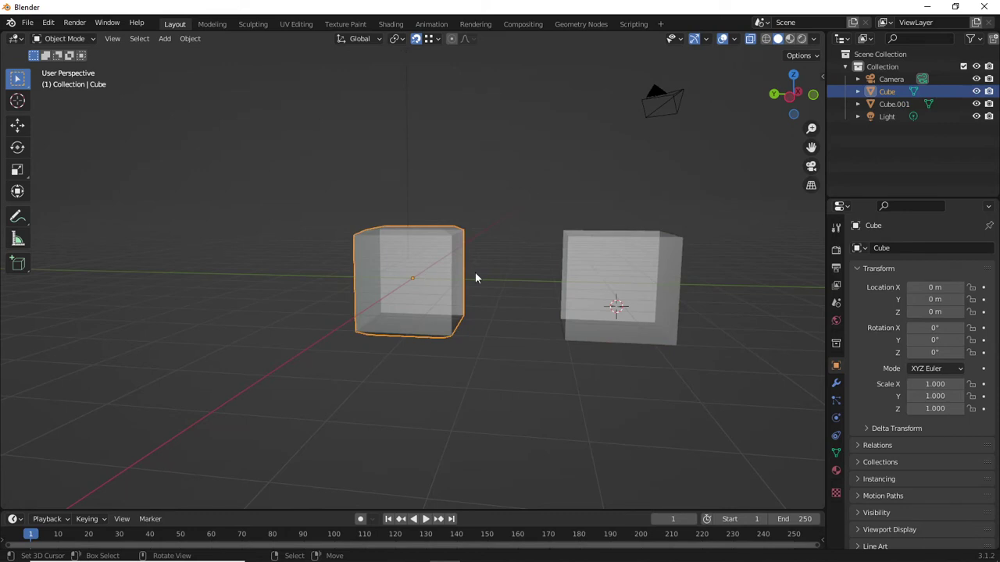
click(628, 287)
click(703, 262)
click(643, 275)
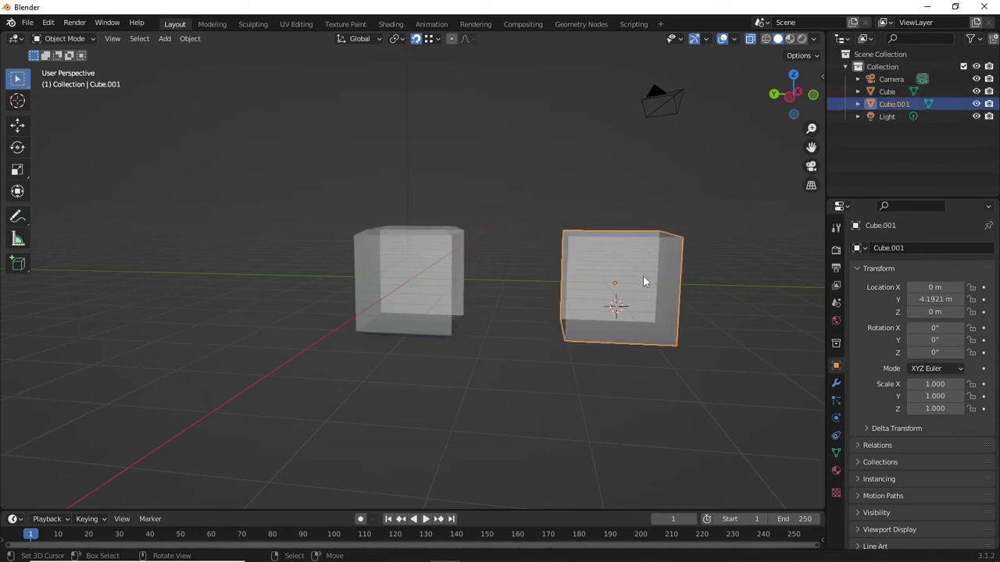
- Select the added cube and extend the selection to the original cube
middle_drag(693, 270, 716, 264)
click(717, 265)
click(647, 282)
click(690, 269)
click(625, 279)
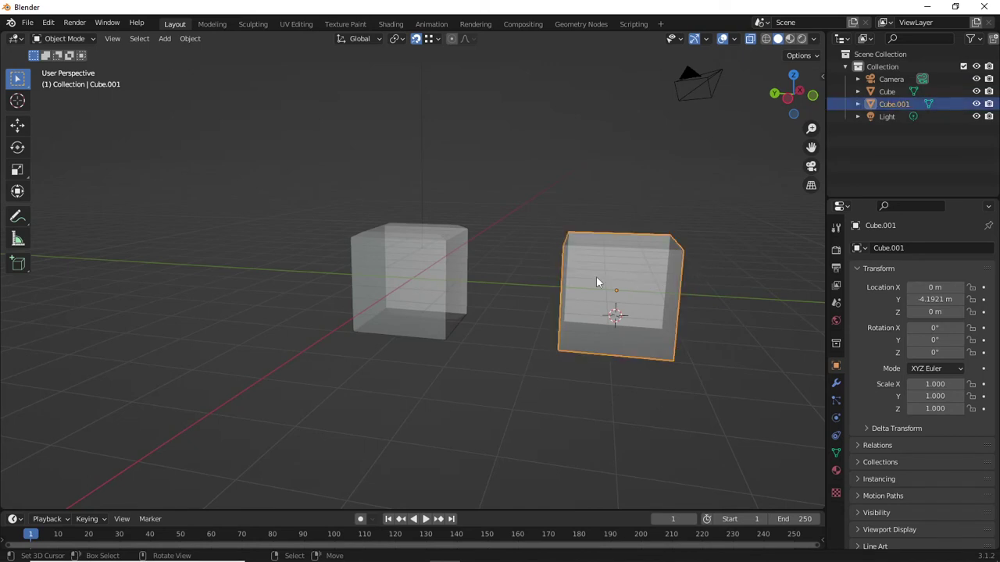
shift+click(432, 265)
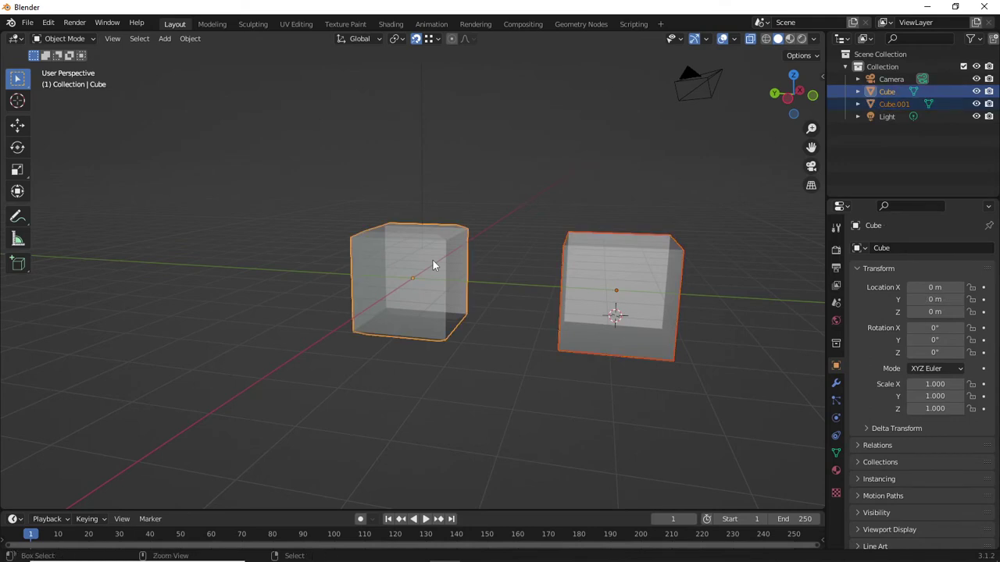
- Join the two selected cubes into a single object and check that both parts select and deselect together
key(ctrl+j)
click(504, 301)
click(600, 300)
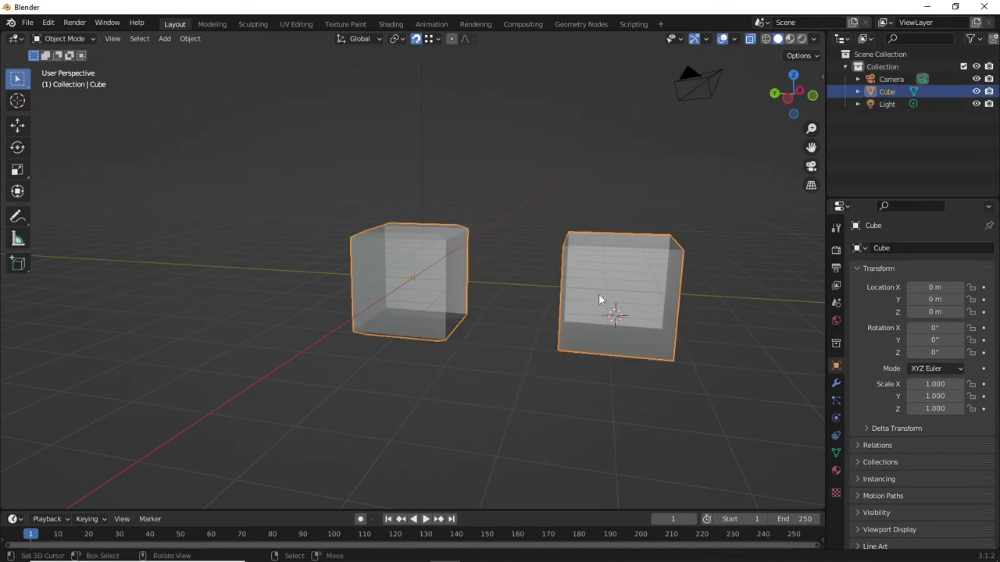
middle_drag(606, 288, 560, 294)
click(510, 320)
click(579, 326)
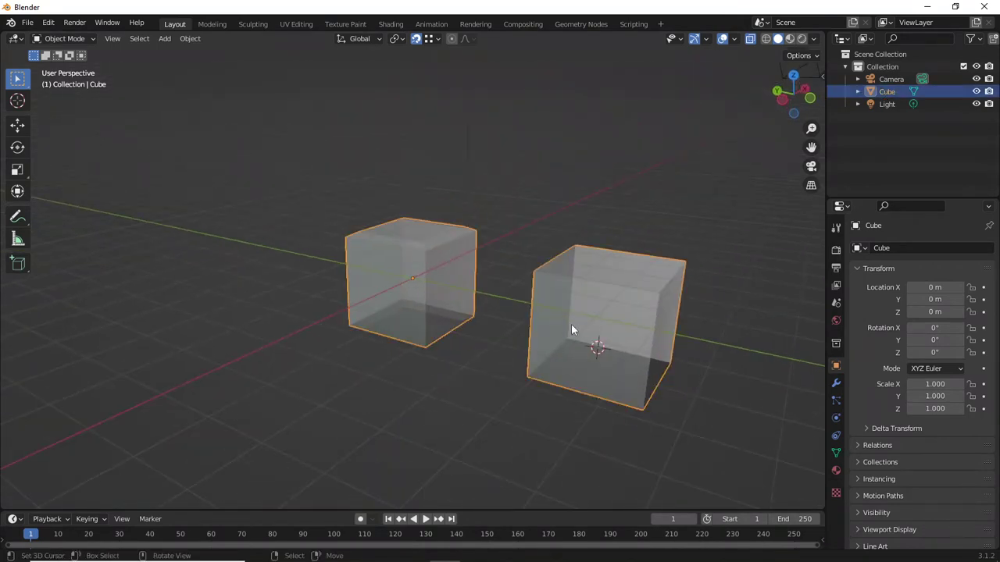
middle_drag(513, 328, 601, 343)
click(723, 328)
click(617, 314)
- In Edit Mode, separate the added cube's mesh into its own object by selection and return to Object Mode
key(Tab)
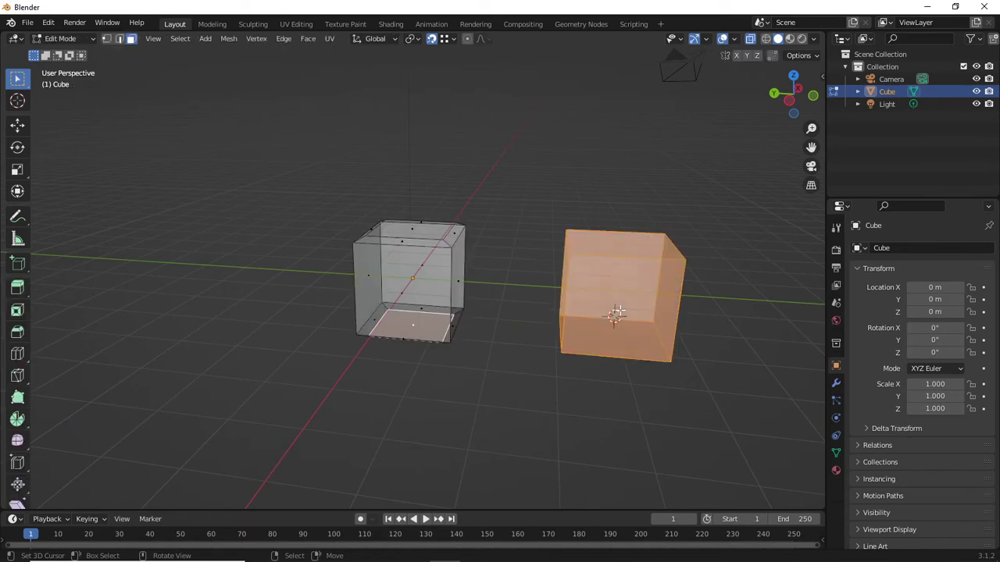
drag(704, 388, 517, 168)
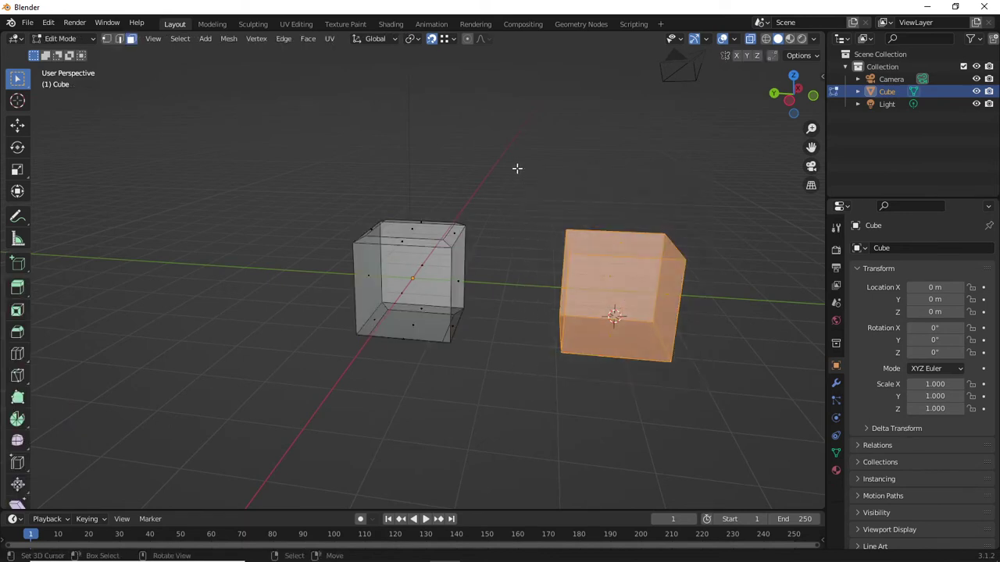
key(p)
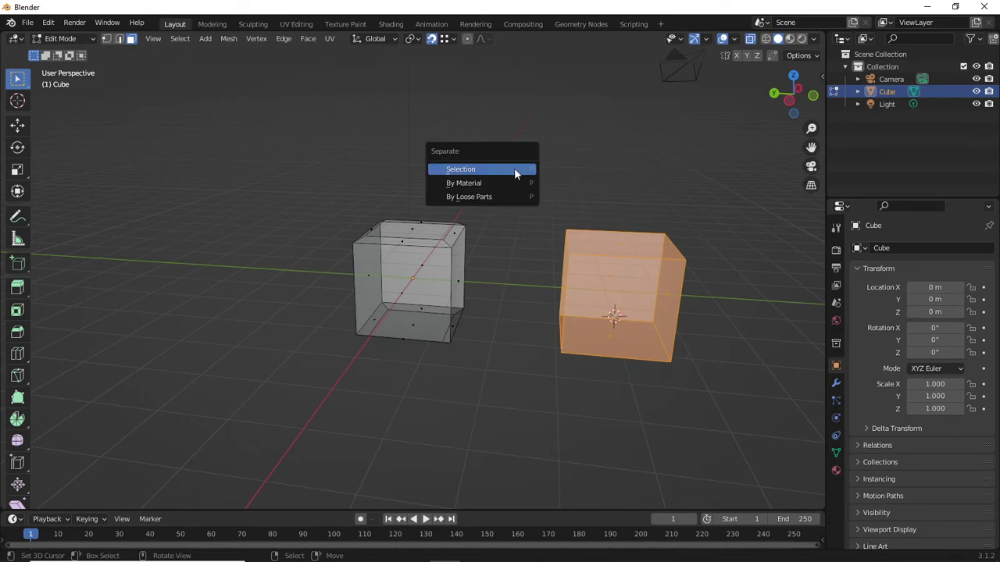
click(515, 169)
key(Tab)
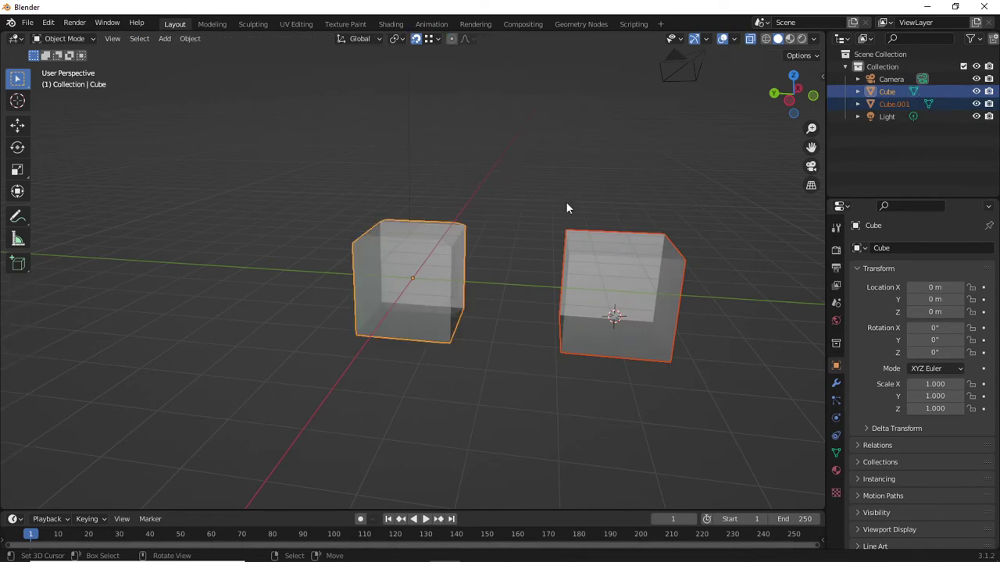
- Check that the cubes are independent by selecting the original one and finally the separated one
click(675, 250)
click(717, 243)
click(442, 264)
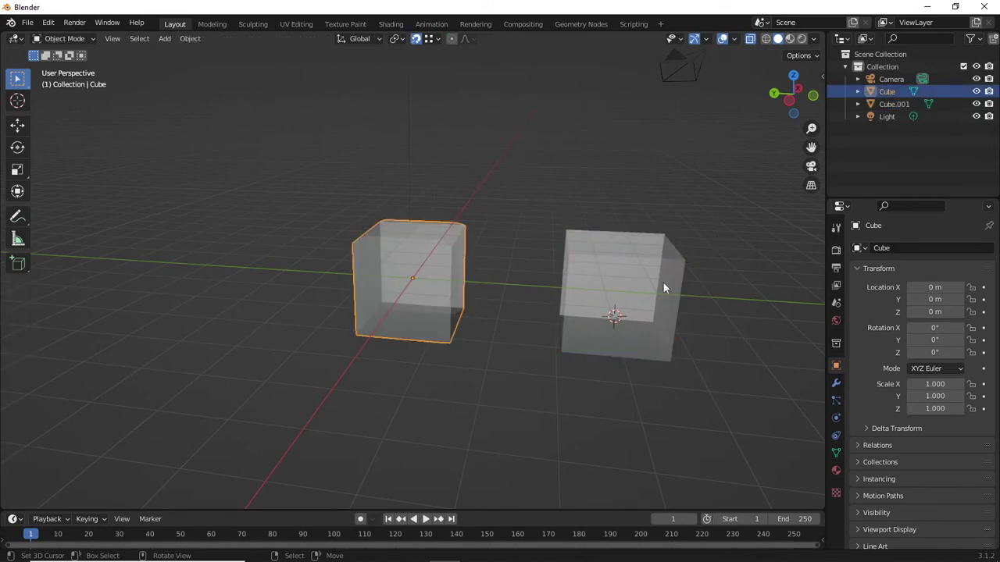
click(663, 283)
middle_drag(678, 265, 657, 285)
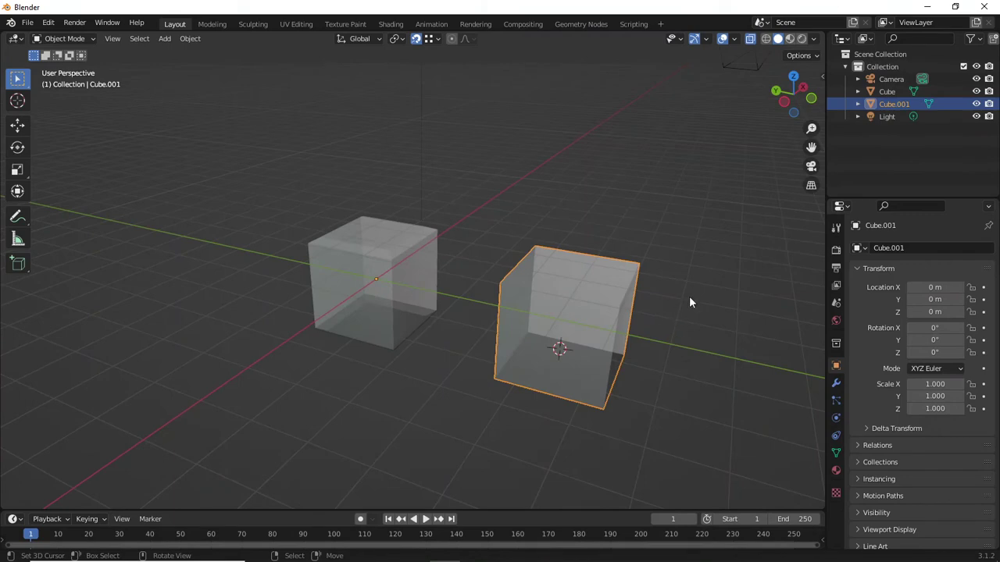
middle_drag(528, 245, 540, 250)
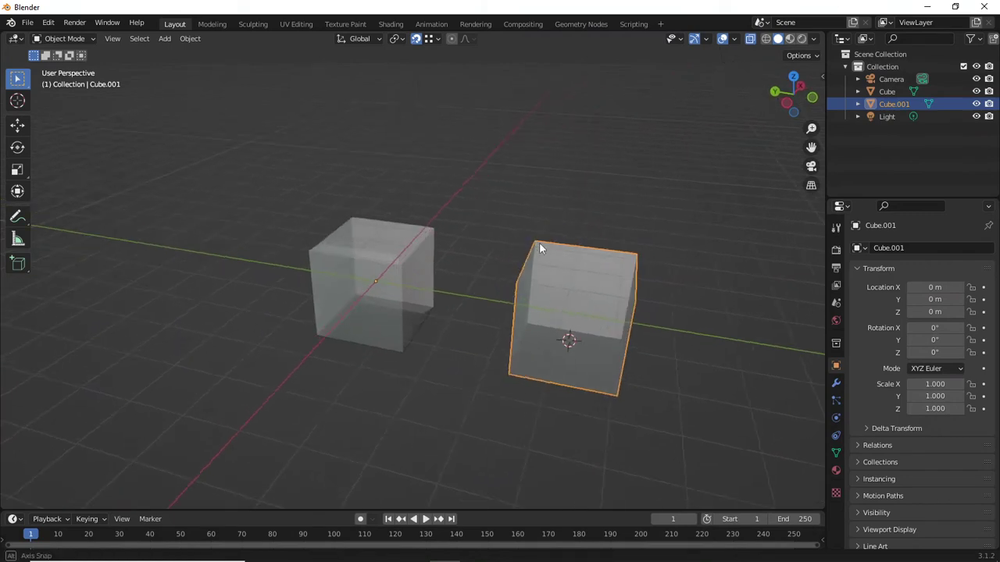
middle_drag(545, 293, 591, 308)
- Turn off X-ray and add a single horizontal loop cut around the middle of the separated cube in Edit Mode
key(alt+z)
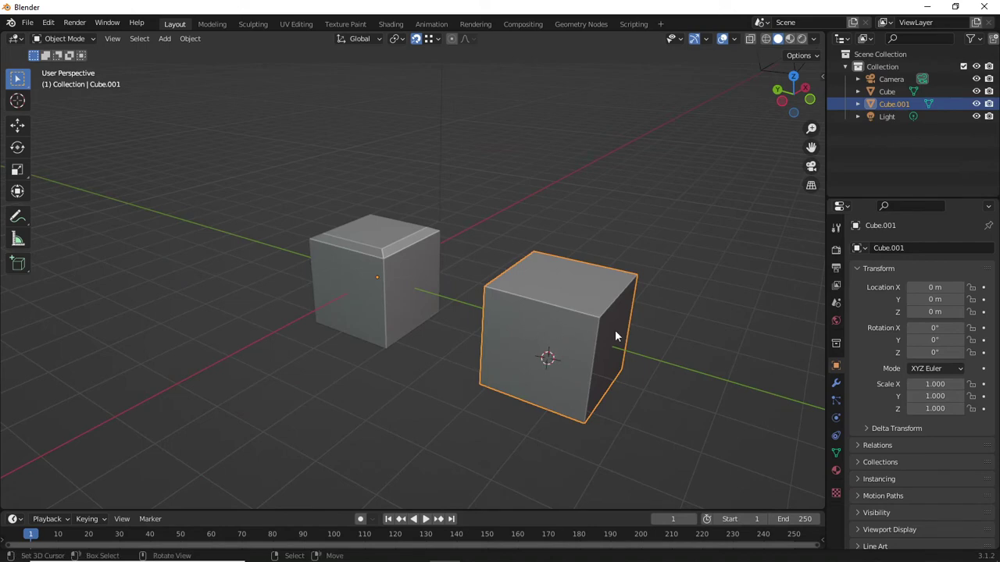
key(Tab)
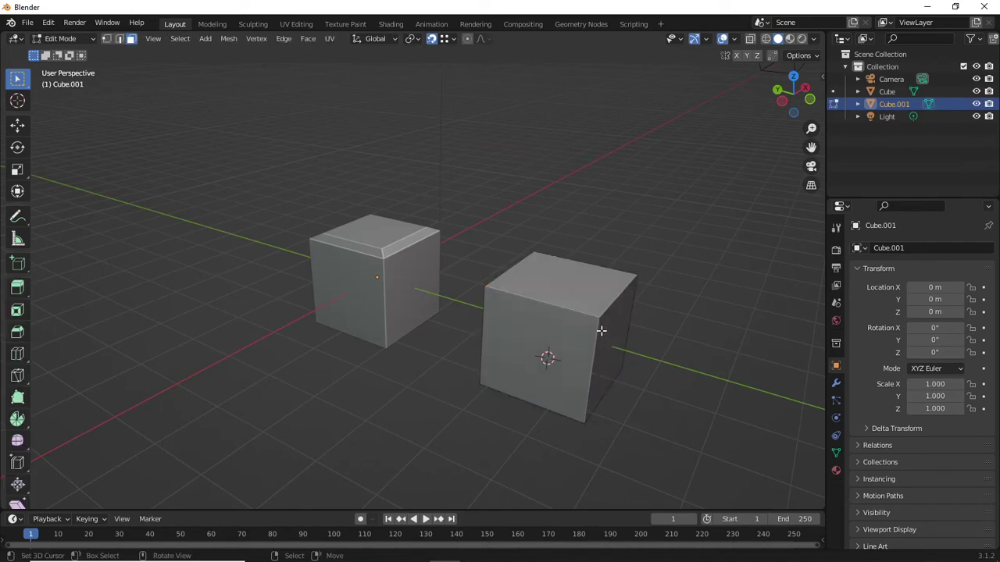
key(ctrl+r)
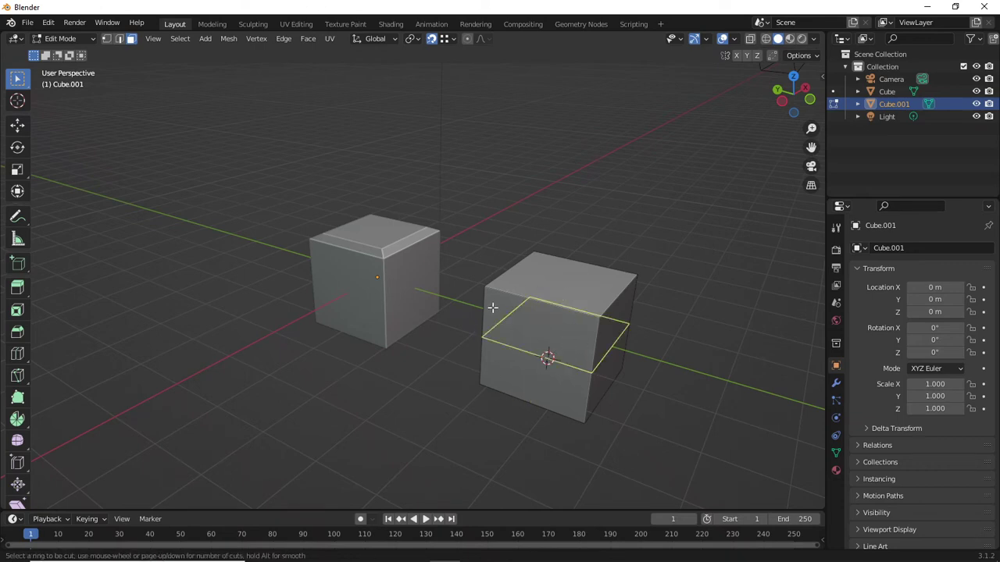
scroll(492, 332, up, 3)
scroll(492, 331, up, 2)
scroll(492, 331, down, 5)
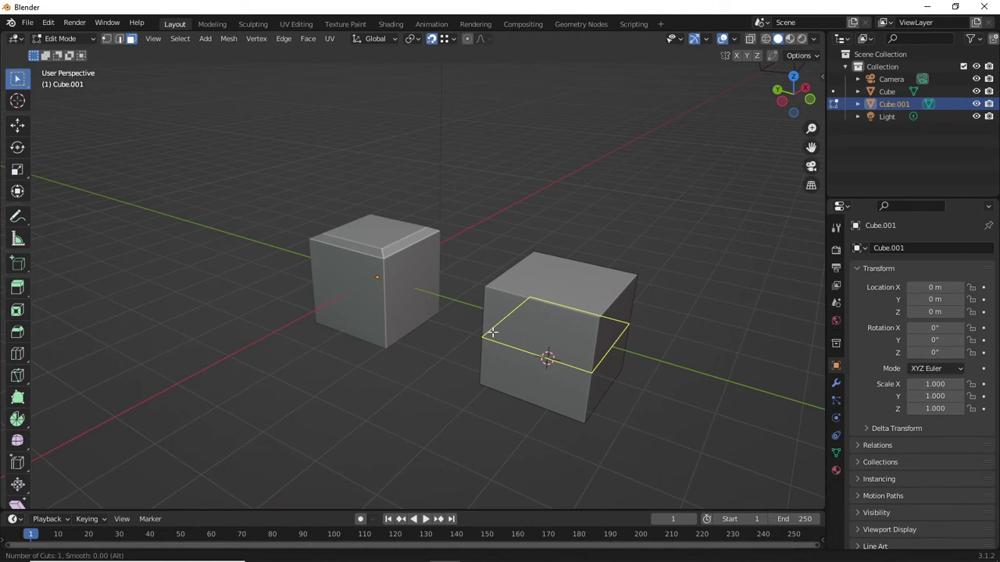
click(492, 331)
- With X-ray on, switch to vertex selection, pick a vertex on the new loop, and return to Object Mode
middle_drag(500, 328, 537, 297)
key(alt+z)
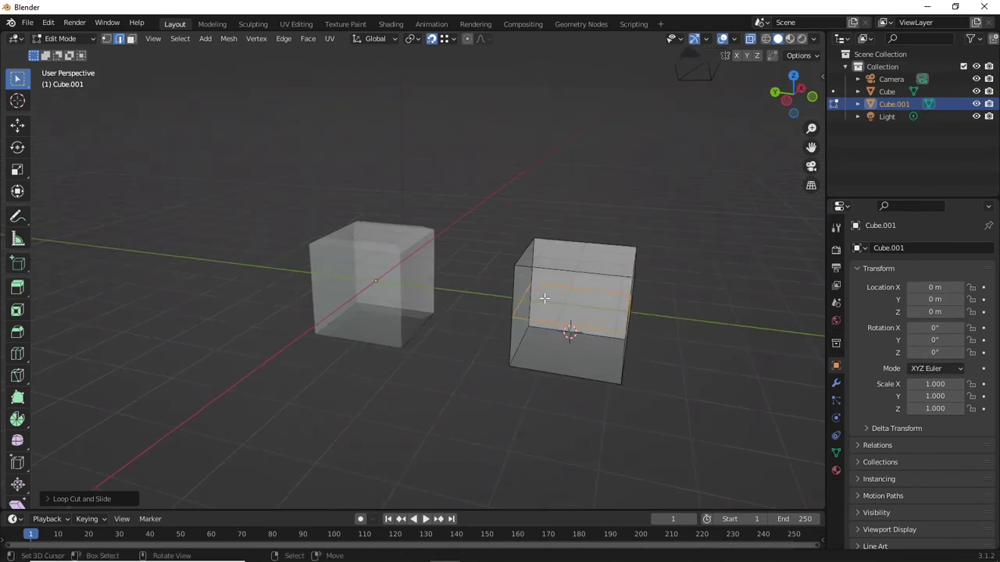
key(ctrl+KP_Add)
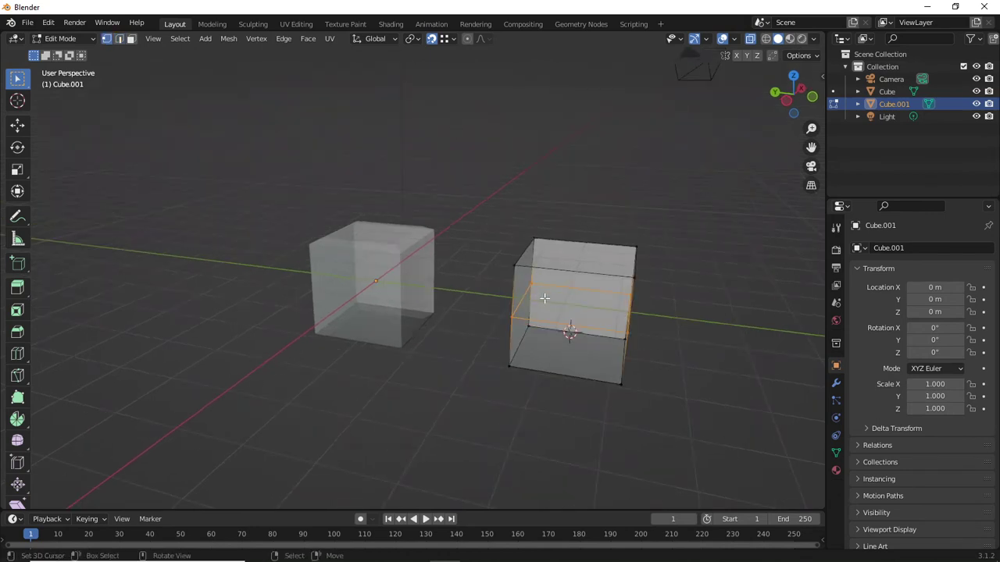
click(629, 311)
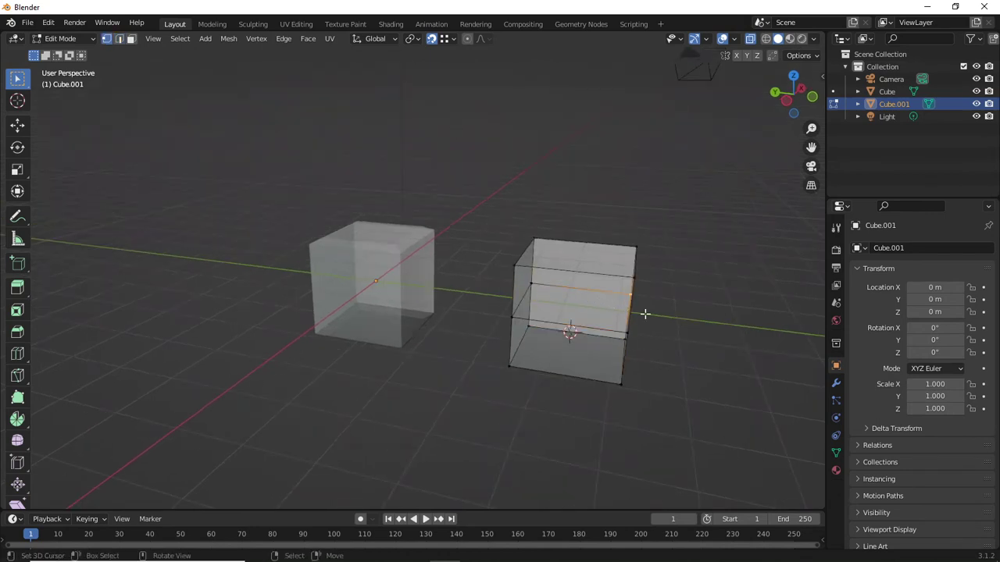
key(Tab)
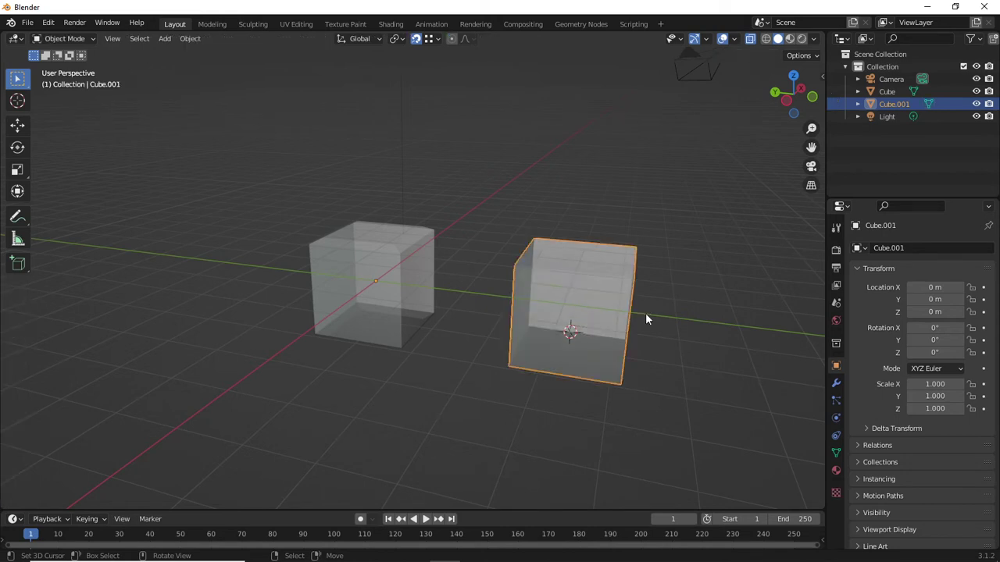
mouse_move(645, 312)
middle_down()
mouse_move(659, 303)
mouse_move(627, 322)
mouse_move(637, 327)
middle_up()
click(643, 326)
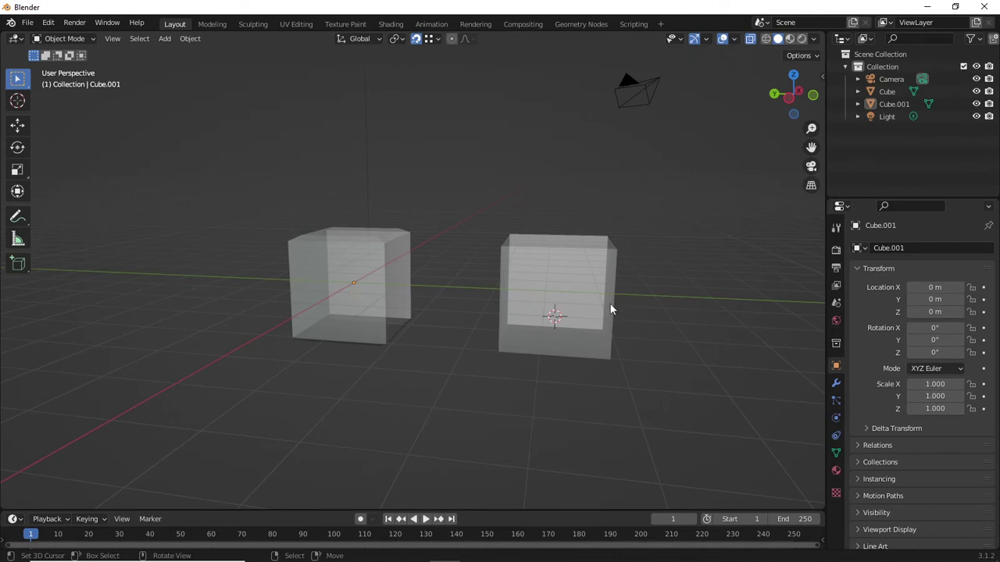
mouse_move(649, 306)
middle_down()
mouse_move(655, 292)
mouse_move(640, 306)
middle_up()
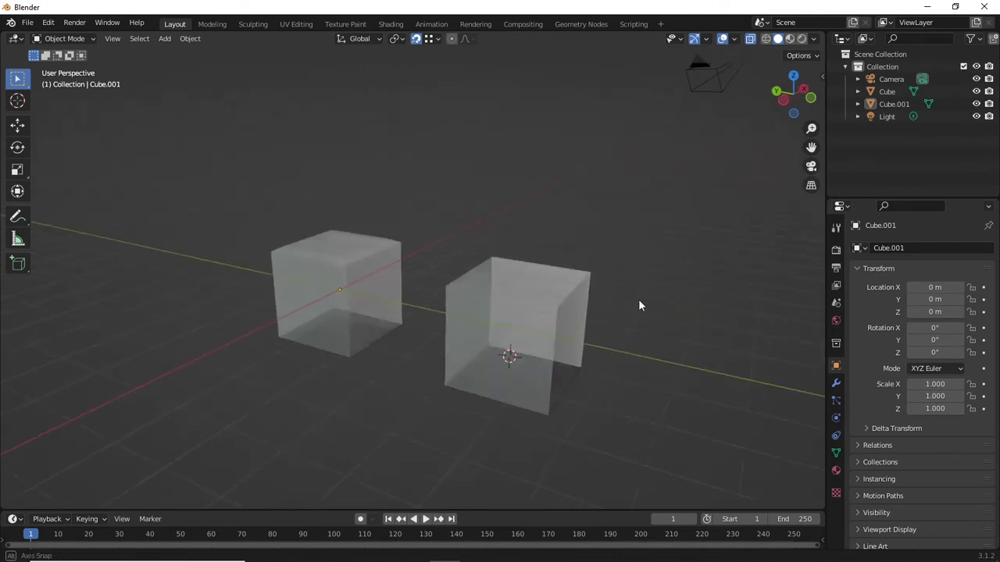
click(563, 324)
click(630, 307)
middle_drag(581, 353, 599, 302)
middle_drag(595, 292, 508, 306)
- Delete the separated cube's top vertices in Edit Mode, selecting them with X-ray on
key(alt+z)
key(Tab)
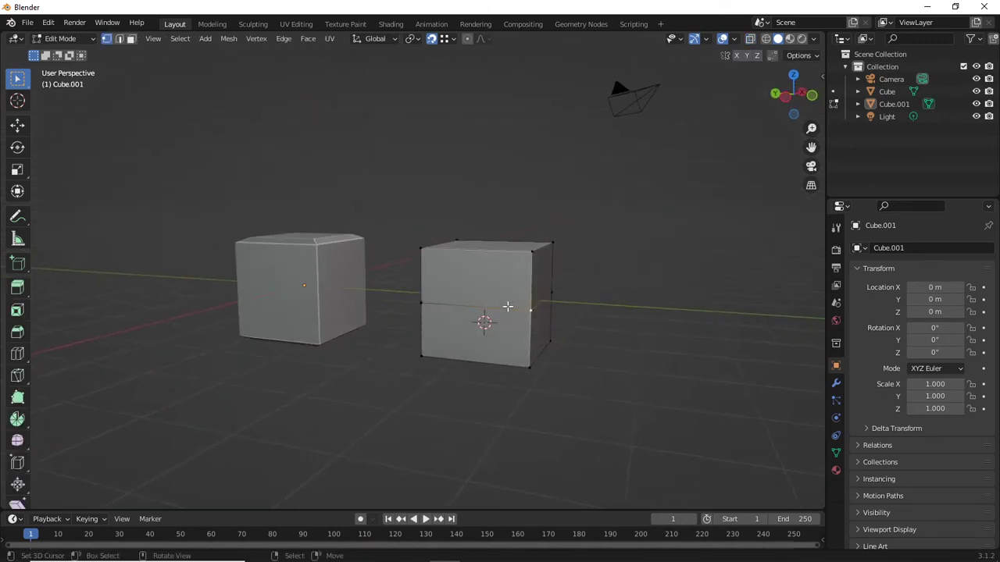
key(alt+z)
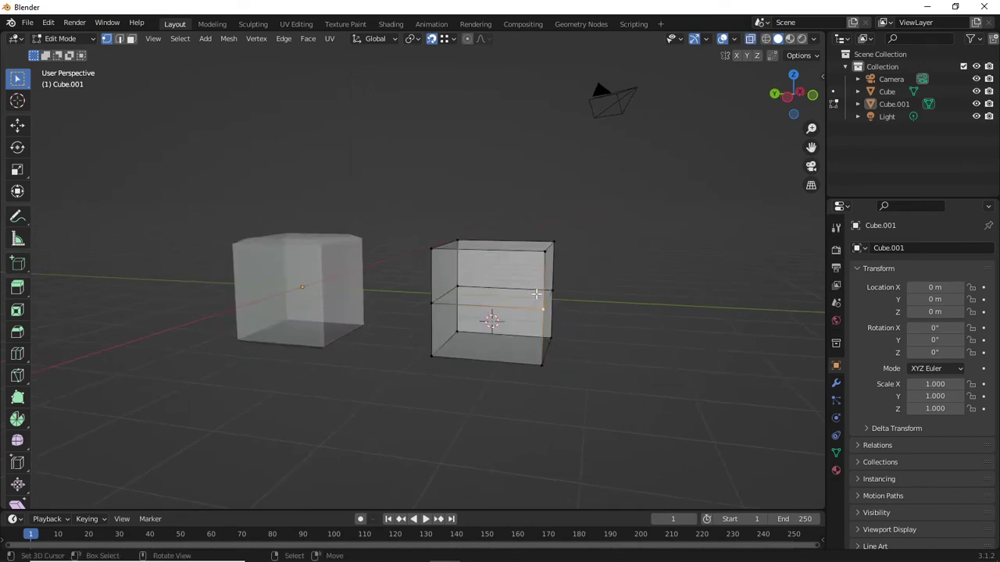
drag(575, 269, 414, 201)
key(x)
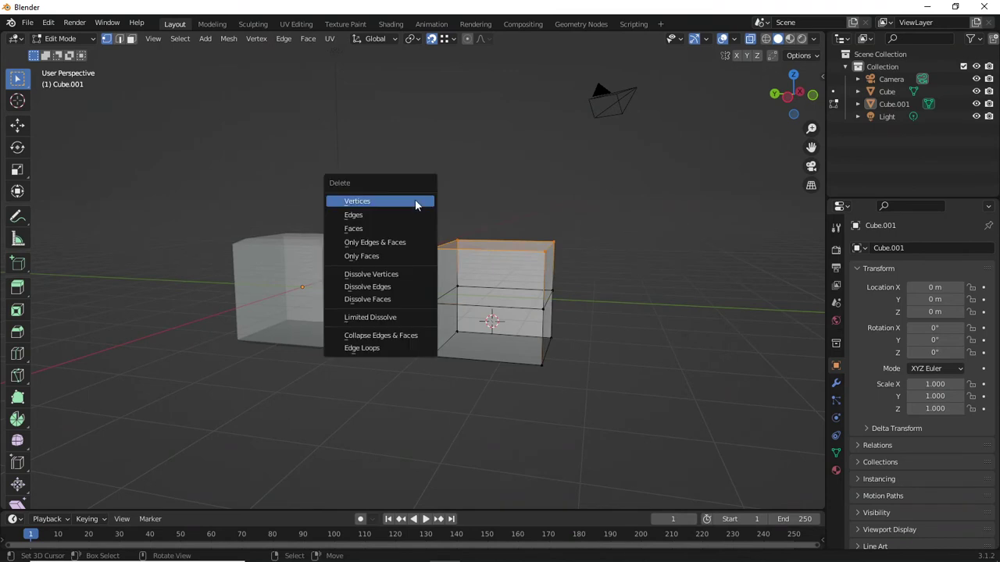
click(415, 201)
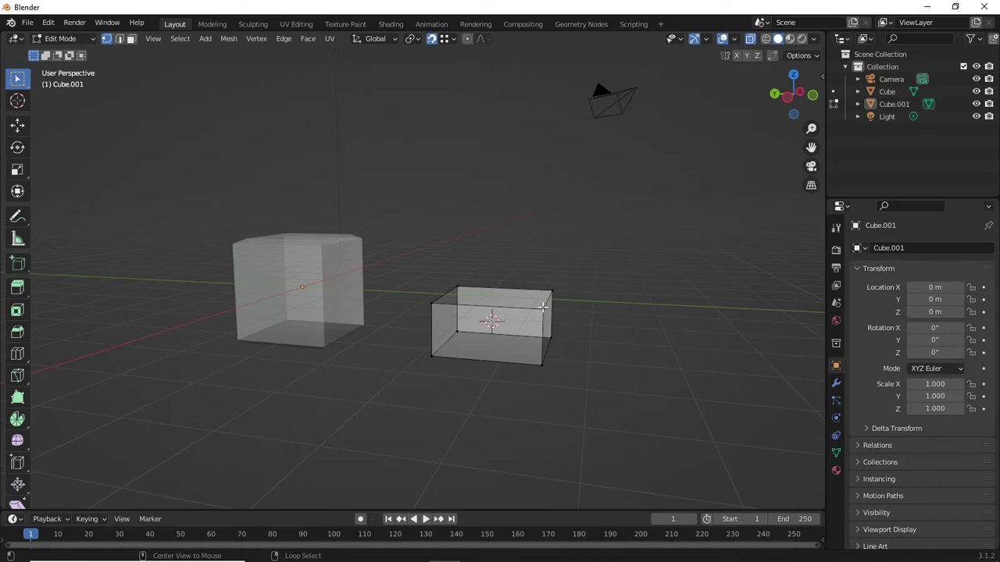
- Fill the box's open top edge loop with a face, turn off X-ray and return to Object Mode
alt+click(543, 307)
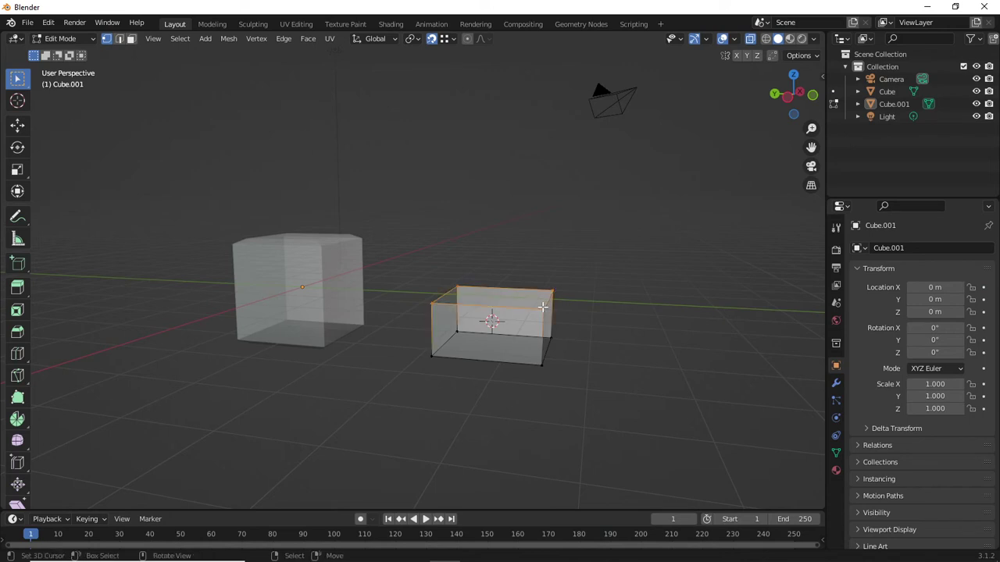
key(f)
key(alt+z)
middle_drag(563, 280, 562, 289)
key(Tab)
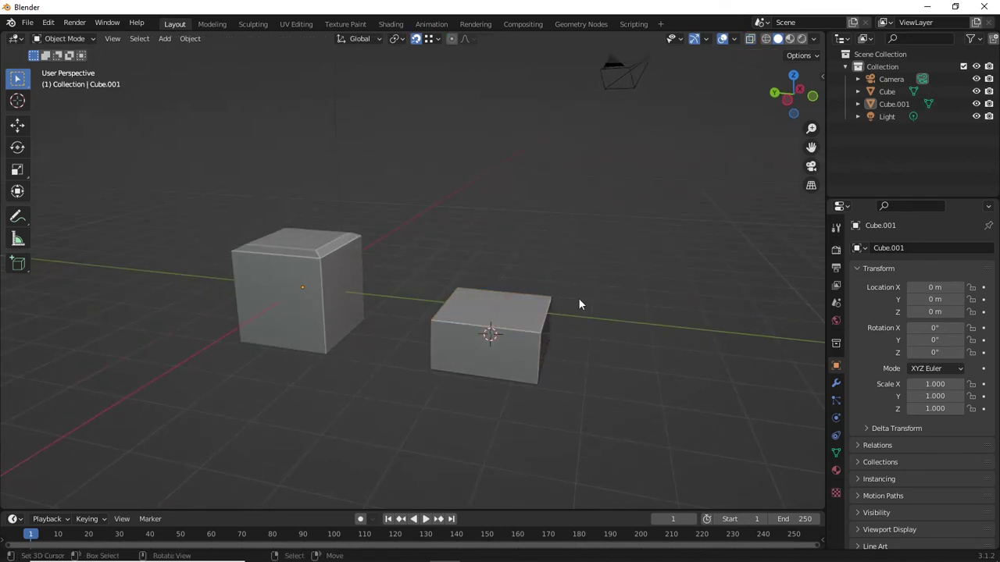
- Select the shortened box and, in Edit Mode with X-ray and face selection, select its top face
click(538, 328)
click(586, 306)
middle_drag(586, 312, 615, 297)
click(517, 326)
key(alt+z)
key(Tab)
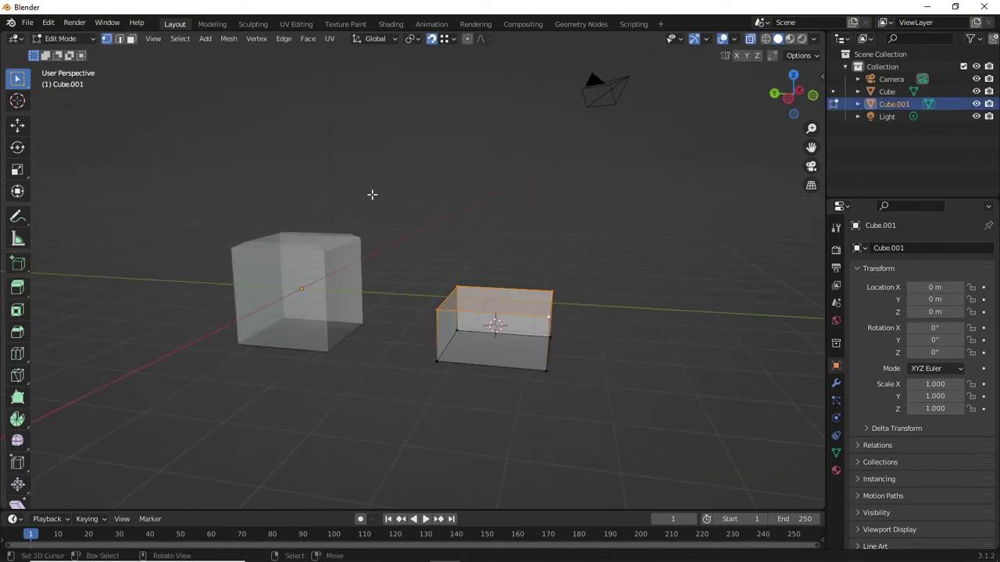
click(132, 39)
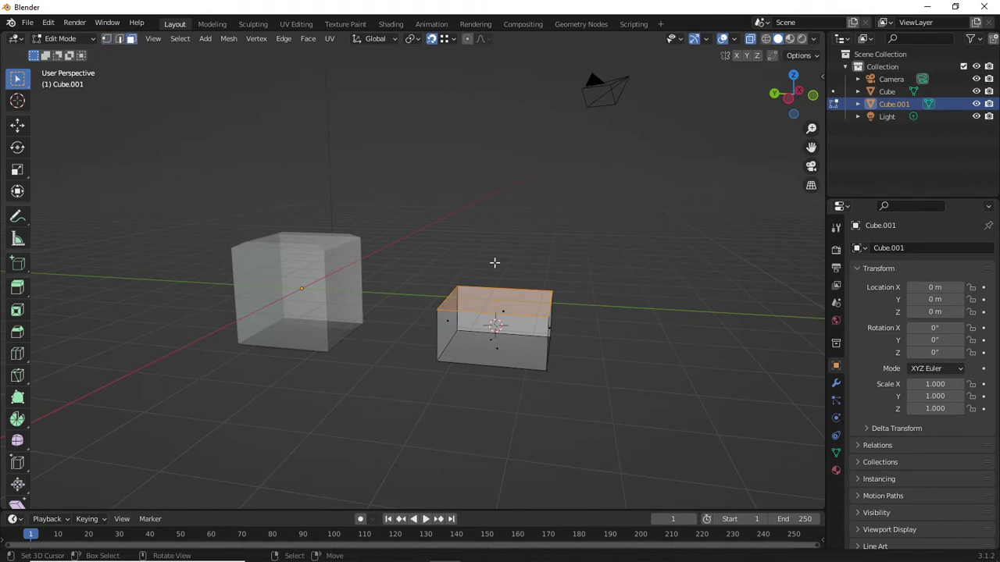
middle_drag(536, 289, 522, 267)
click(528, 290)
click(506, 301)
key(x)
click(521, 263)
key(ctrl+z)
- Delete the box's top face using the Faces option, then return to Object Mode with X-ray off and clear the selection
key(x)
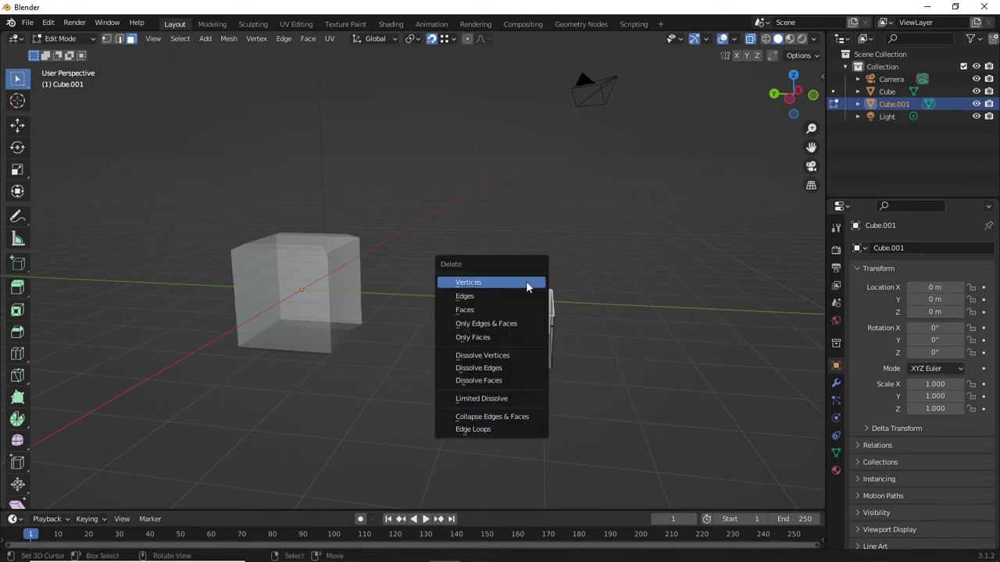
click(482, 313)
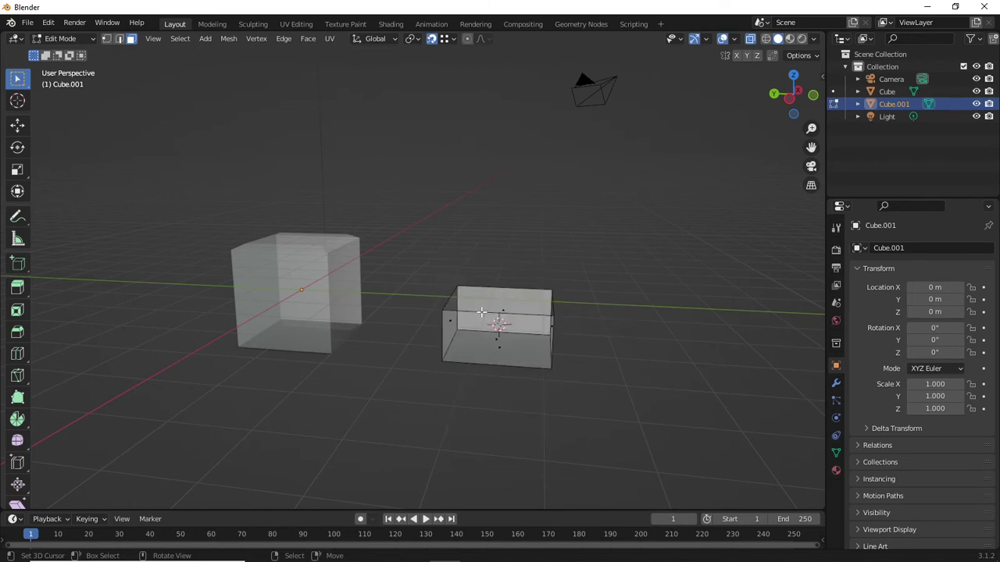
key(Tab)
key(alt+z)
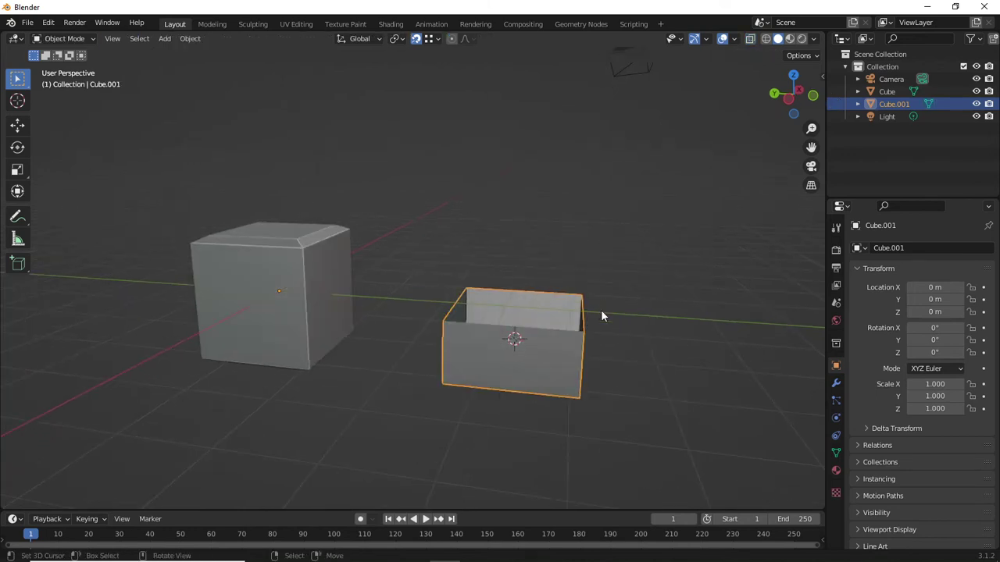
click(609, 336)
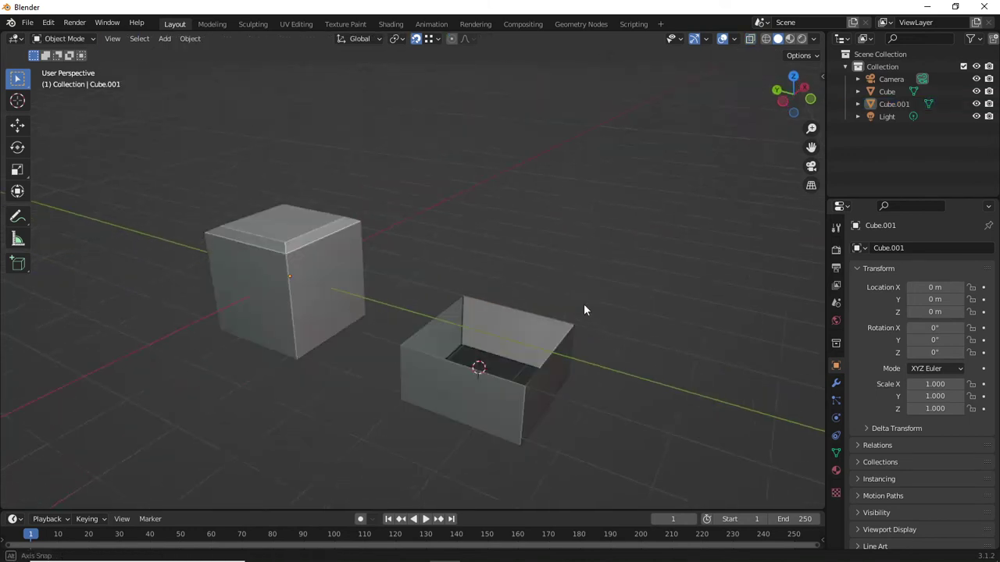
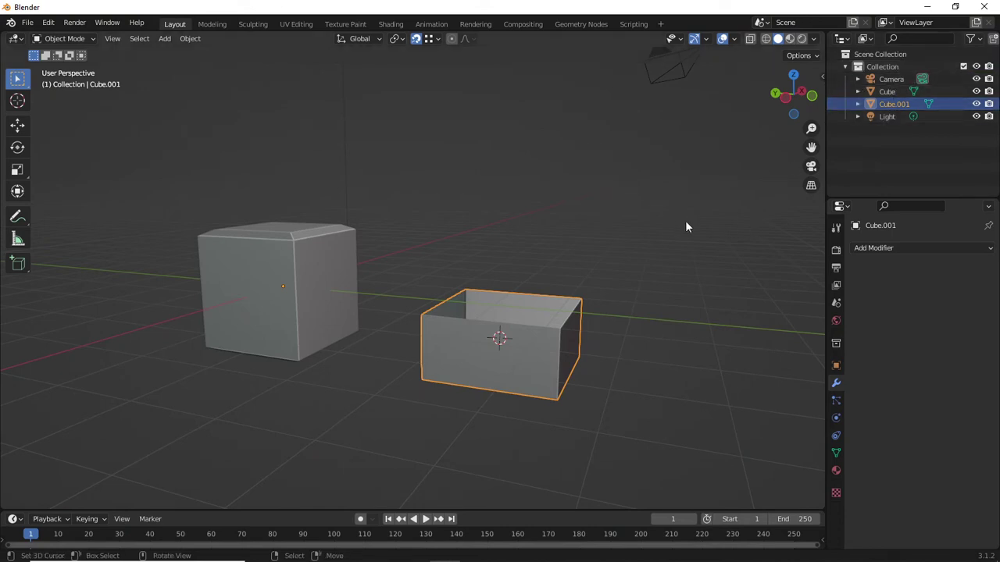
- Select the camera and switch the viewport to the View Camera perspective
scroll(684, 226, down, 4)
click(533, 179)
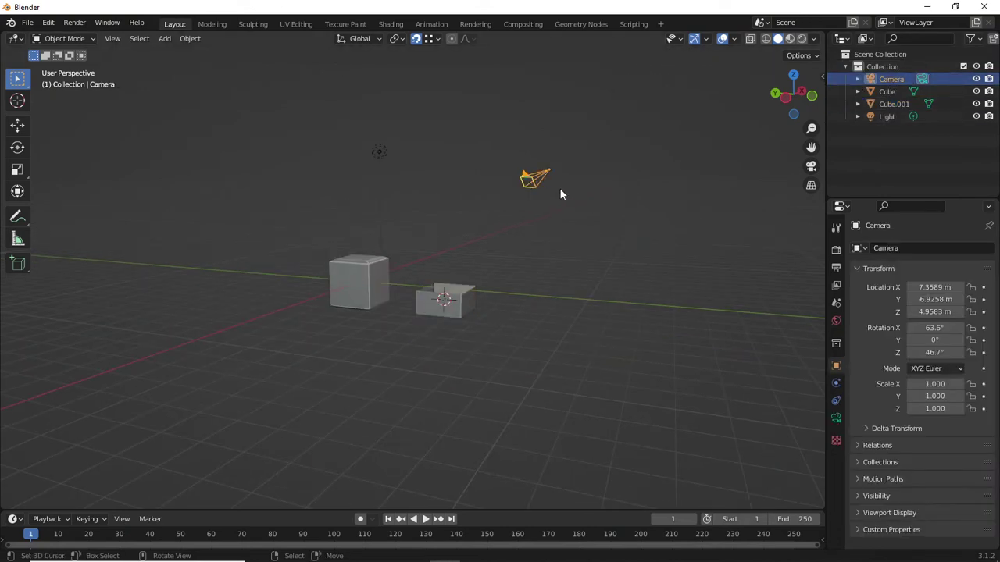
middle_drag(559, 188, 412, 179)
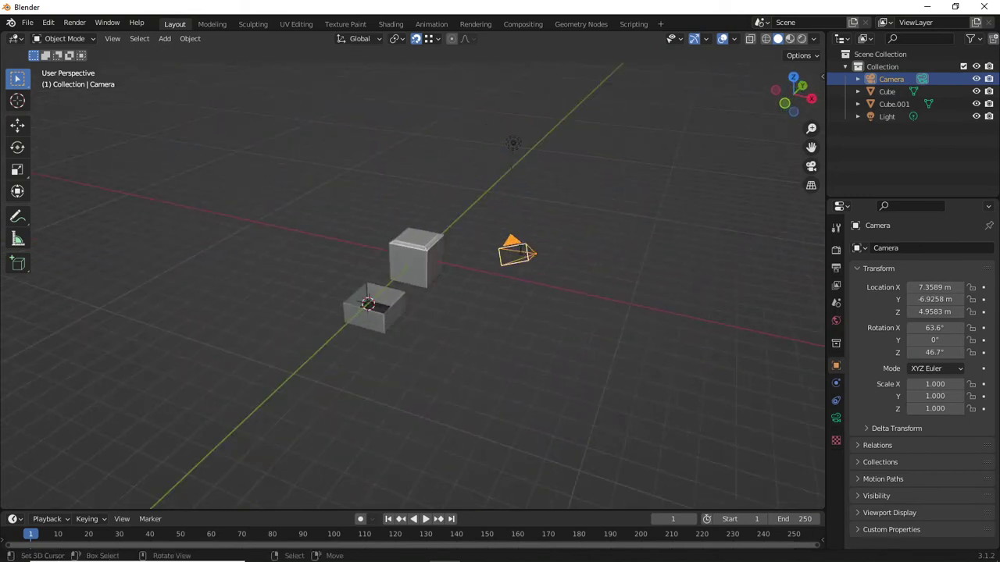
key(F3)
text(view camera)
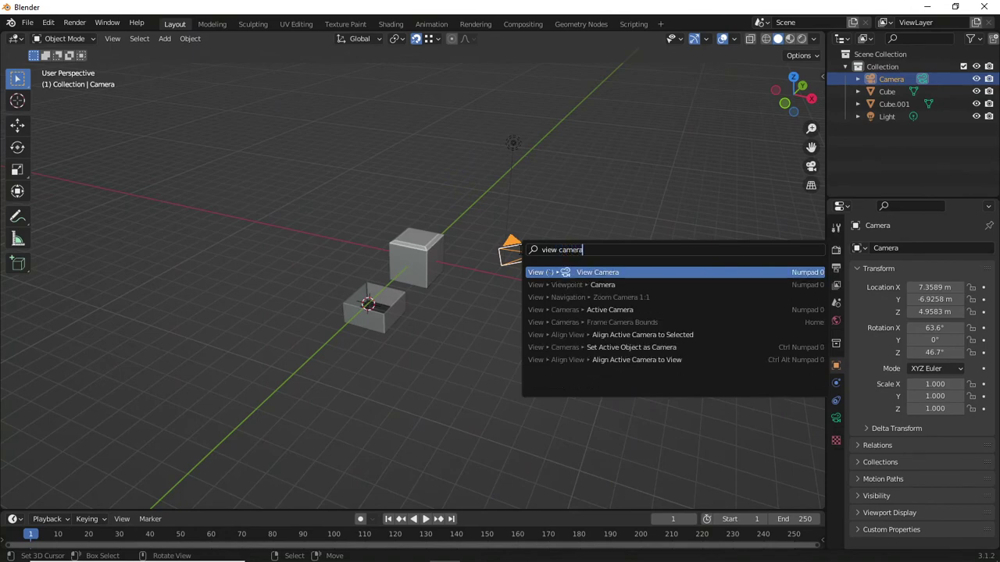
key(Return)
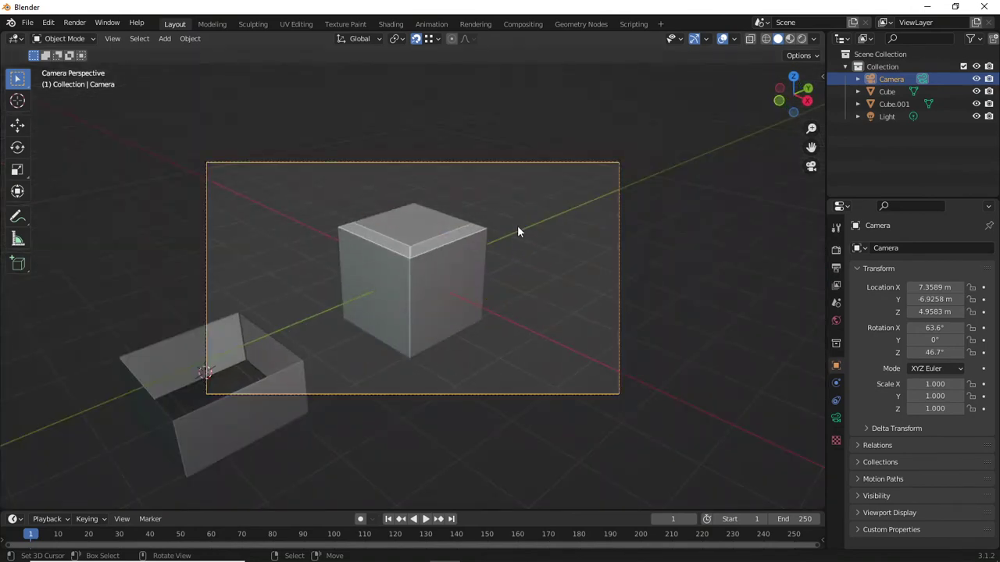
- Move the camera in two free moves, -1 m along X, -2 m along Y and -1 m along Z in total
key(g)
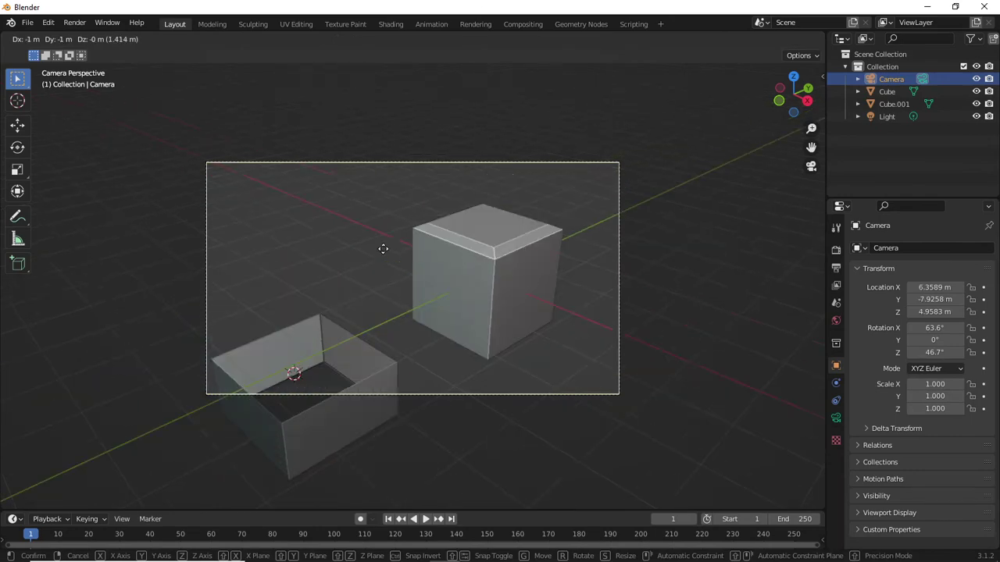
click(391, 257)
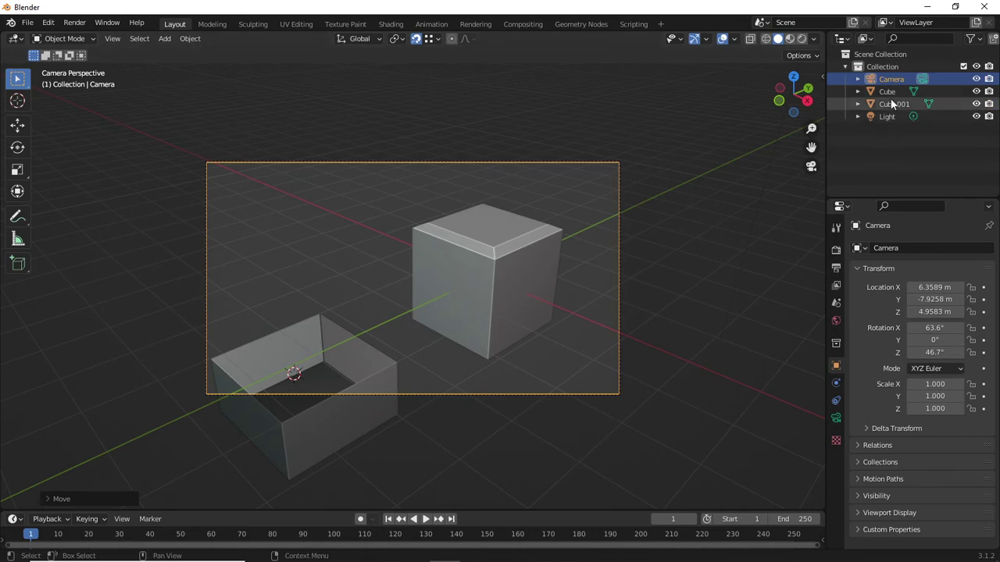
scroll(571, 228, down, 2)
scroll(572, 232, up, 2)
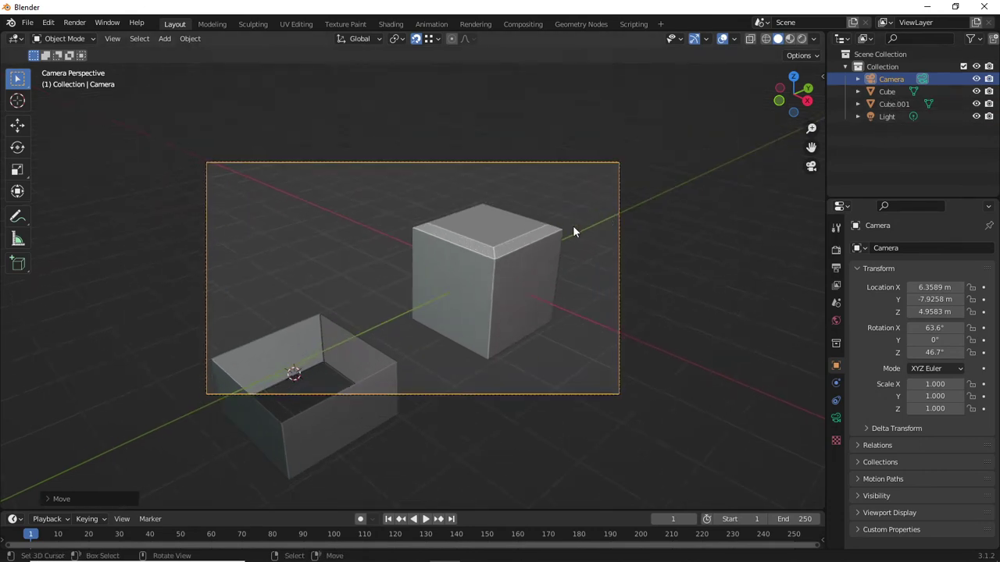
key(g)
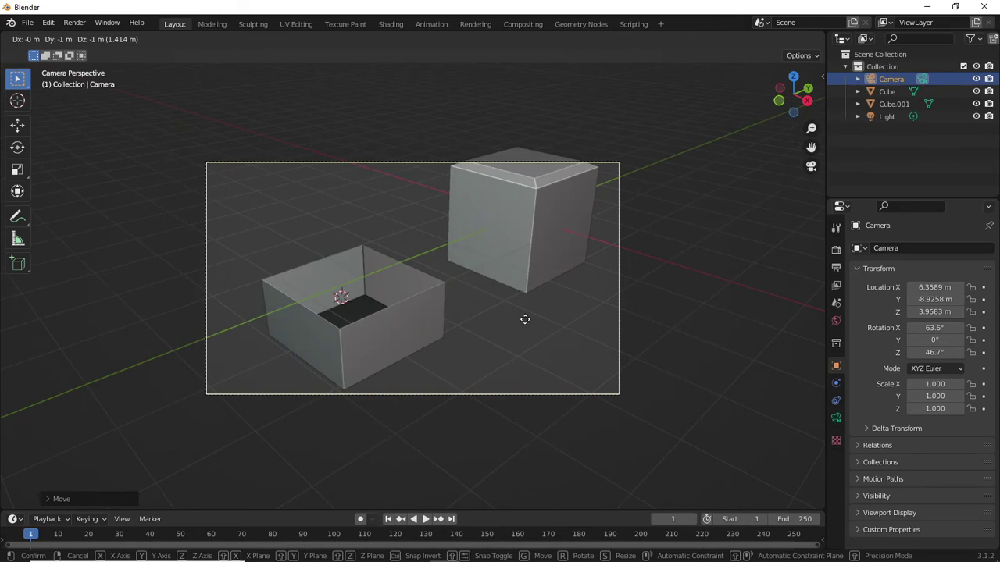
click(526, 316)
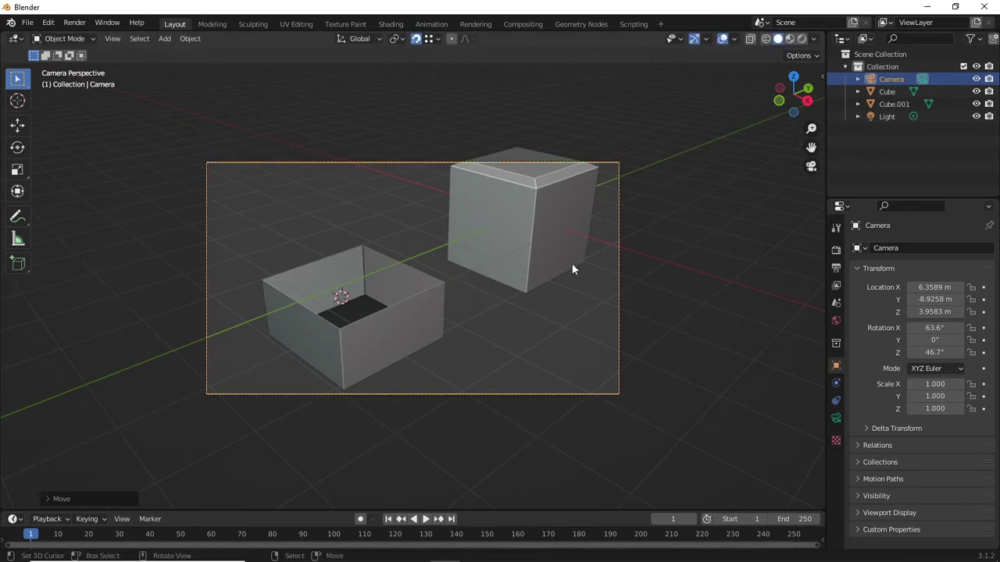
- Shift the camera 2 m along X and raise it 1 m along Z
key(s)
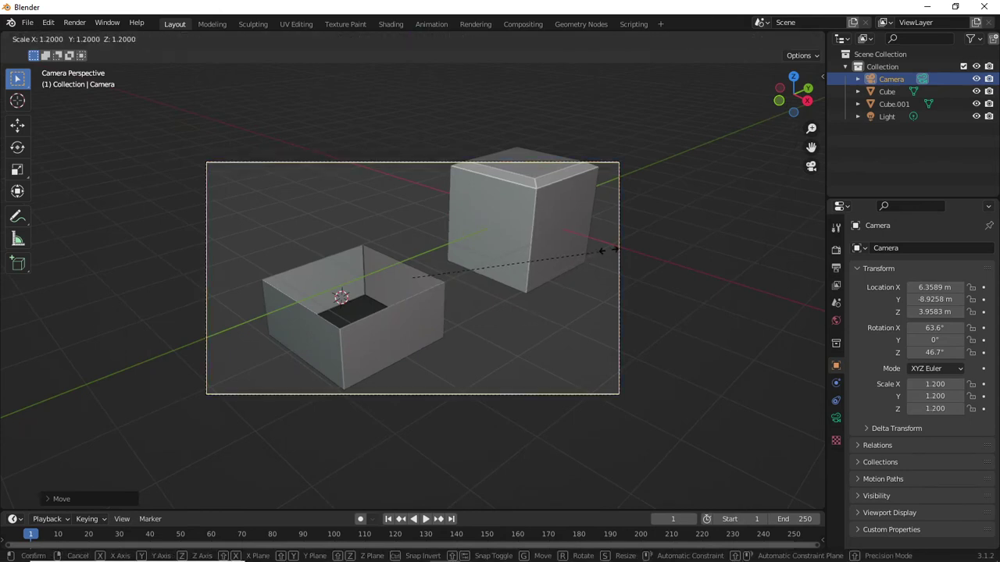
key(Escape)
key(g)
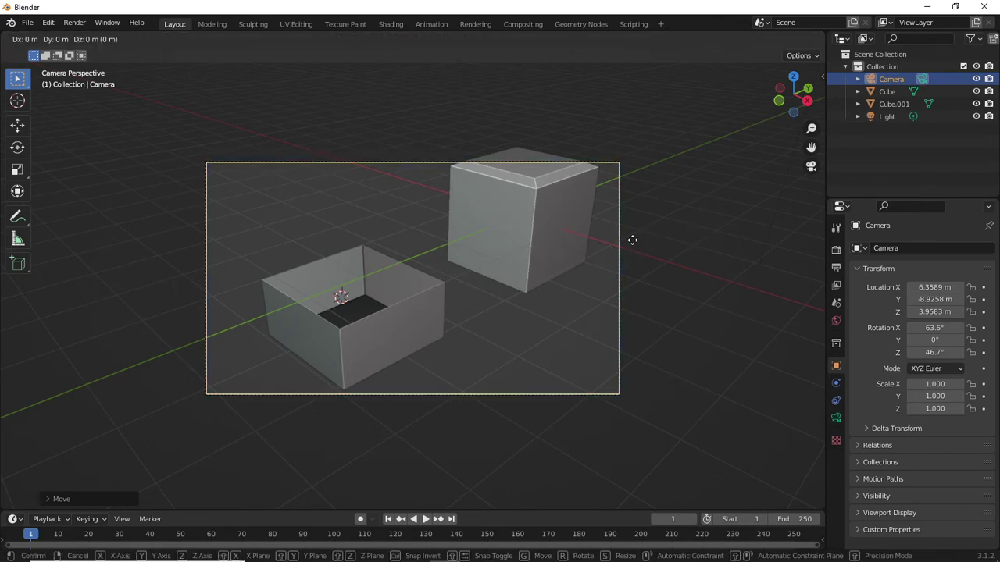
click(744, 393)
text(gz1)
key(Return)
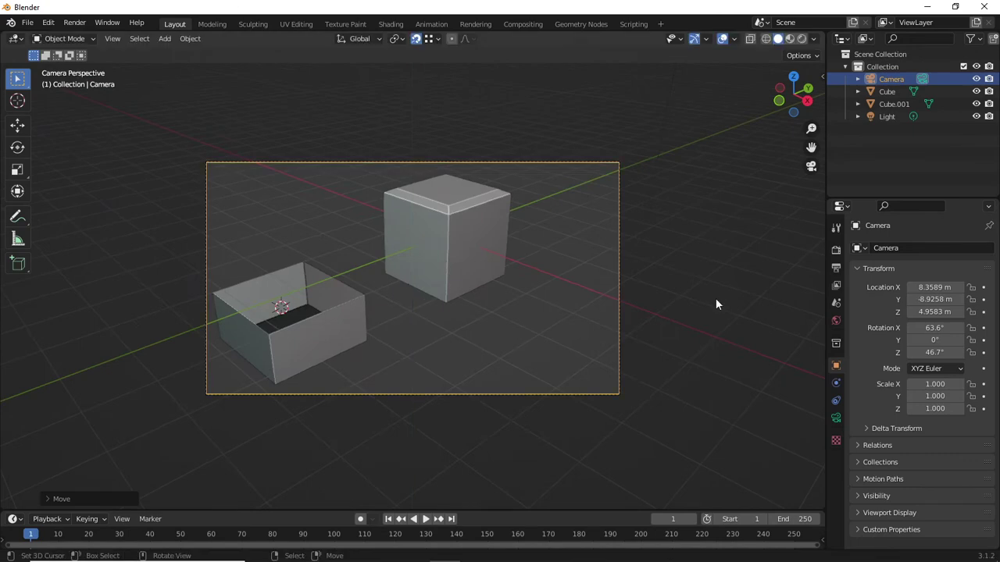
- Move the camera 1 m along X, -1 m along Y, 1 m along Z and another -1 m along Y
text(gx)
text(1)
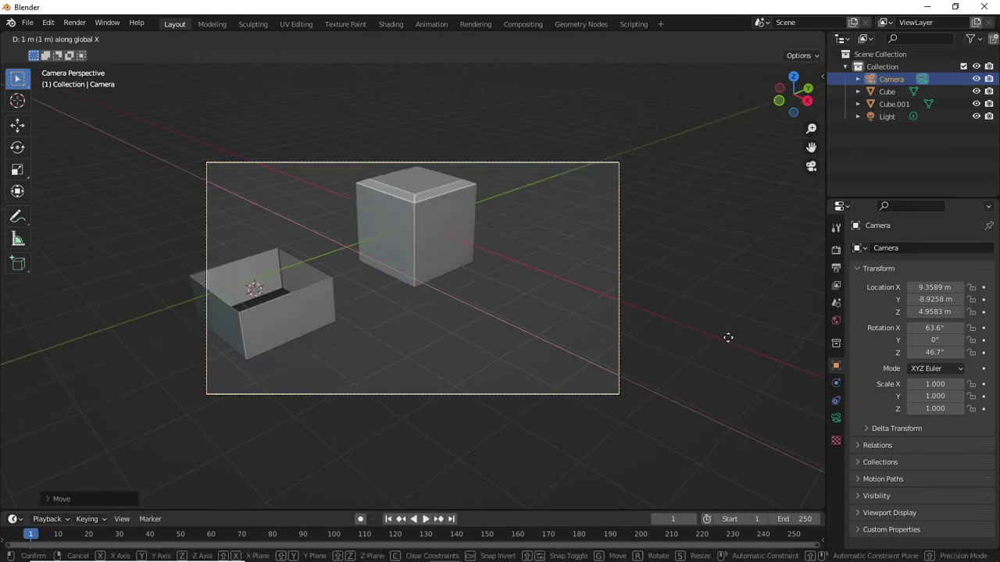
key(Return)
text(gy-1)
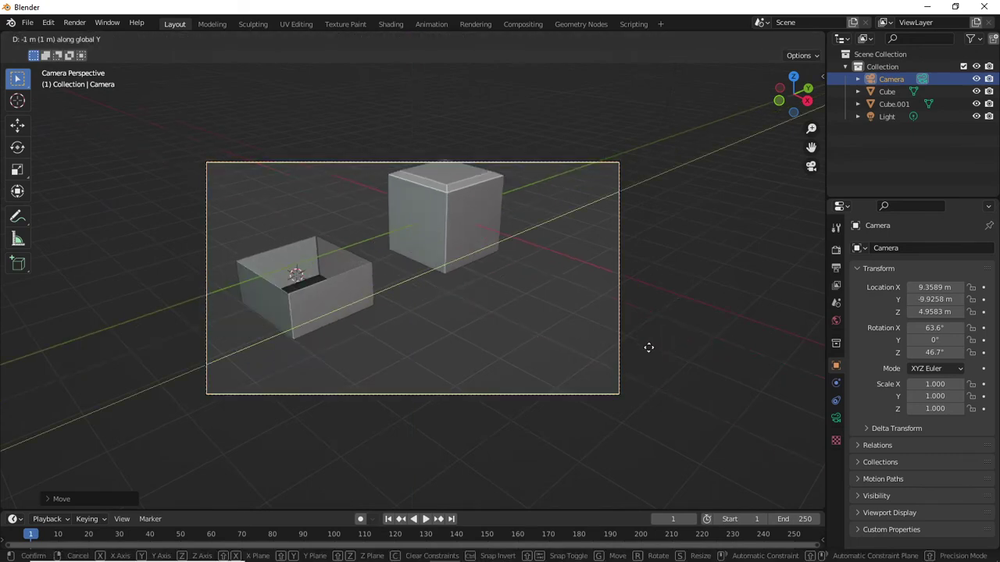
key(Return)
text(gz1)
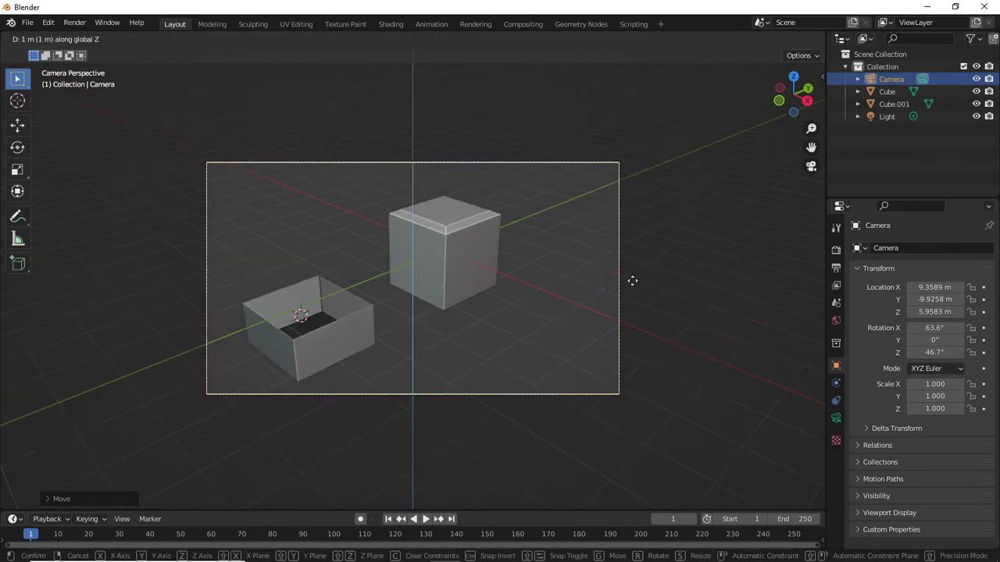
key(Return)
text(g)
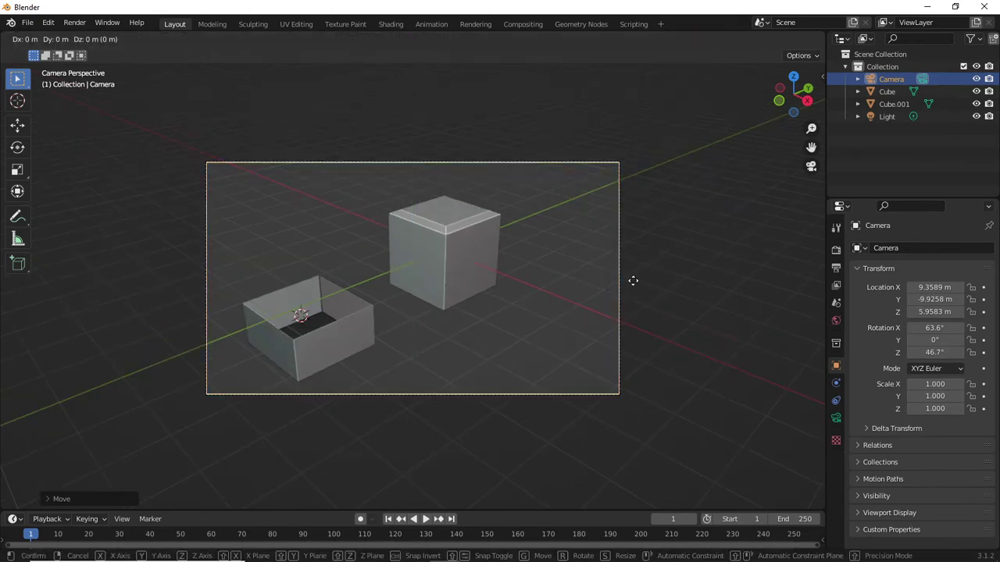
text(y-1)
key(Return)
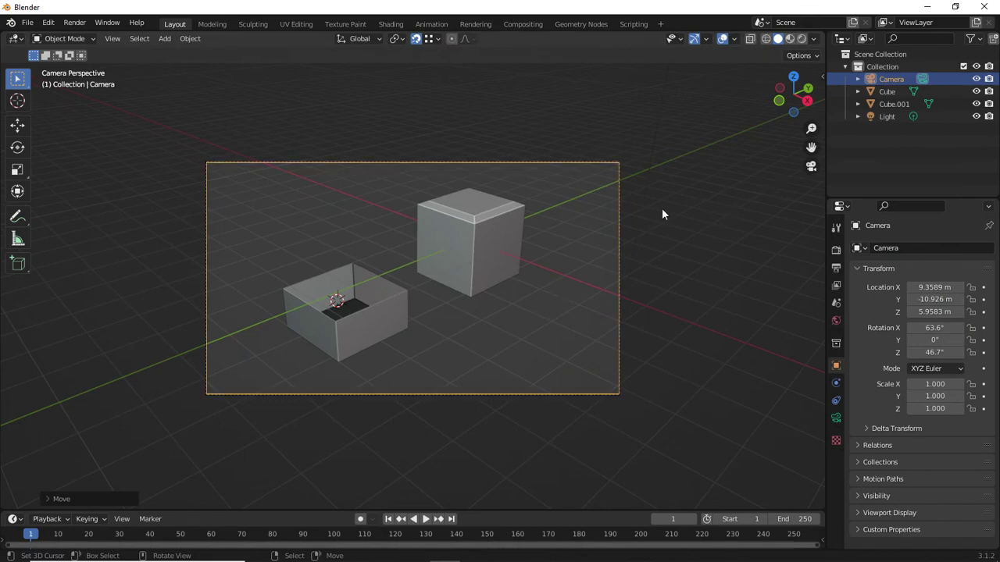
- Leave the camera view, select the bevelled cube and frame it in the viewport, then clear the selection
middle_drag(438, 255, 494, 328)
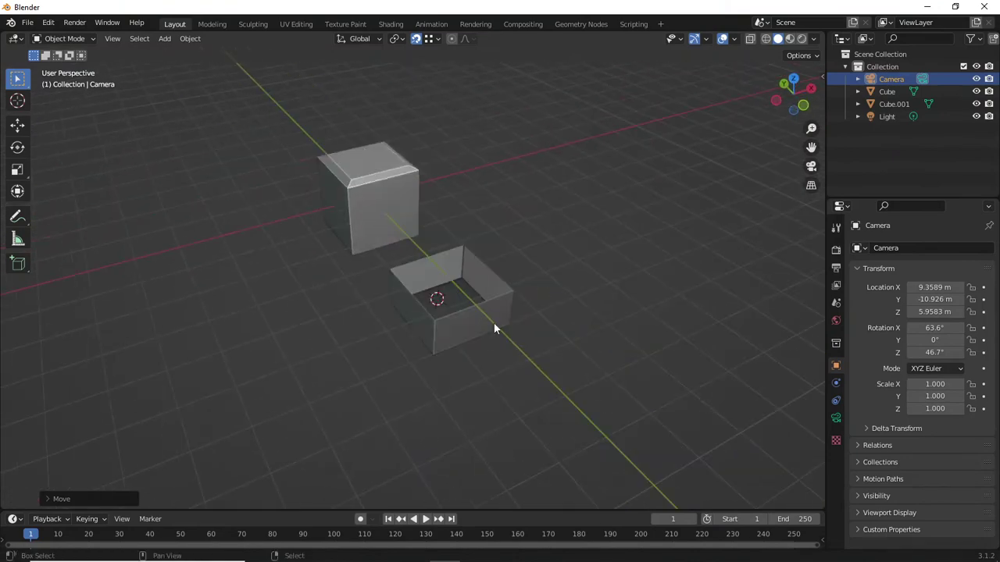
middle_drag(433, 305, 642, 223)
middle_drag(553, 222, 545, 227)
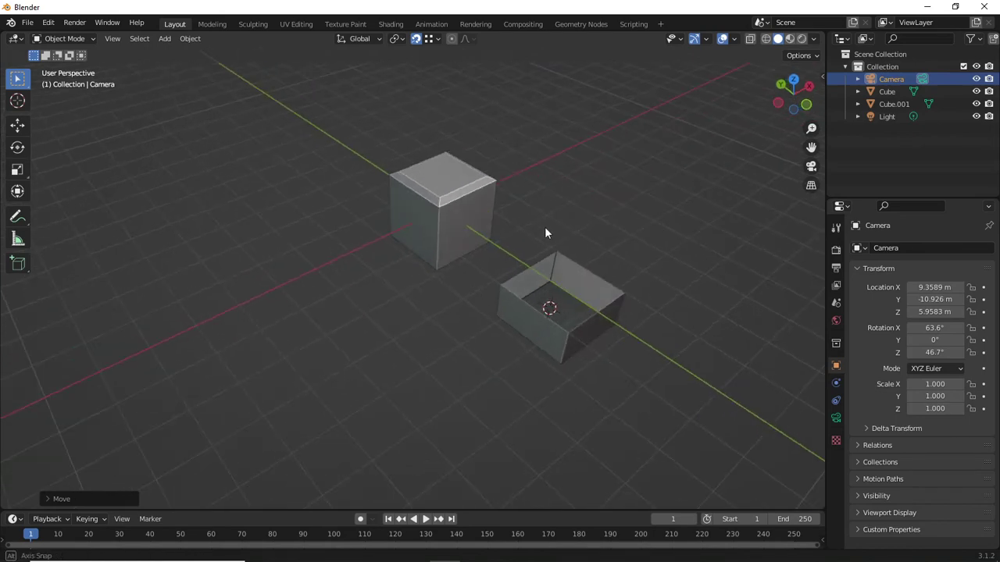
click(413, 230)
key(grave)
key(Escape)
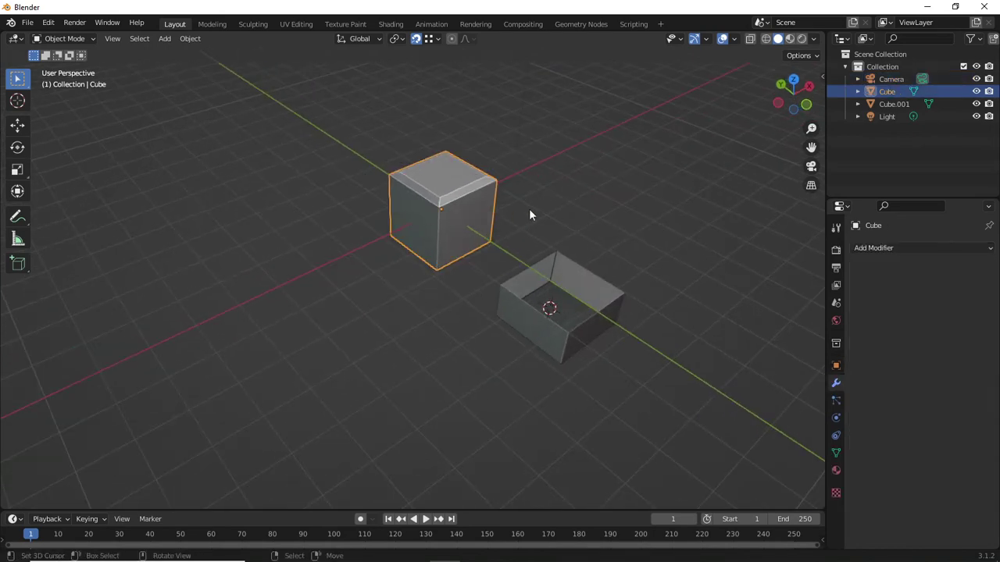
key(alt+a)
click(444, 212)
key(grave)
click(526, 250)
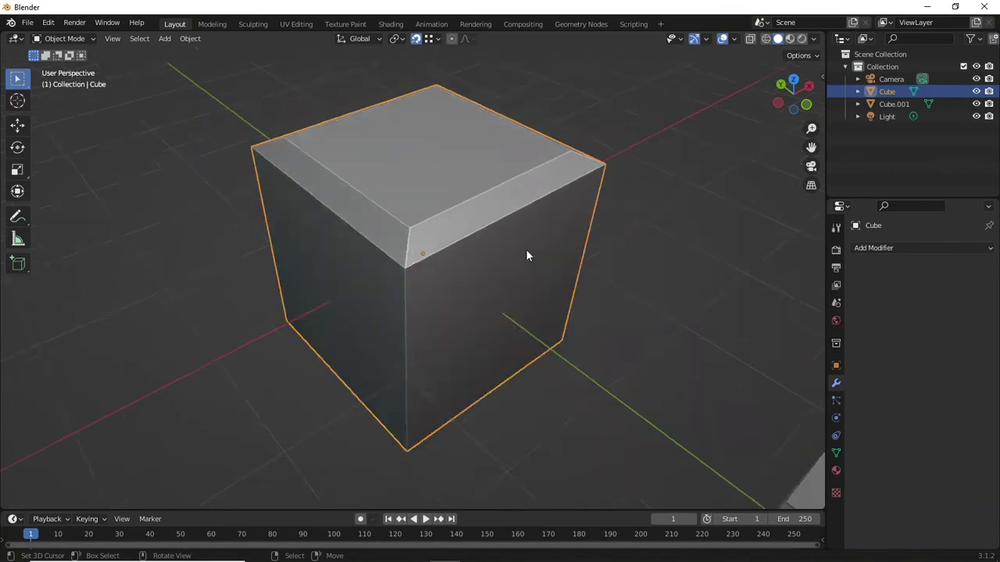
scroll(507, 242, down, 4)
middle_drag(383, 265, 487, 216)
click(633, 191)
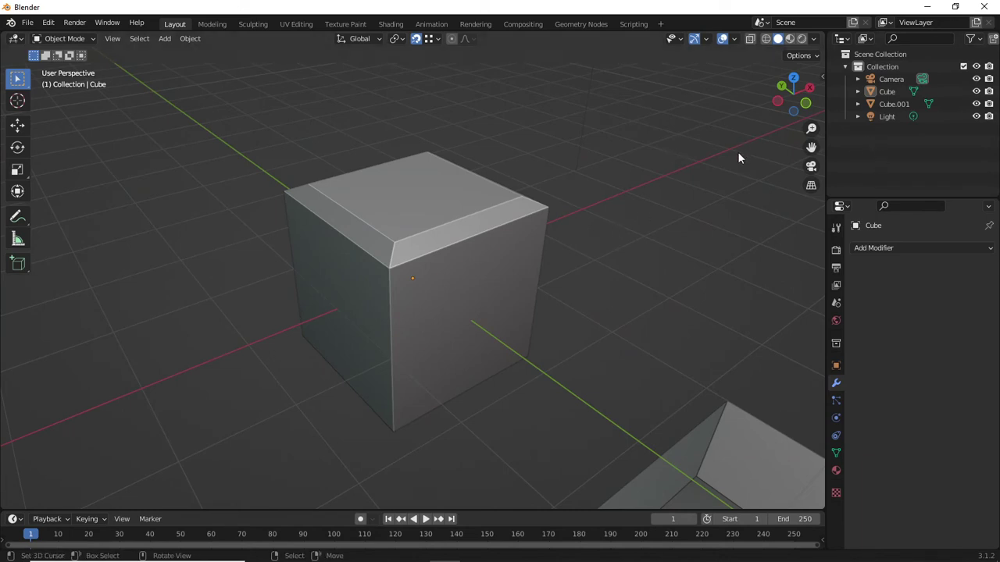
- Select the light and lower it along Z to a height of about 0.86 m
scroll(606, 197, down, 2)
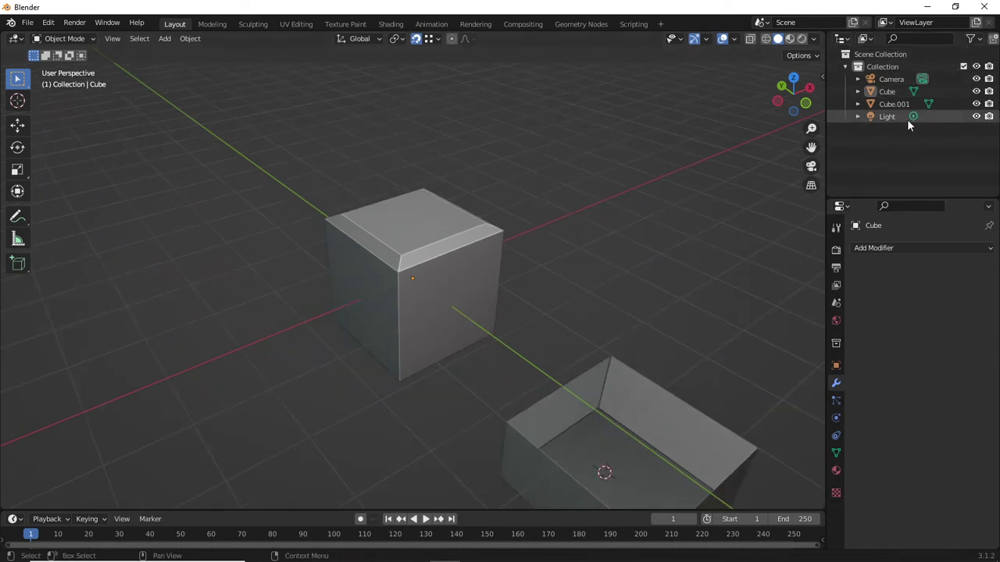
scroll(712, 214, down, 5)
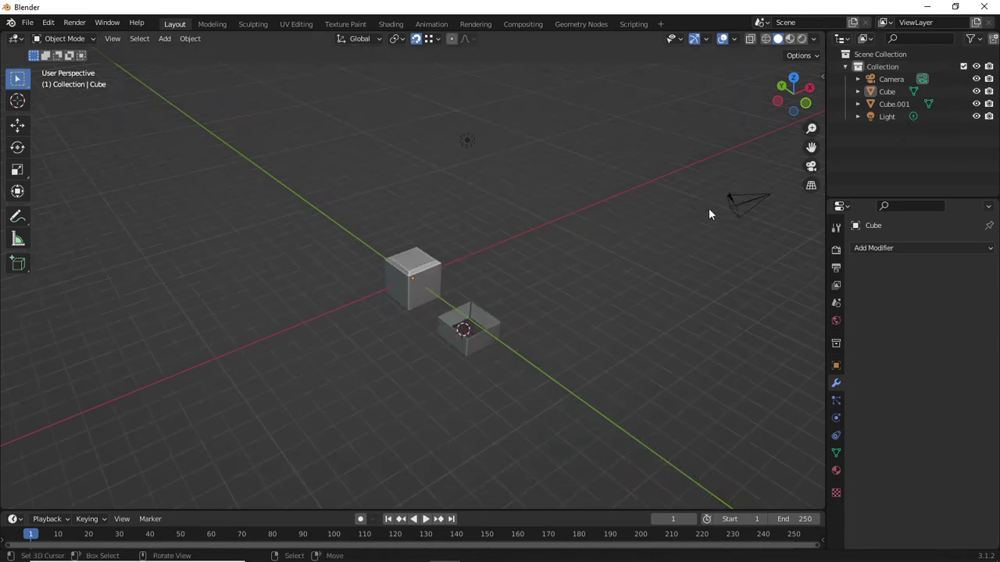
click(484, 148)
scroll(568, 151, up, 4)
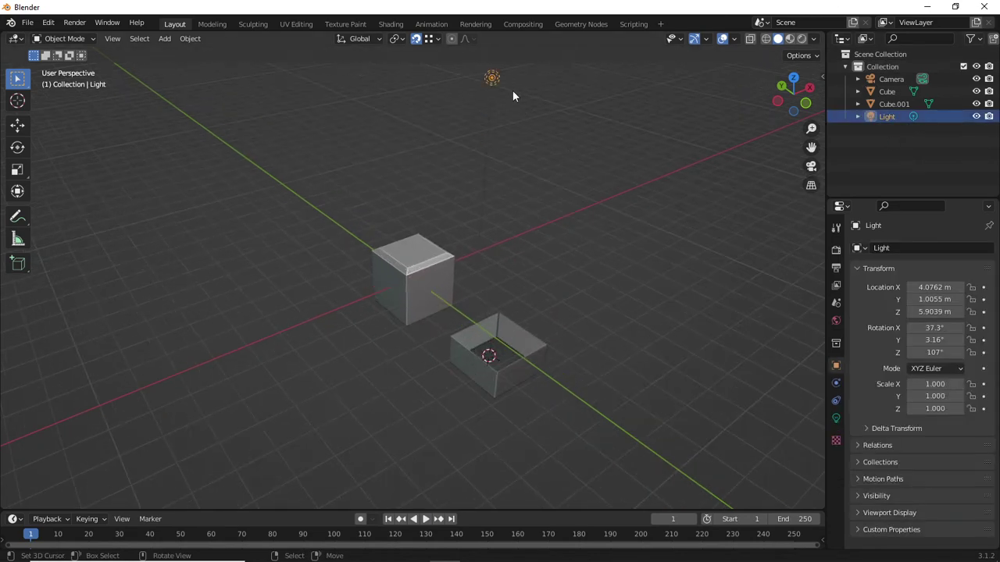
key(g)
key(z)
click(518, 216)
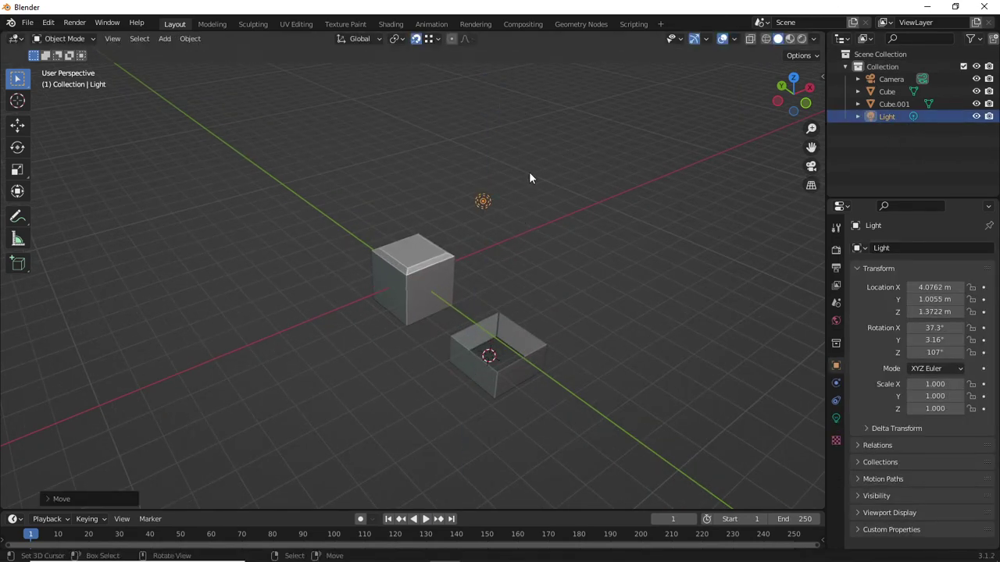
scroll(578, 186, up, 1)
key(g)
key(z)
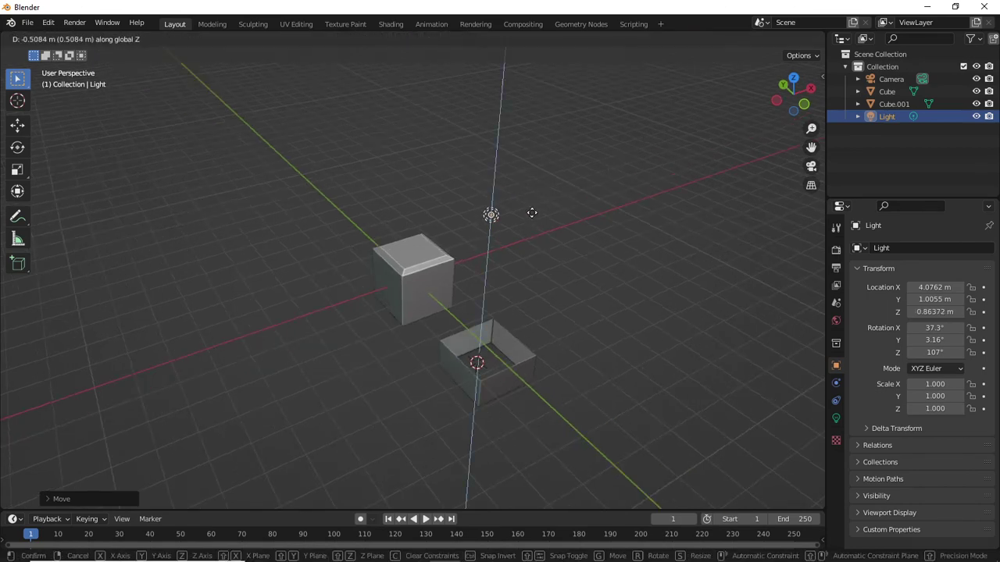
click(531, 211)
- Move the light along Y to about -1.97 m
scroll(515, 186, up, 1)
middle_drag(516, 186, 544, 185)
key(g)
key(y)
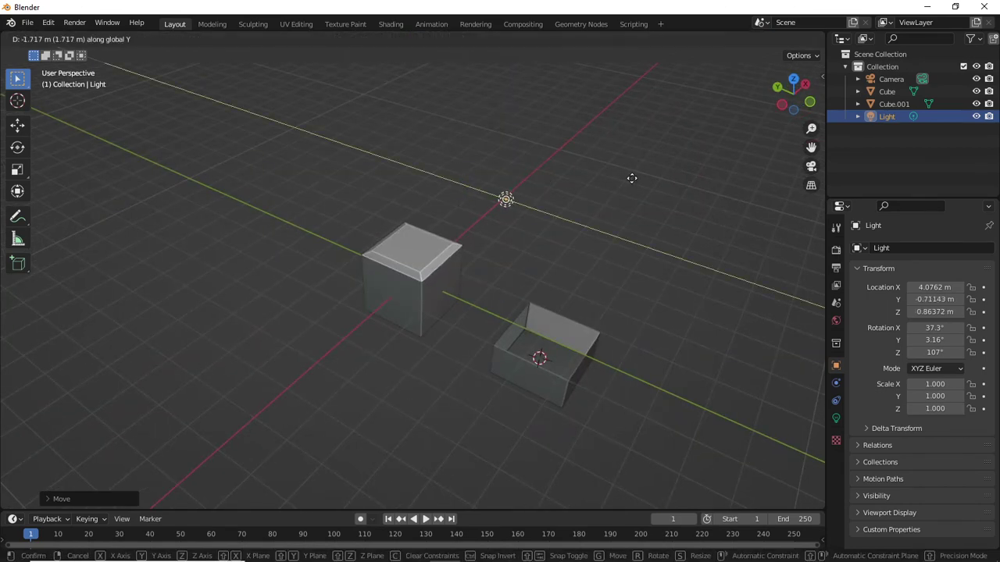
click(636, 190)
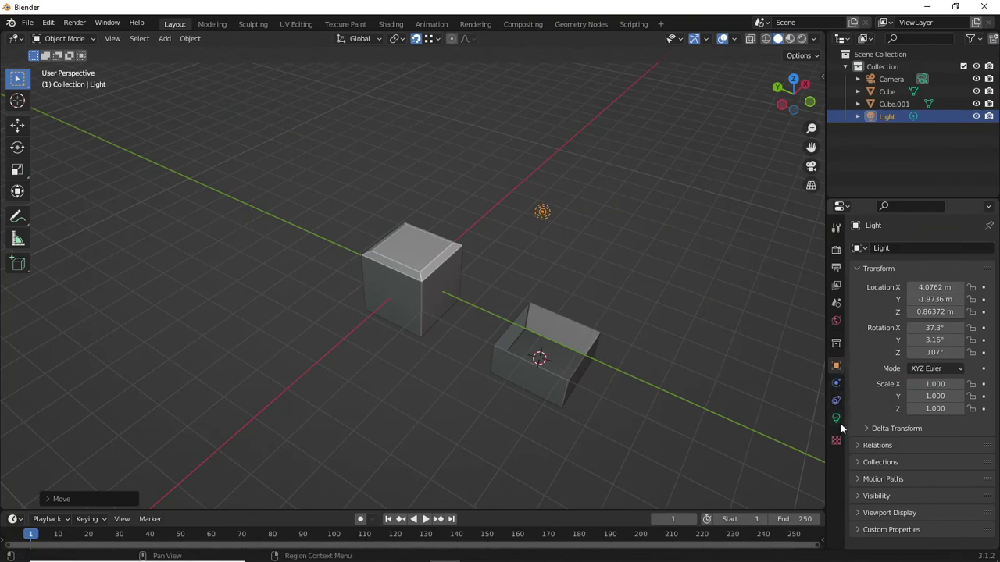
- Select the open box and add a Mirror modifier to it
click(568, 360)
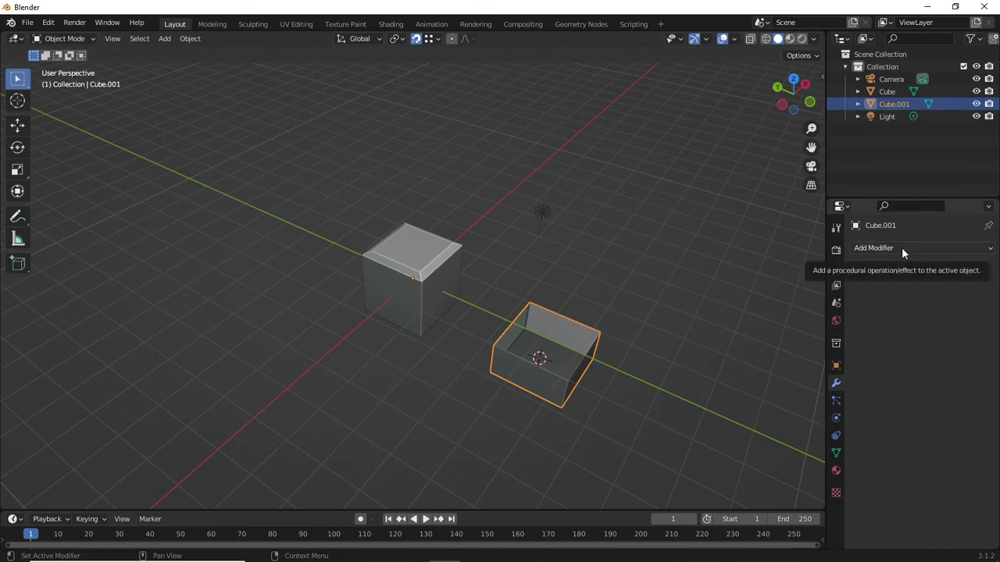
click(836, 365)
click(837, 384)
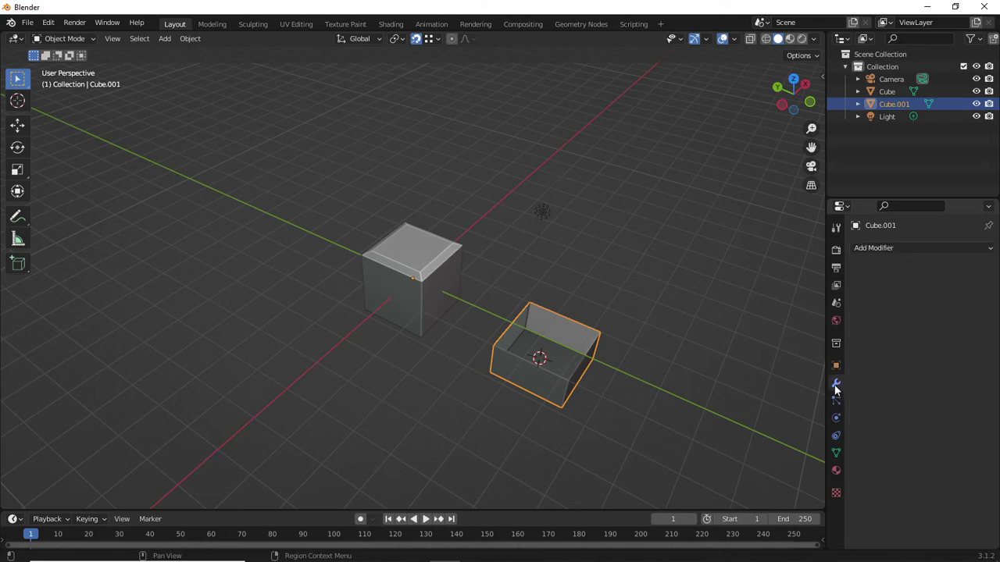
click(912, 248)
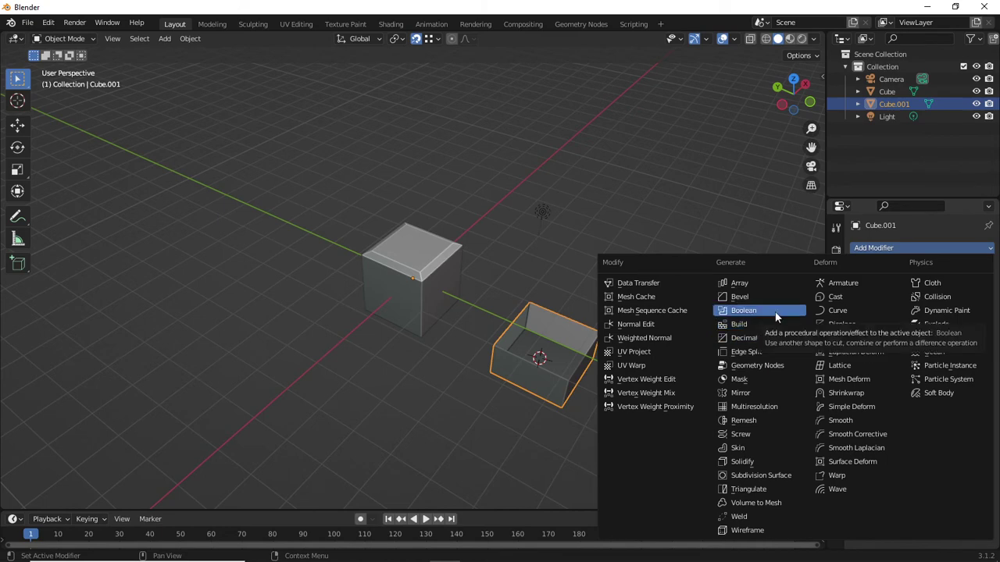
click(762, 392)
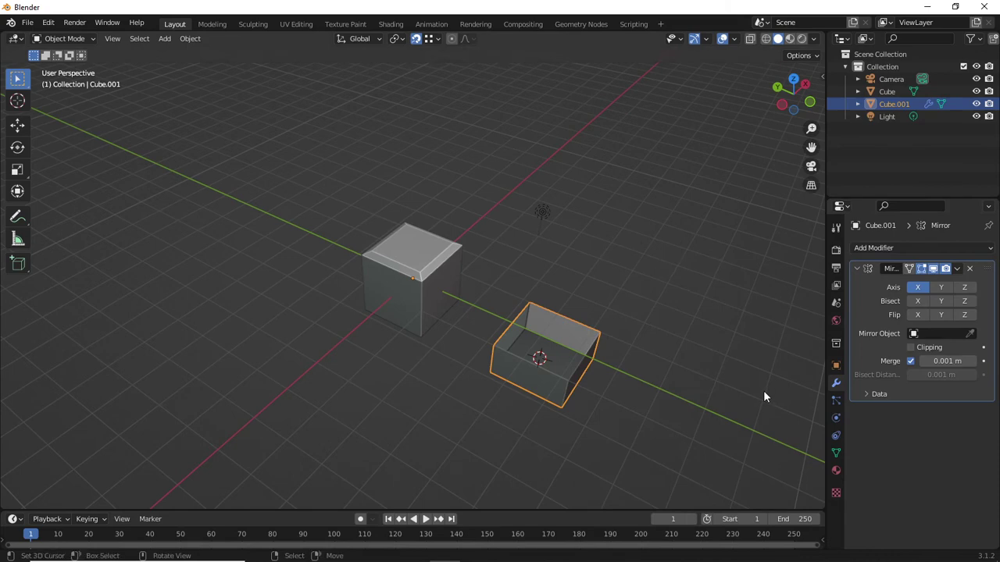
- Set the box's Mirror modifier to the Z axis only and enable Clipping
click(966, 290)
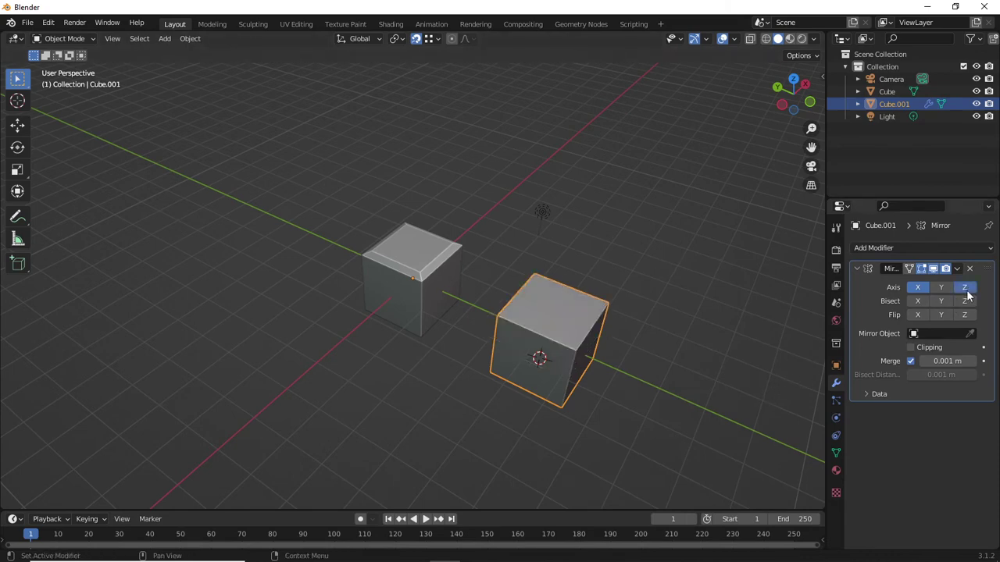
click(918, 288)
middle_drag(654, 384, 631, 282)
scroll(594, 322, up, 3)
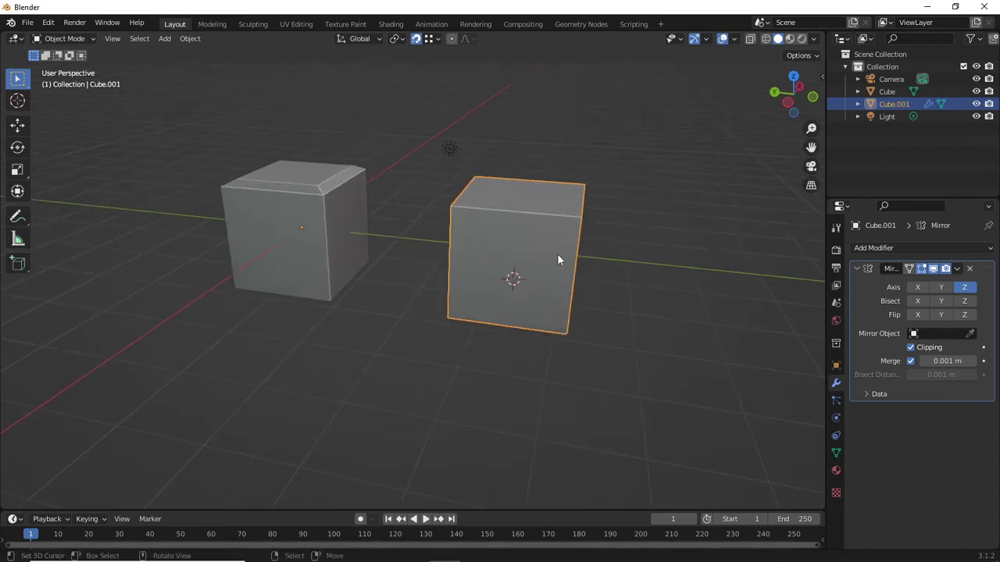
- Try to move the box's front corner vertex on the mirror plane along Z with Clipping enabled
key(Tab)
middle_drag(574, 261, 544, 280)
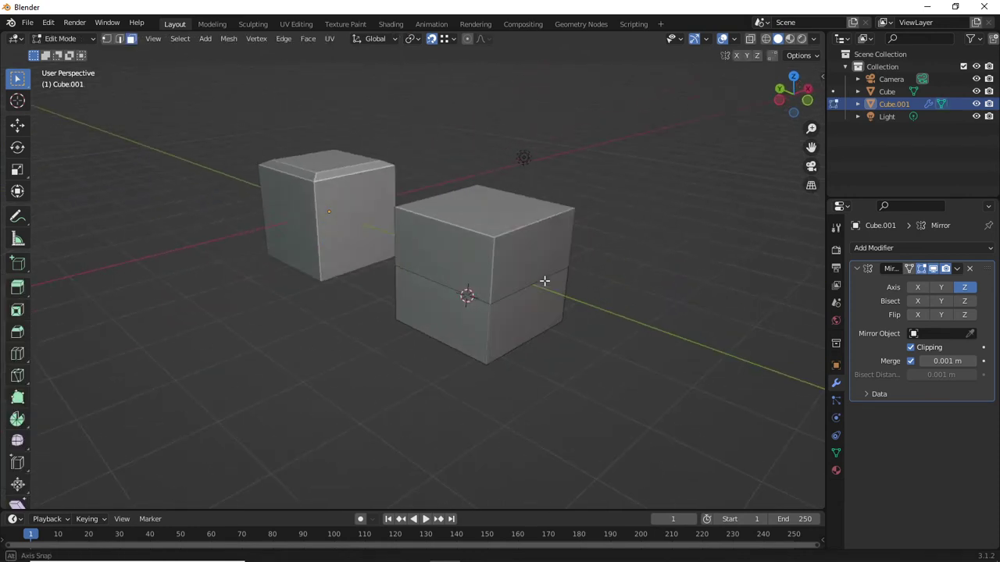
click(107, 39)
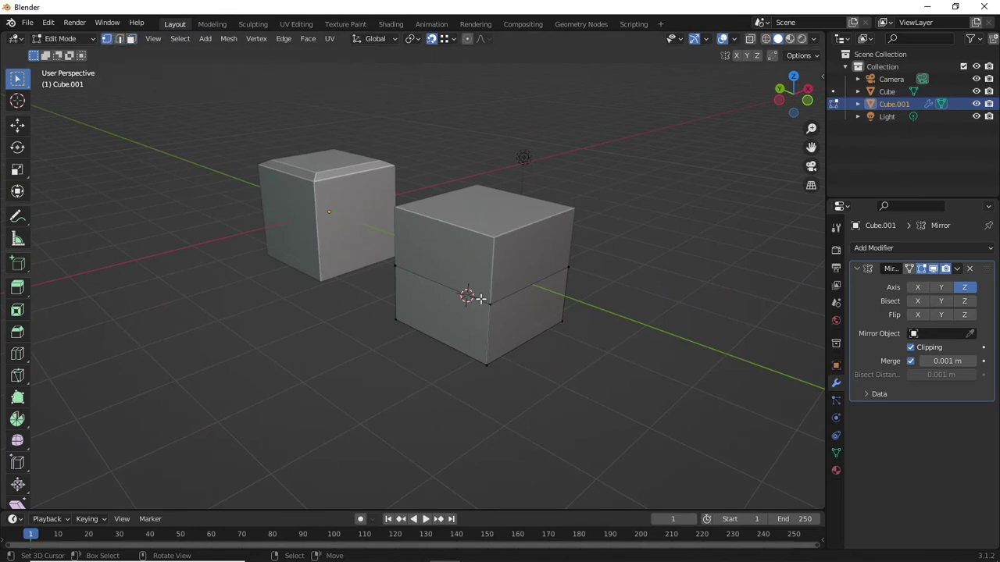
key(g)
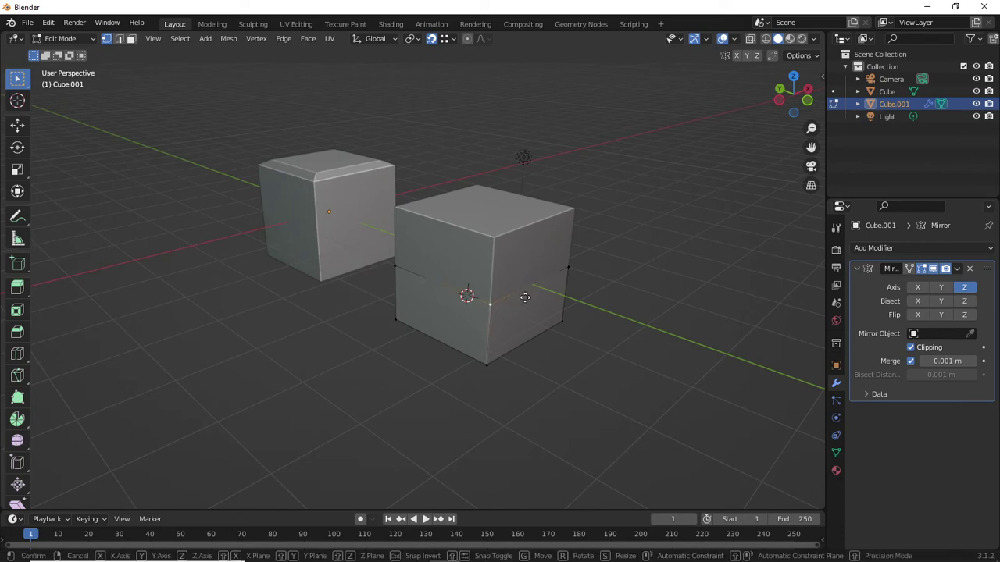
key(z)
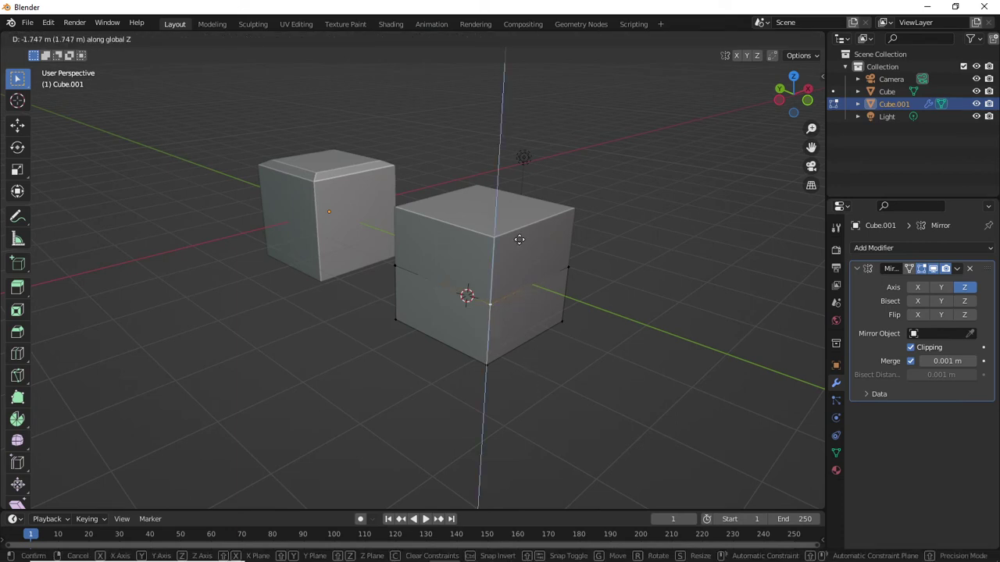
key(Escape)
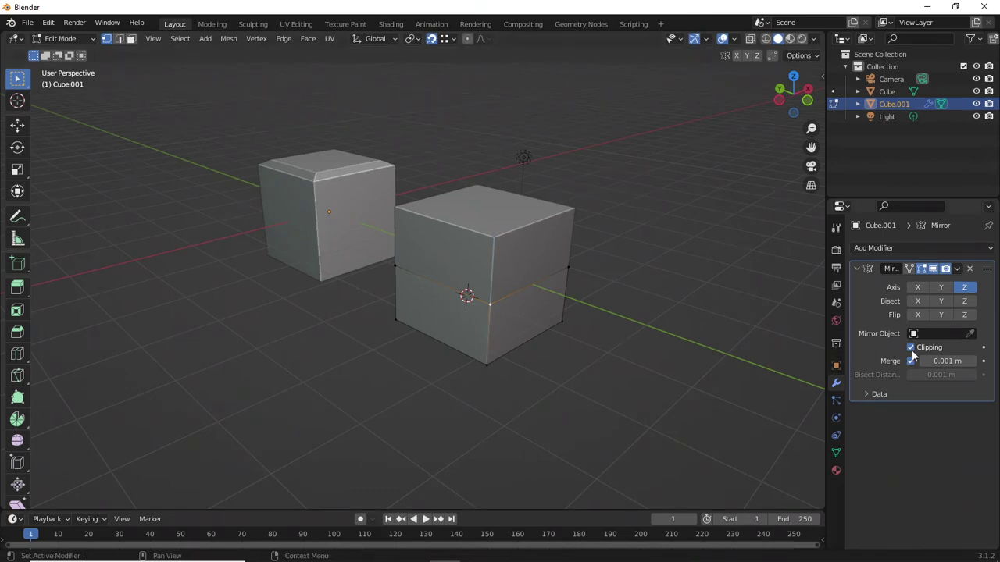
- Try moving the same mirror-plane vertex along Z with Clipping disabled
key(ctrl+z)
key(g)
key(z)
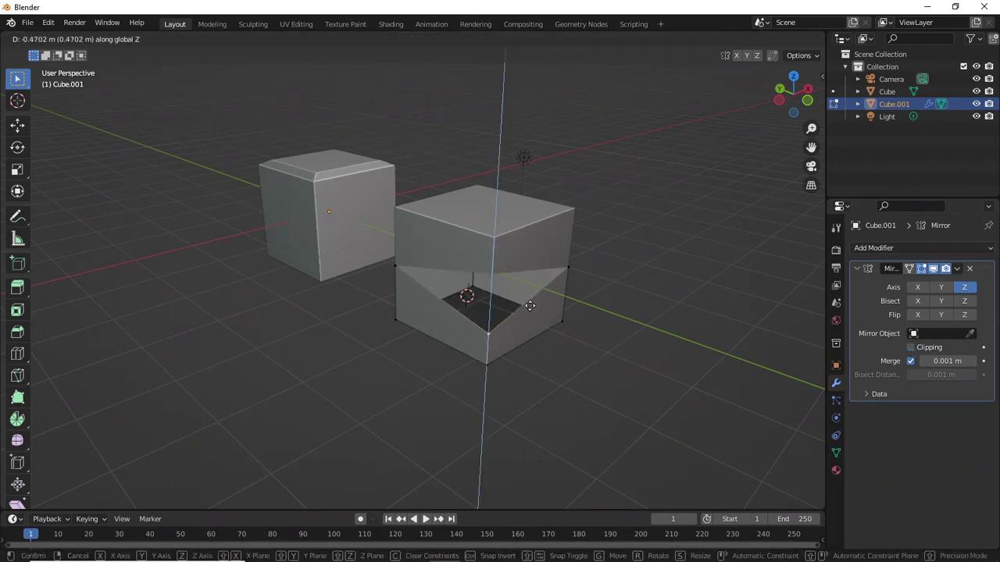
key(Escape)
- Extrude the bottom face of the mirrored box by 0.1 m
middle_drag(431, 372, 517, 317)
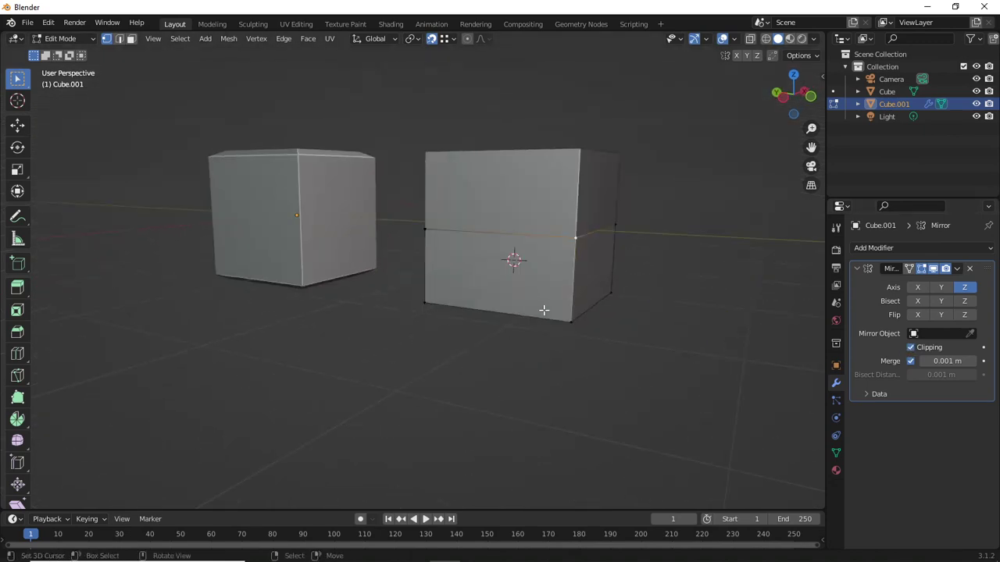
mouse_move(542, 310)
middle_down()
mouse_move(523, 312)
mouse_move(534, 336)
mouse_move(536, 313)
middle_up()
click(131, 38)
middle_drag(484, 285, 536, 270)
click(533, 263)
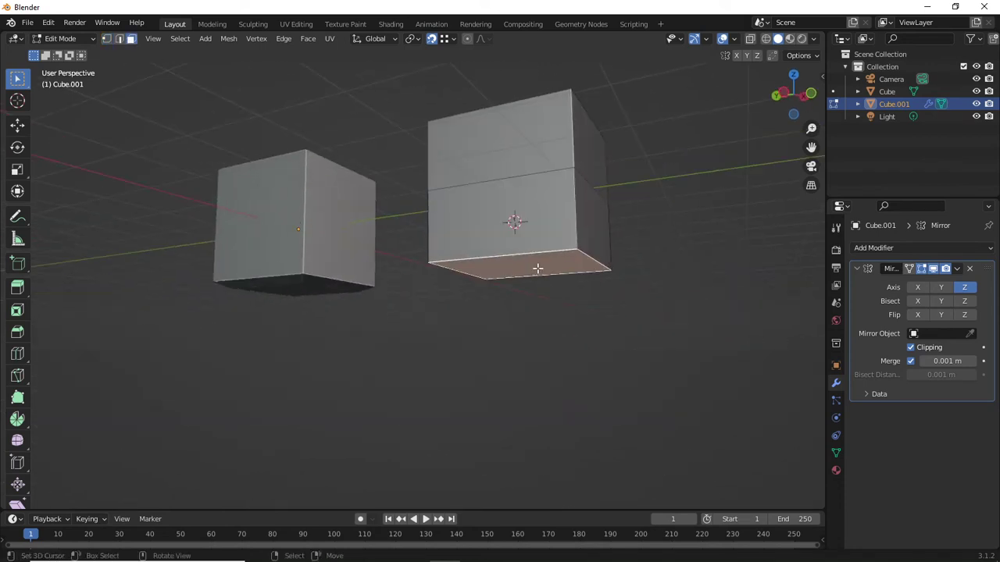
text(e0.1)
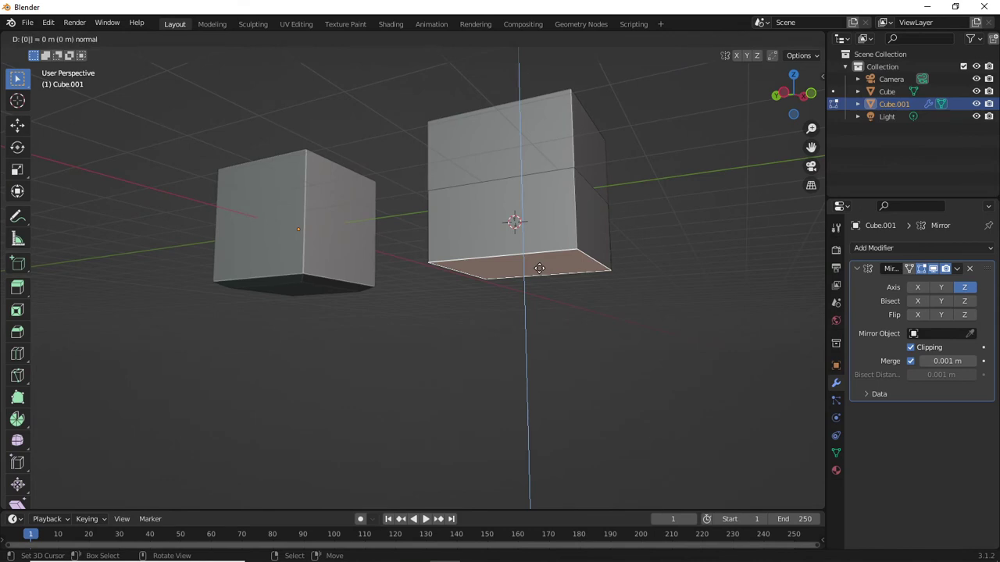
key(Return)
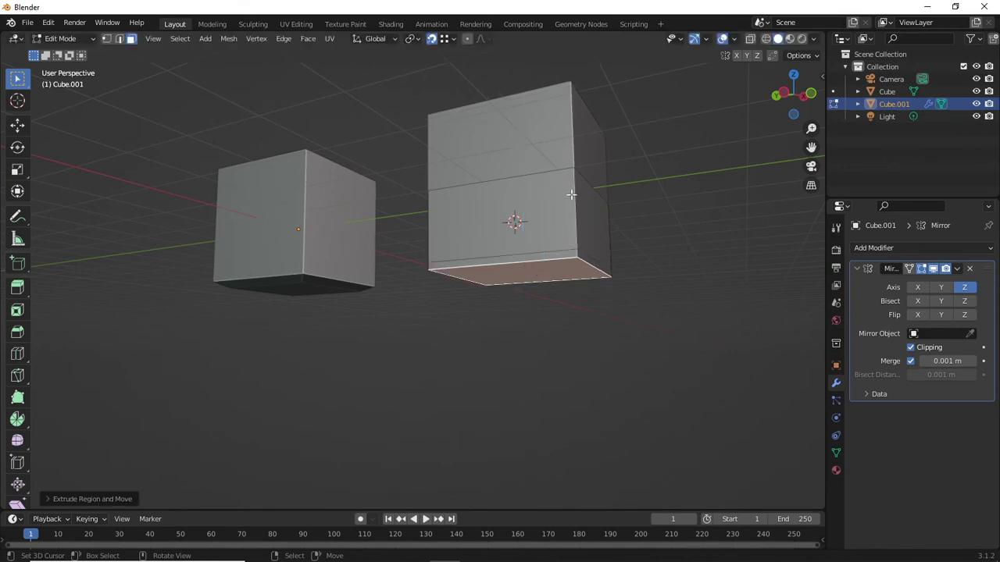
- Scale the extruded bottom face to 0.8 and return to Object Mode
text(s0.8)
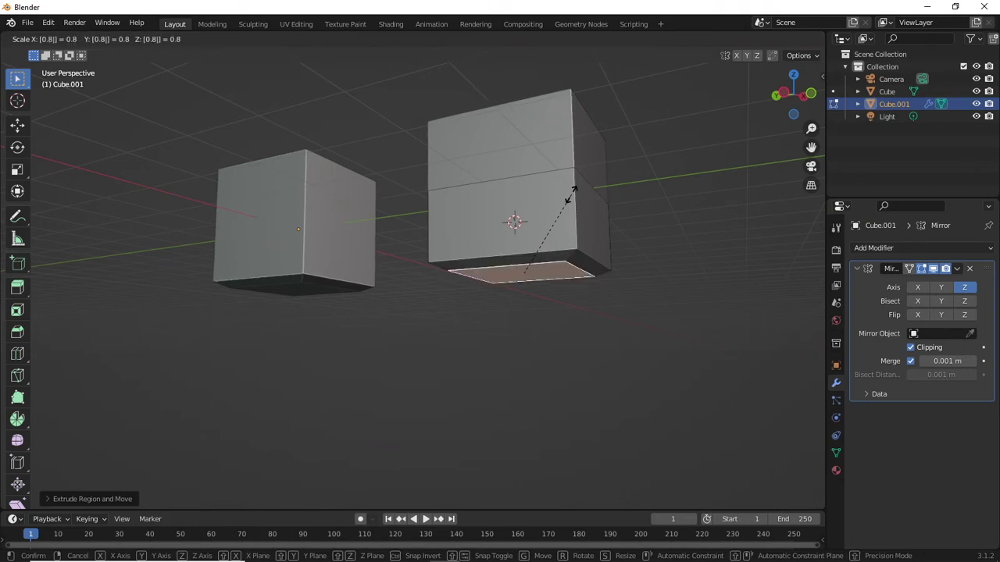
key(Return)
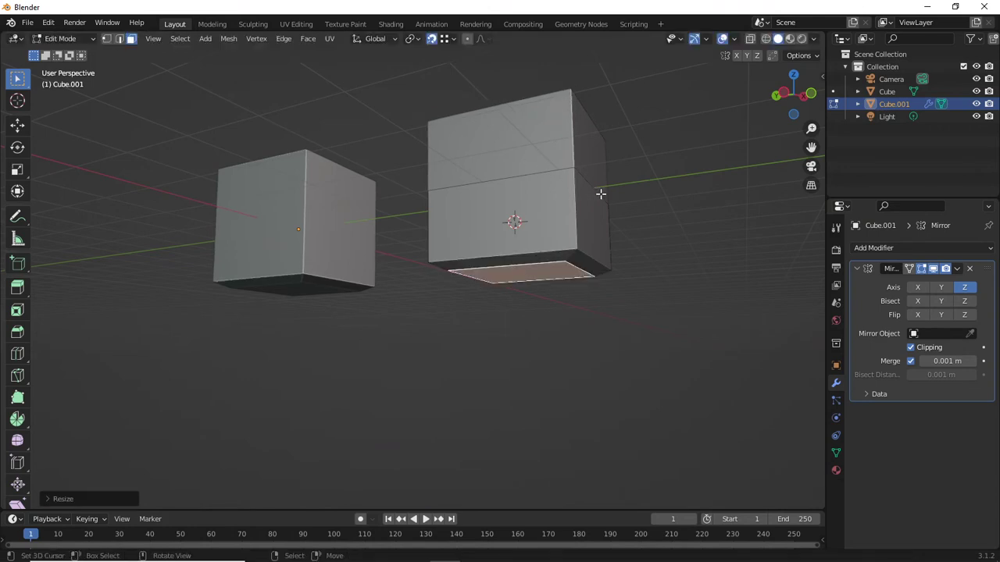
middle_drag(617, 196, 539, 213)
key(Tab)
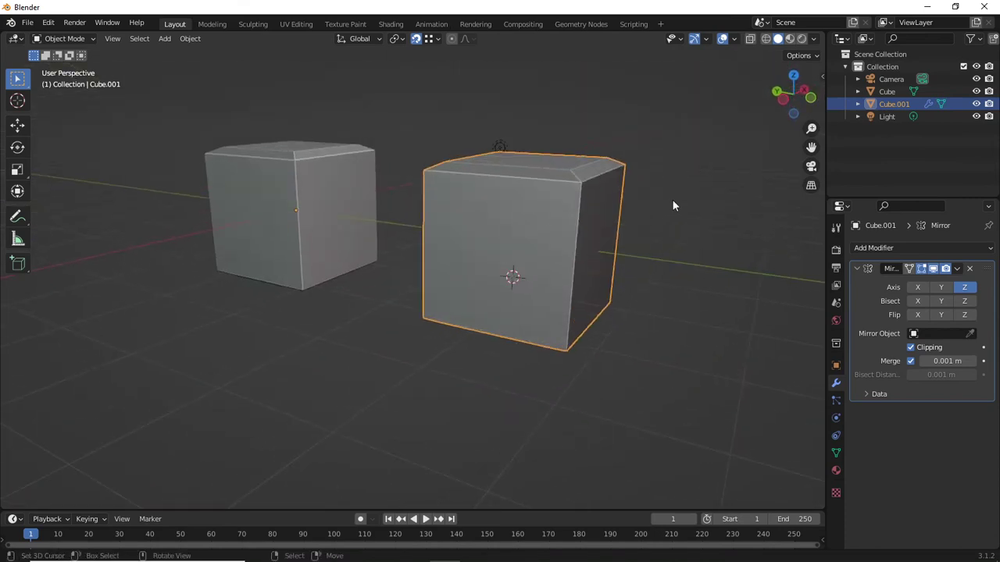
- Compare the mirrored box with the original cube from above and below, examining the tapered ends of both
click(672, 200)
click(593, 225)
middle_drag(491, 257, 504, 245)
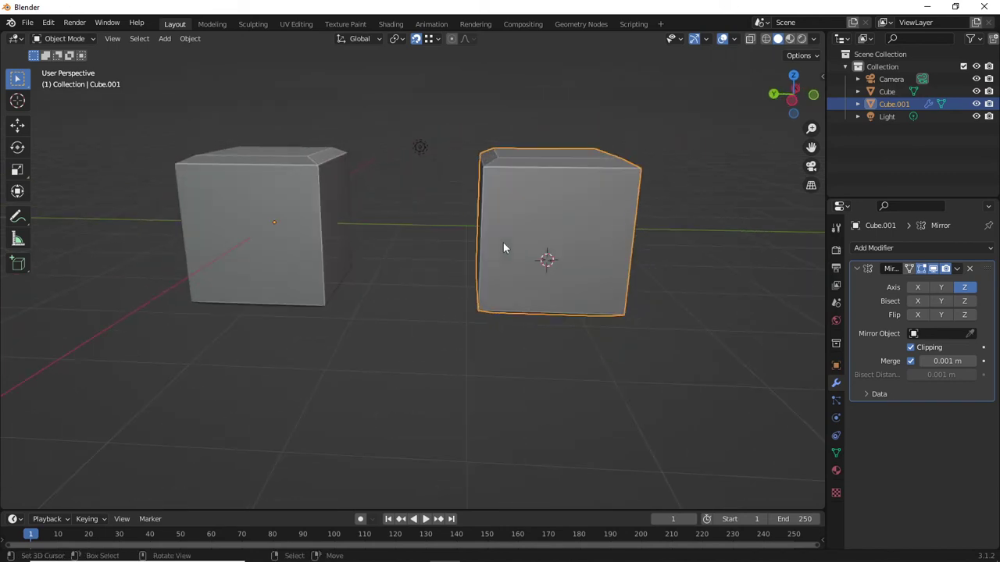
click(316, 243)
middle_drag(316, 242, 486, 221)
scroll(484, 250, up, 5)
click(597, 266)
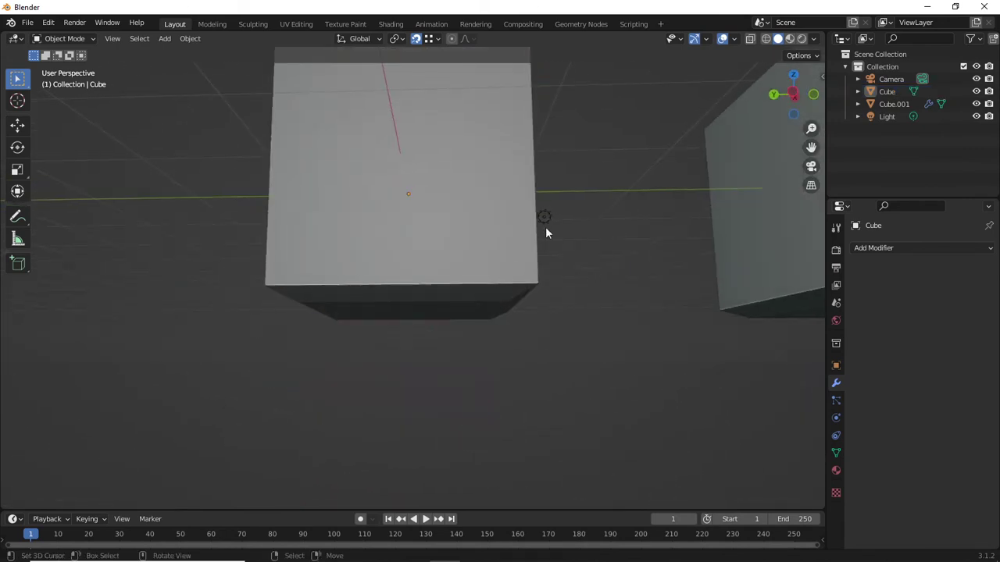
middle_drag(624, 274, 585, 276)
scroll(588, 301, down, 5)
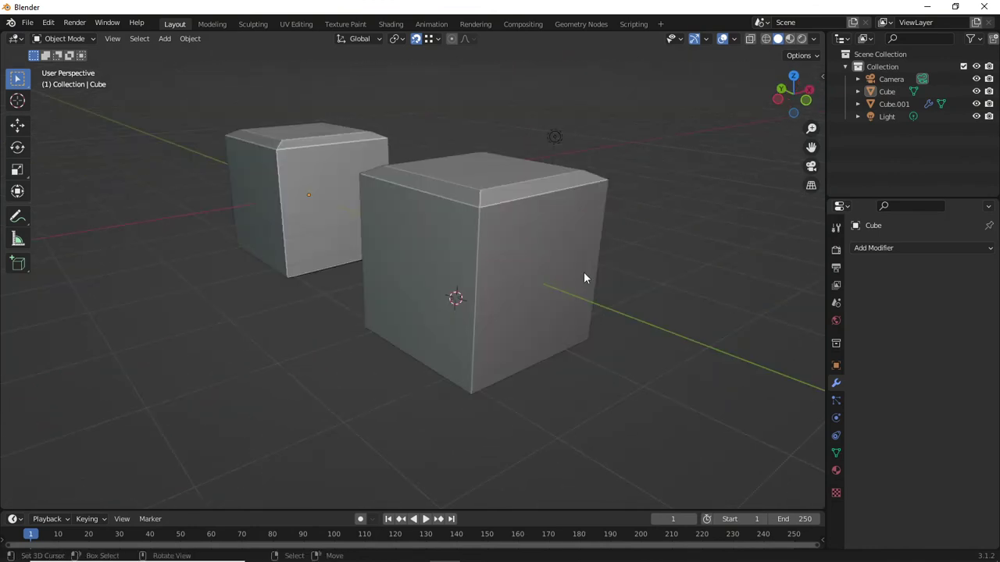
middle_drag(474, 277, 485, 300)
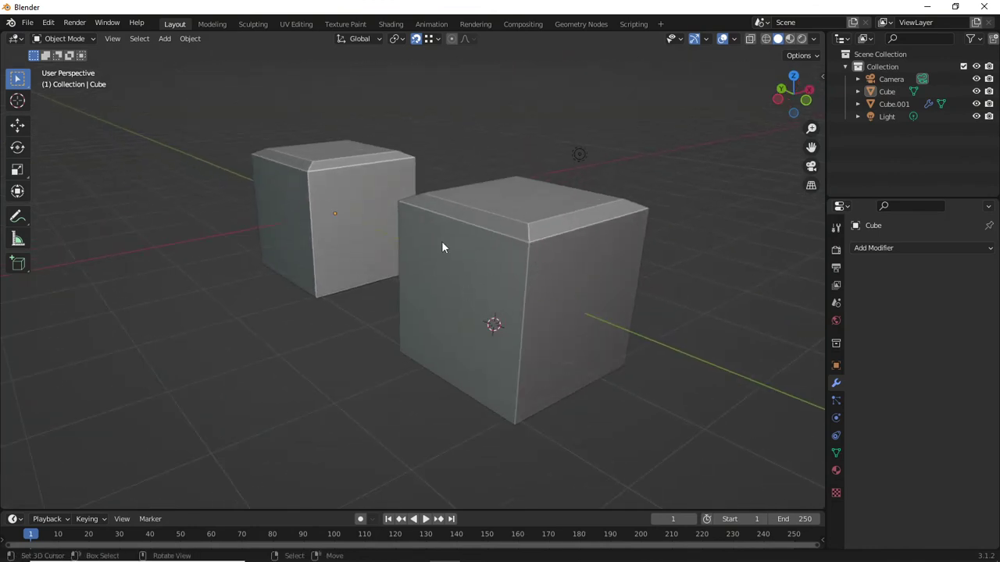
middle_drag(442, 243, 610, 272)
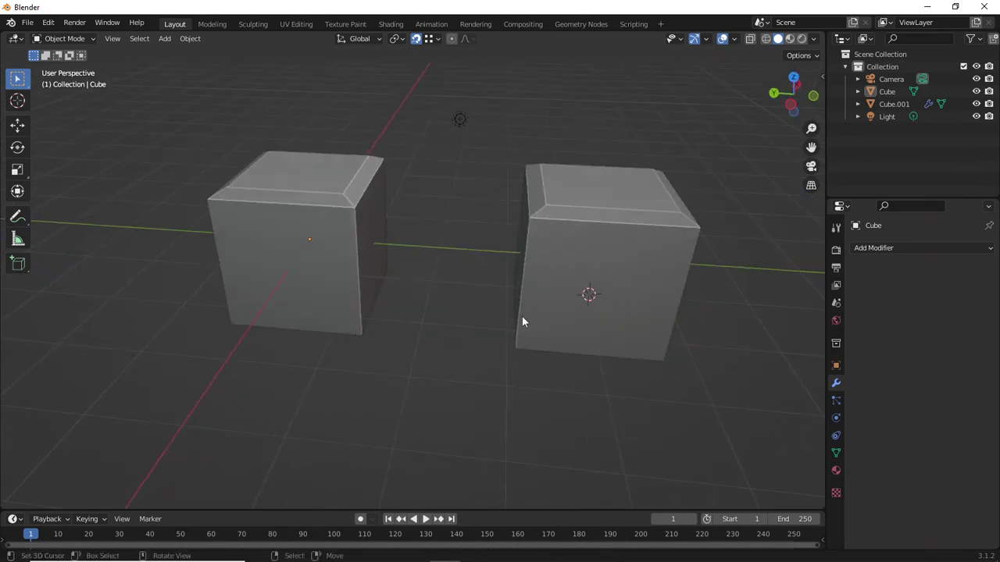
- Enter Edit Mode on the original cube without a modifier and select its front face
click(335, 255)
middle_drag(408, 279, 357, 252)
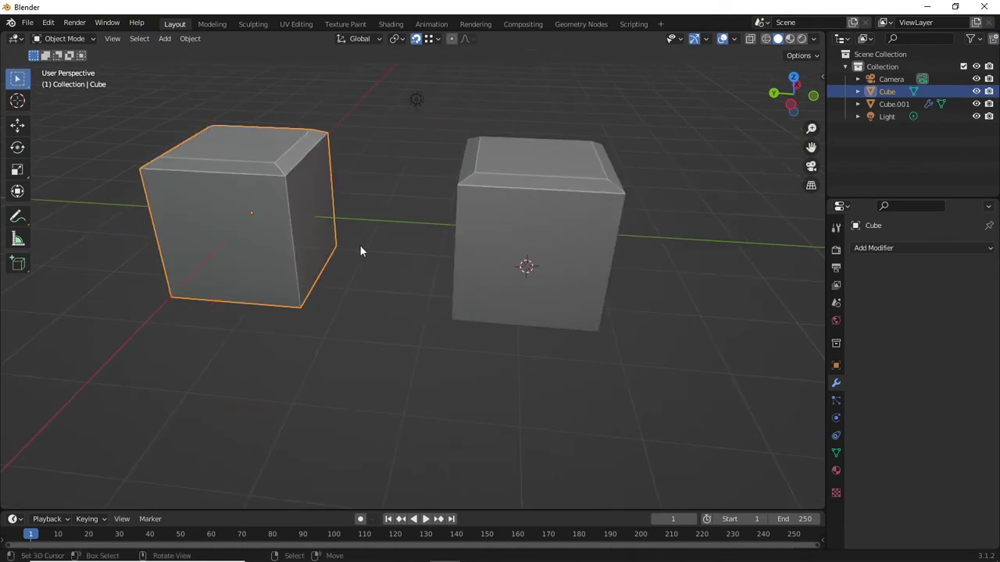
middle_drag(469, 277, 424, 237)
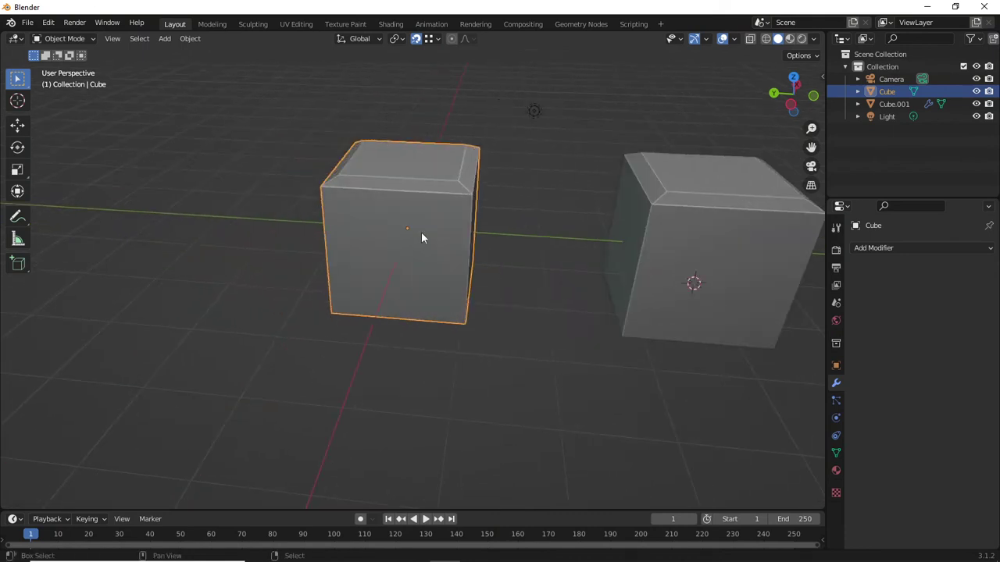
key(Tab)
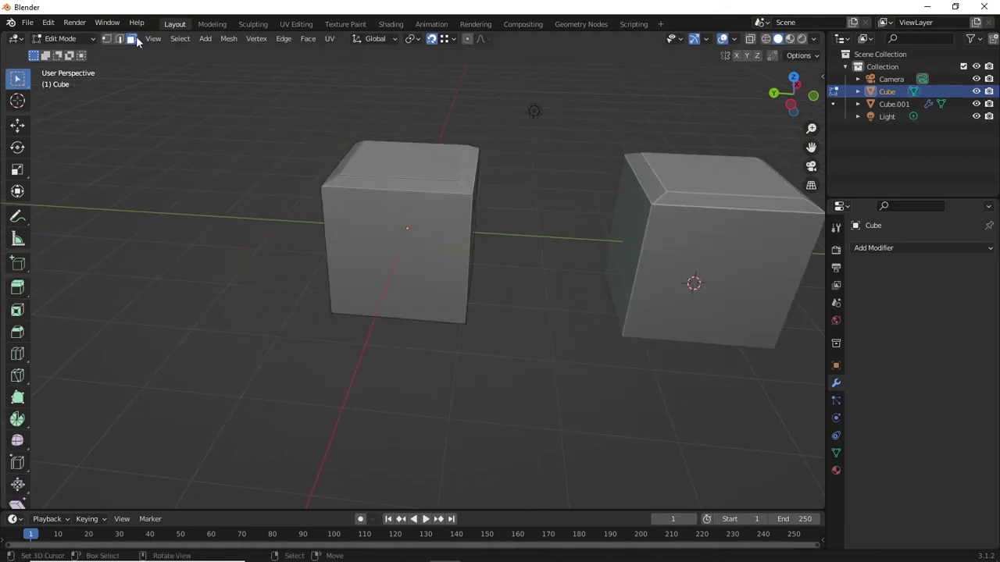
click(454, 252)
middle_drag(451, 250, 478, 207)
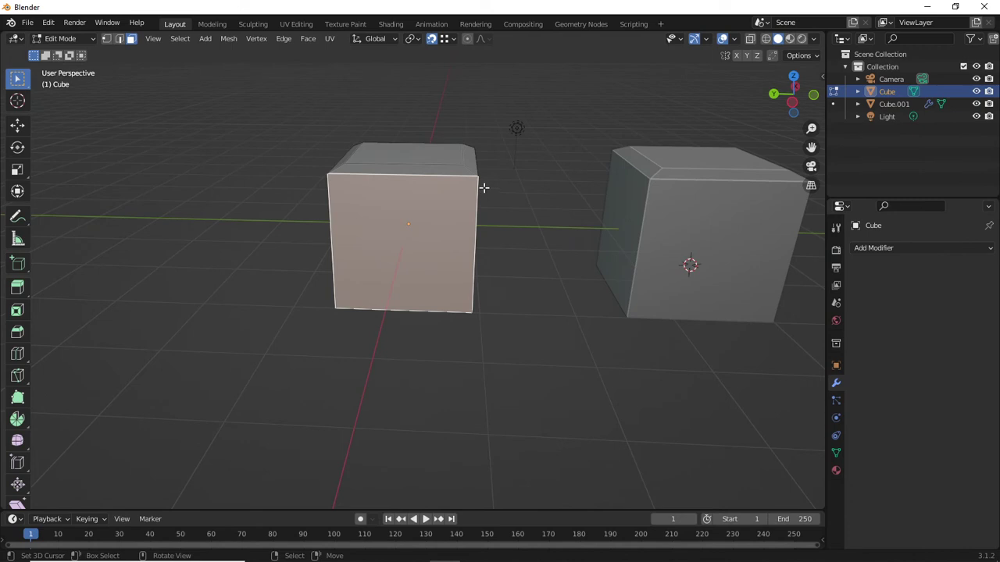
- Inset the selected front face of the cube with a thickness of 0.2 m
key(i)
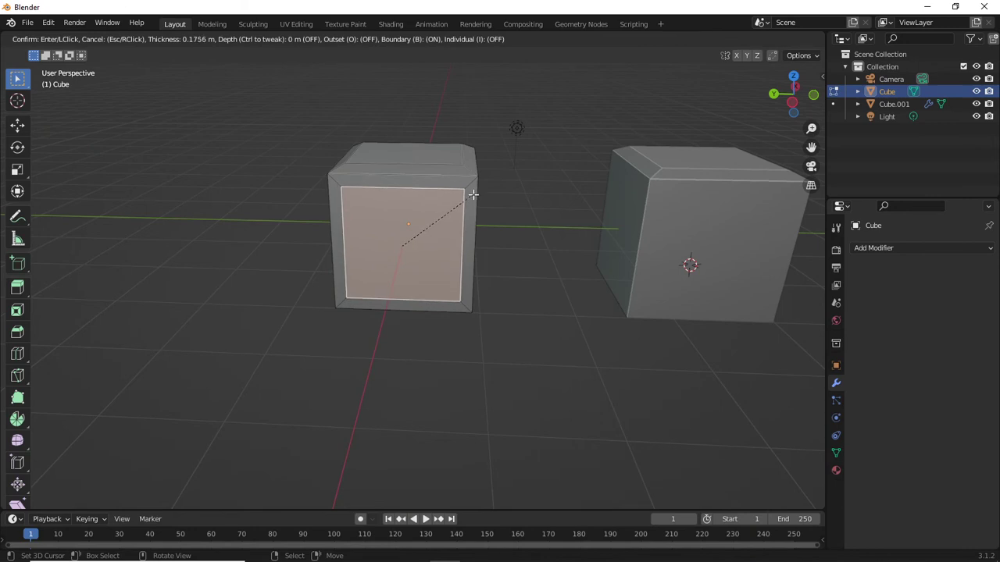
text(0.7)
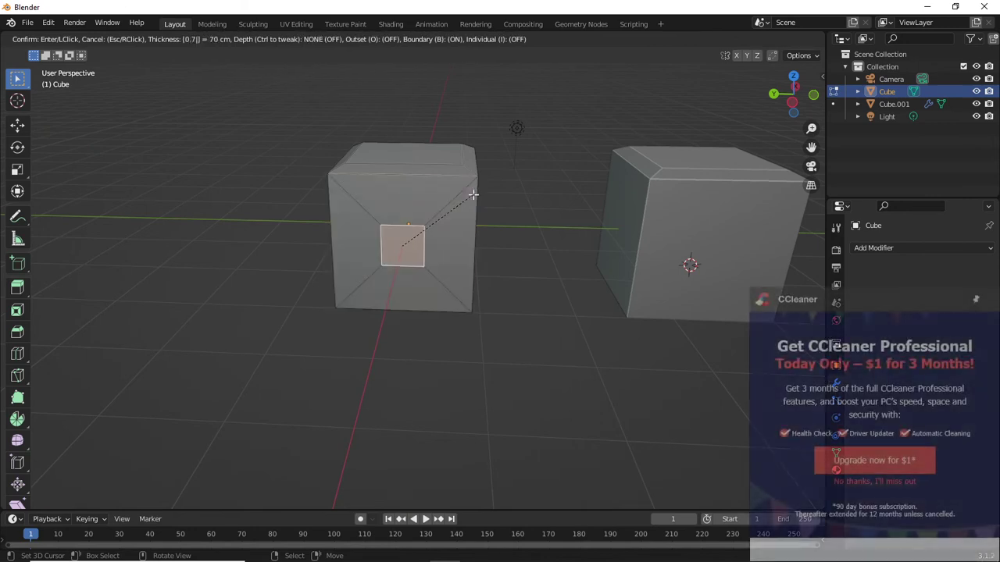
key(BackSpace)
key(BackSpace)
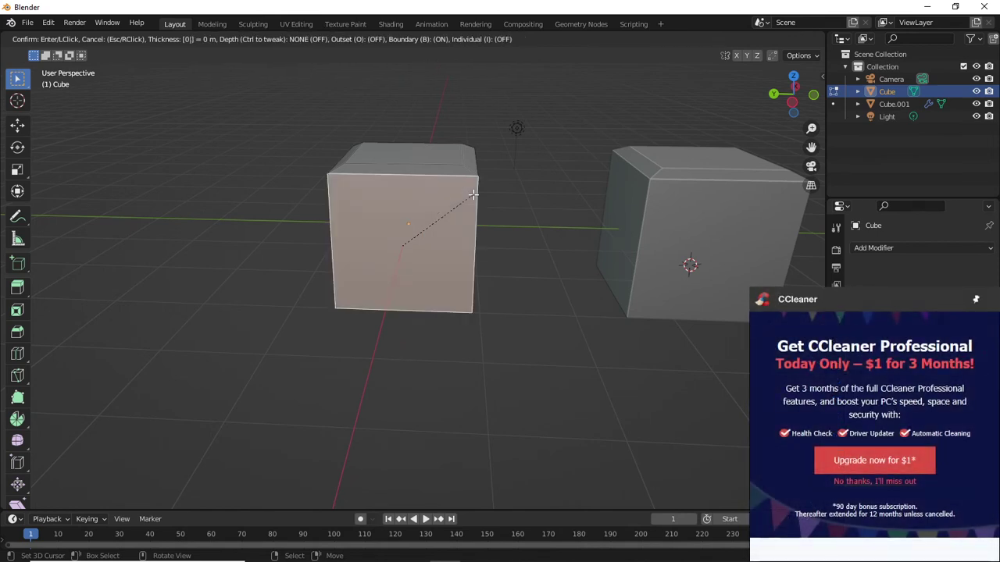
text(0.)
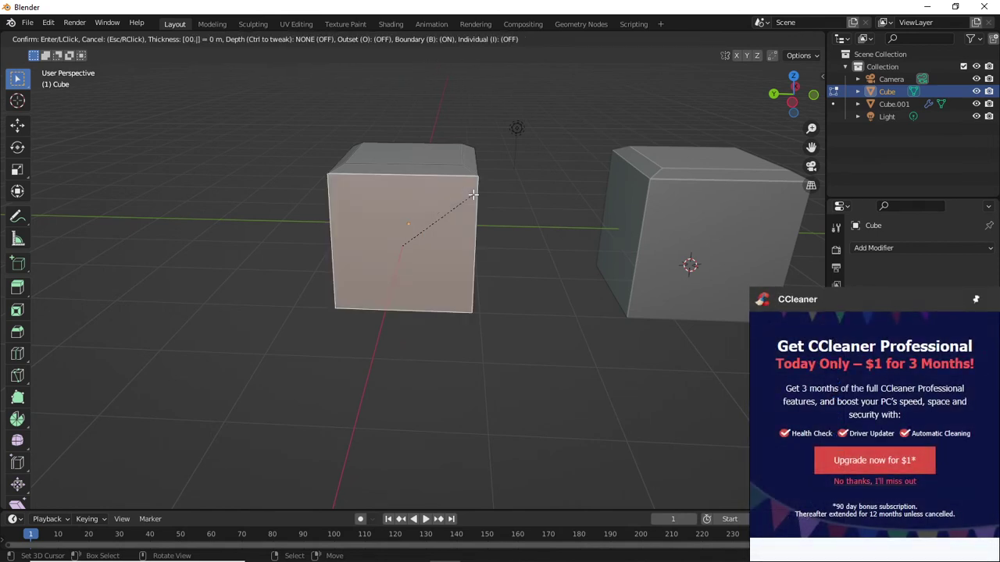
text(8)
key(BackSpace)
key(BackSpace)
key(BackSpace)
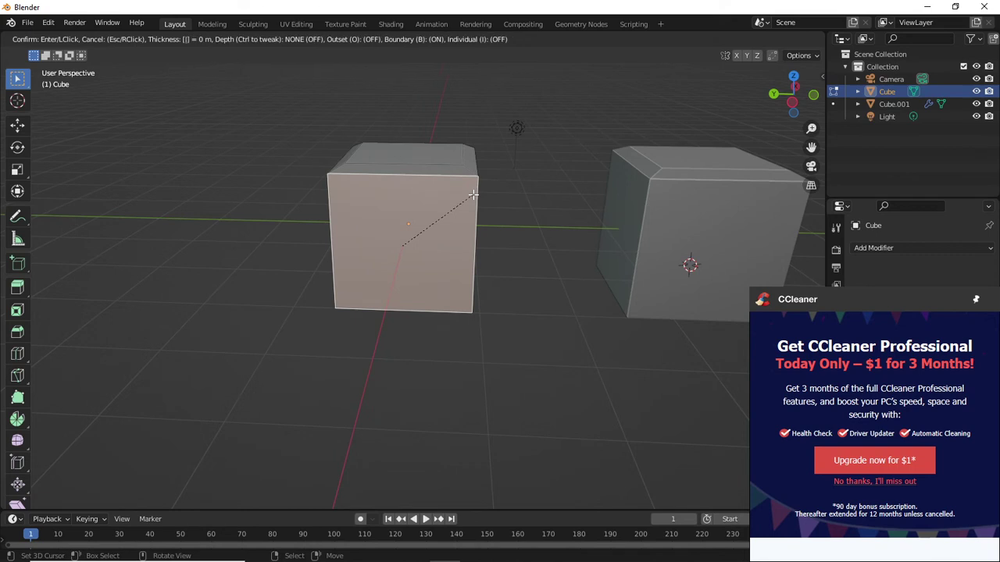
text(.1)
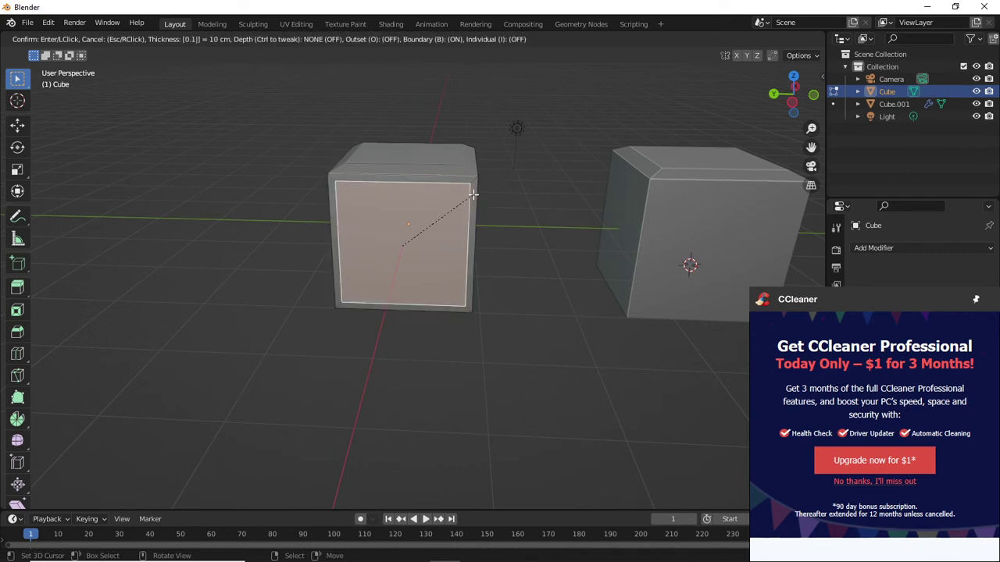
key(BackSpace)
text(0.)
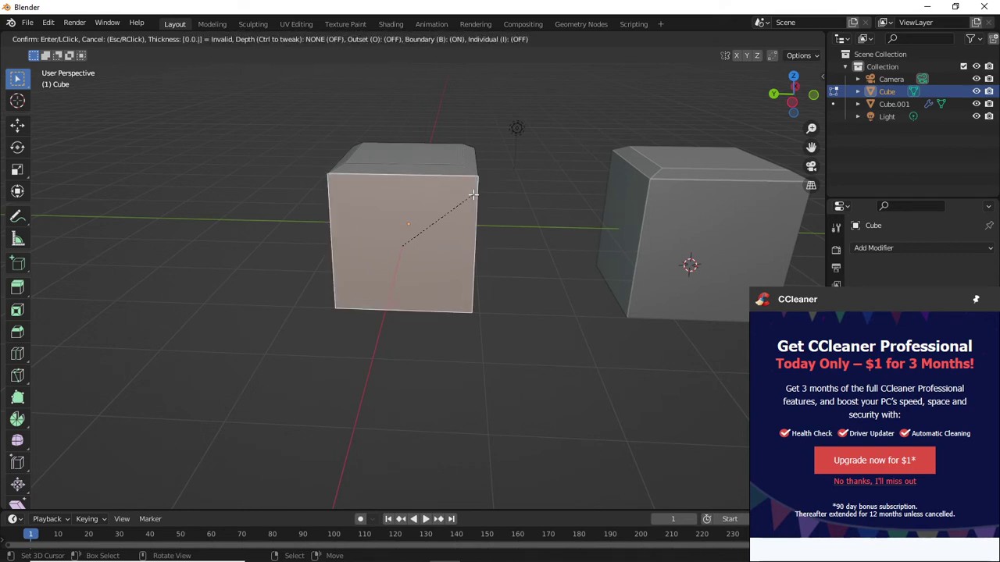
key(BackSpace)
key(BackSpace)
key(BackSpace)
text(.2)
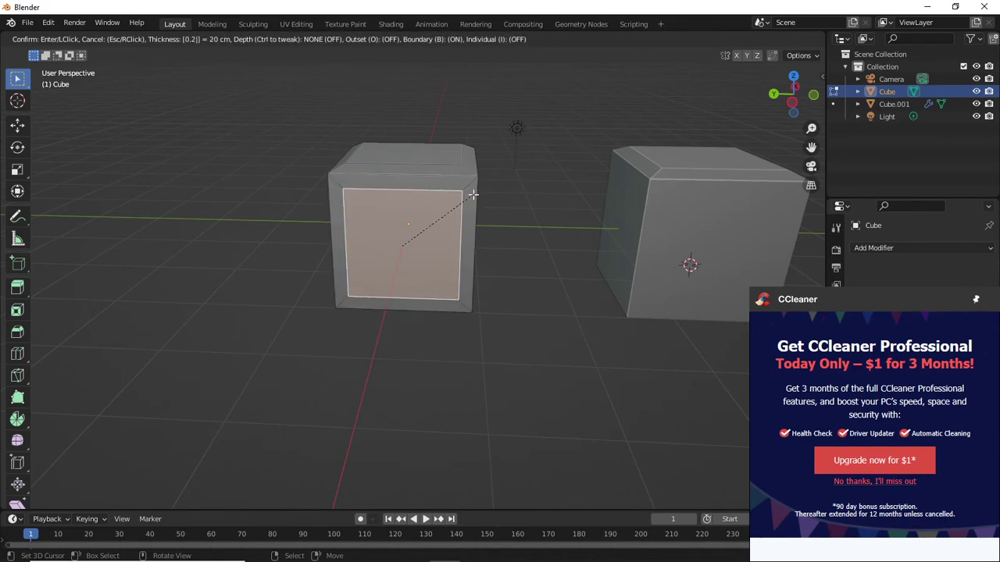
key(Return)
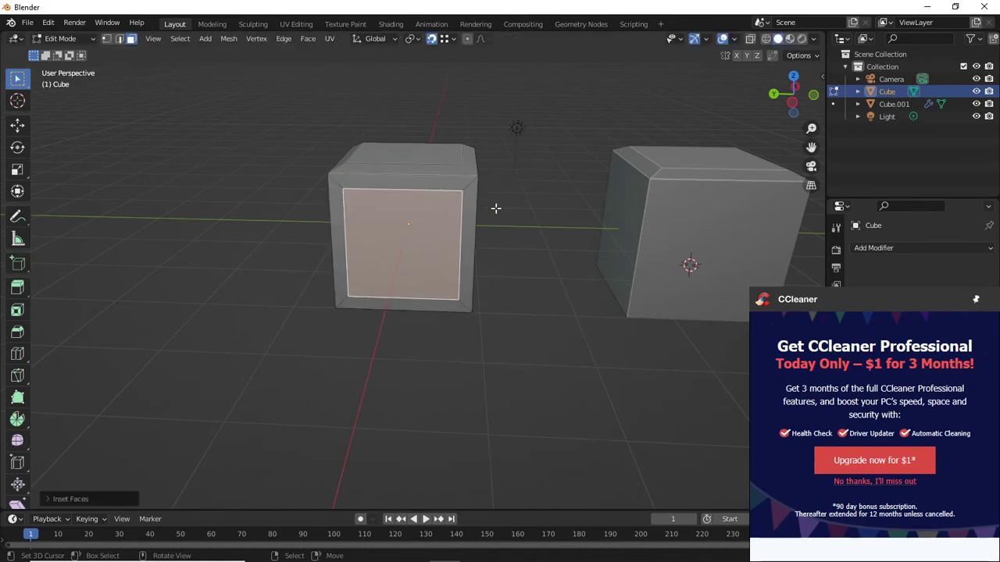
middle_drag(490, 213, 510, 218)
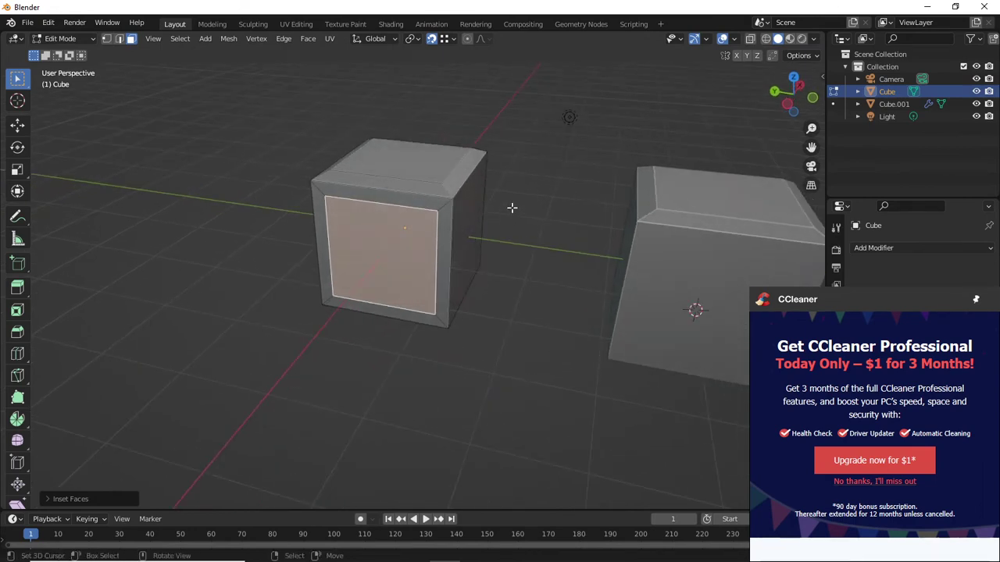
key(e)
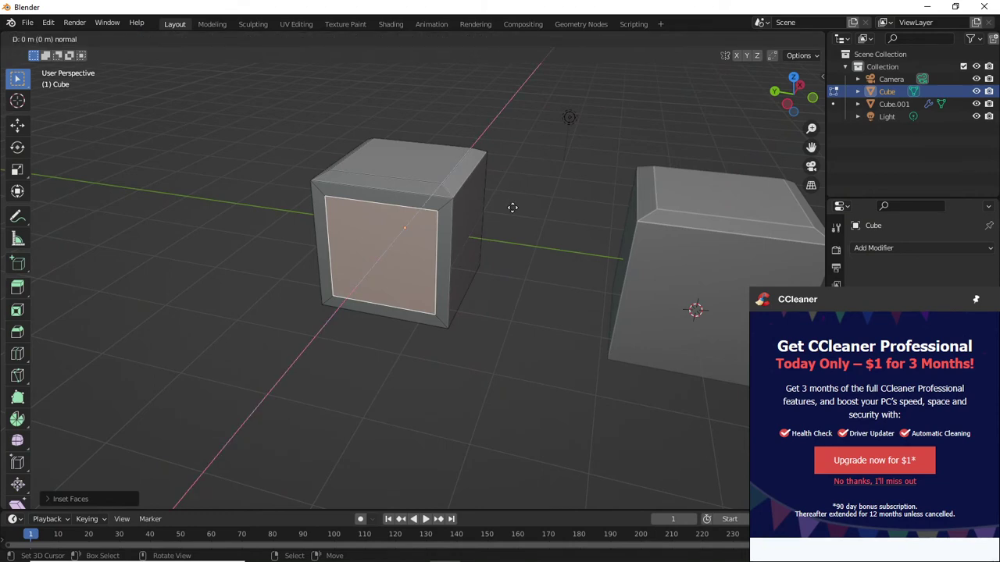
key(1)
key(BackSpace)
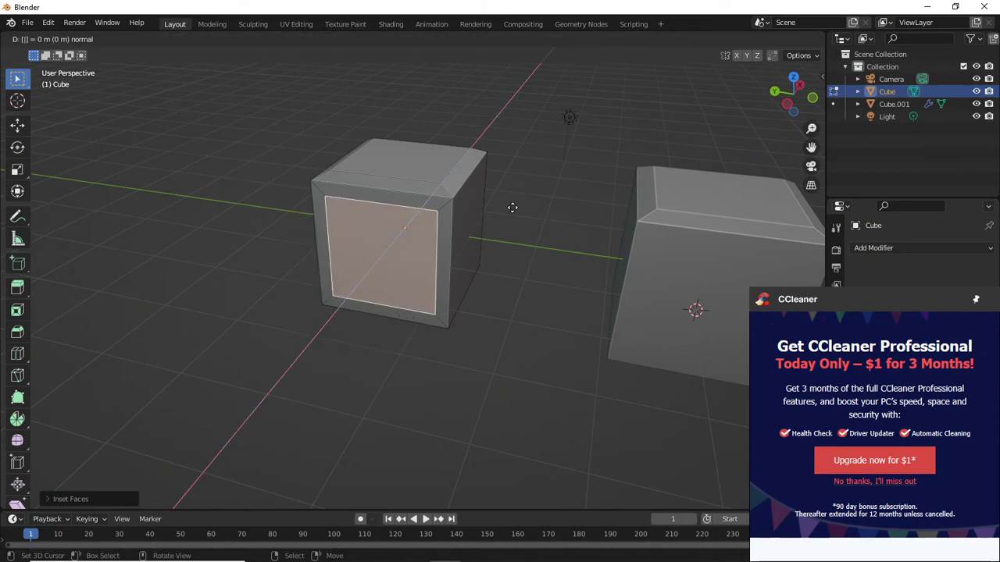
key(1)
key(0)
key(BackSpace)
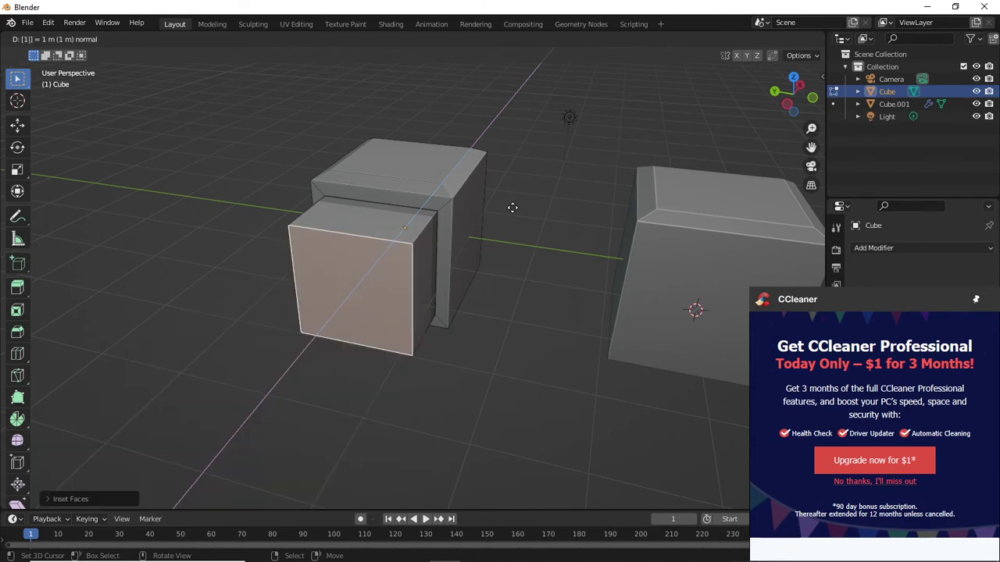
text(5)
key(BackSpace)
text(5)
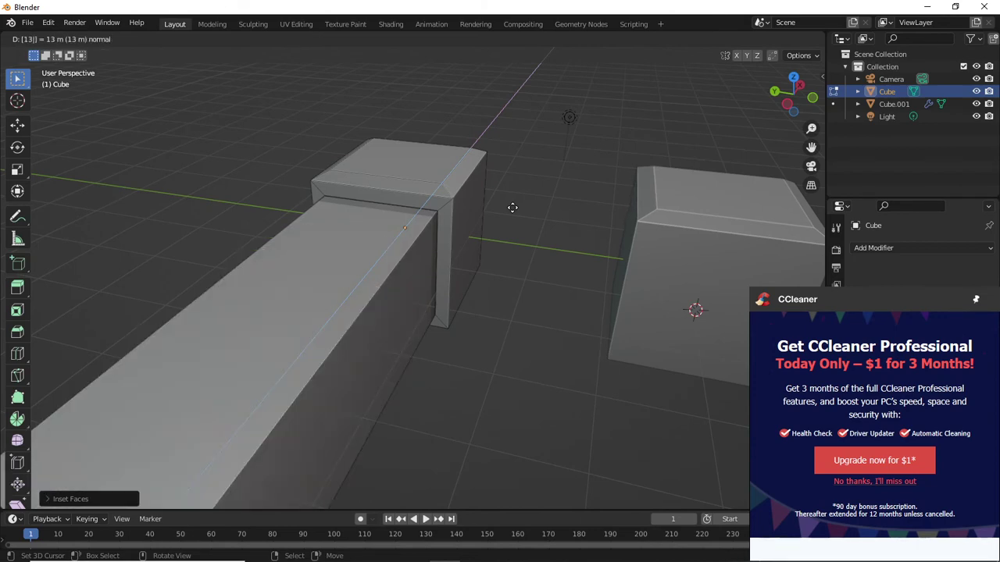
key(BackSpace)
text(3)
key(BackSpace)
text(3)
key(BackSpace)
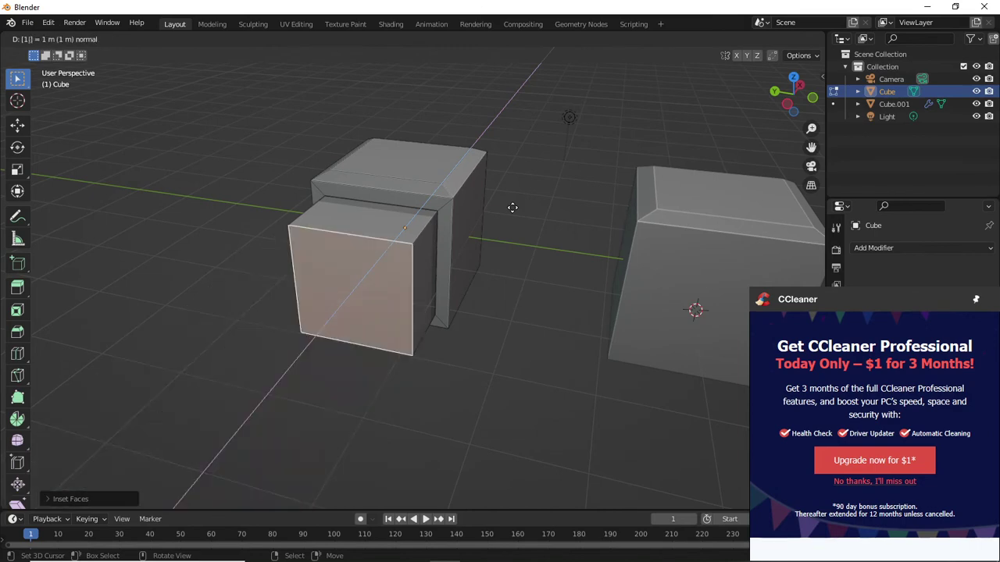
key(BackSpace)
click(417, 288)
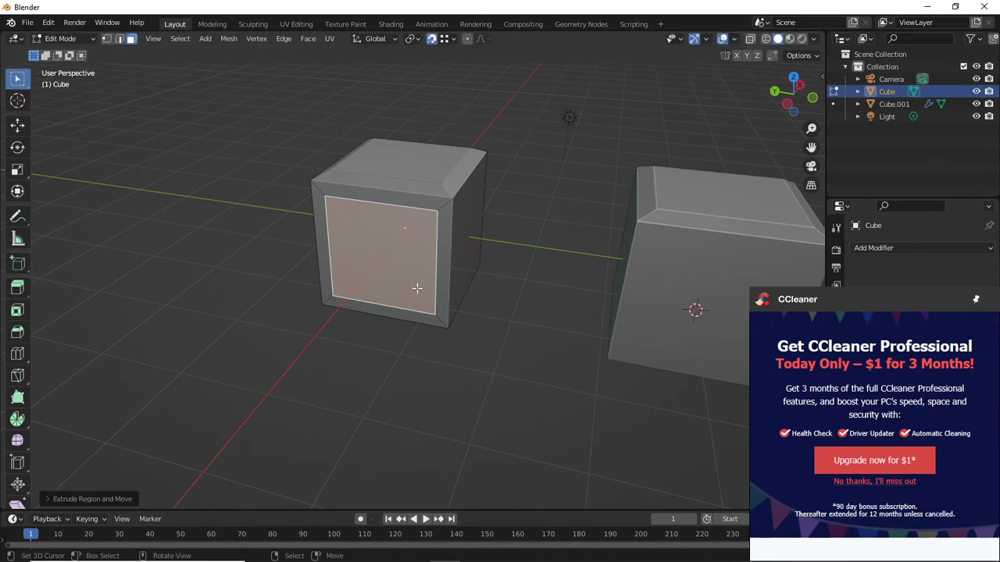
- Extrude the inset front face outward about 3.36 m and return to Object Mode
key(e)
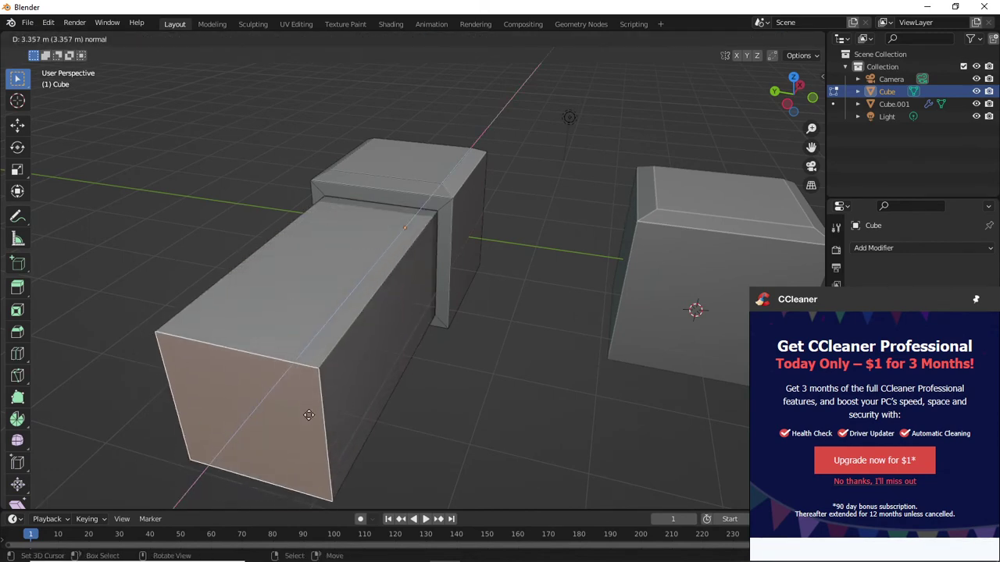
click(309, 416)
middle_drag(361, 353, 465, 210)
key(Tab)
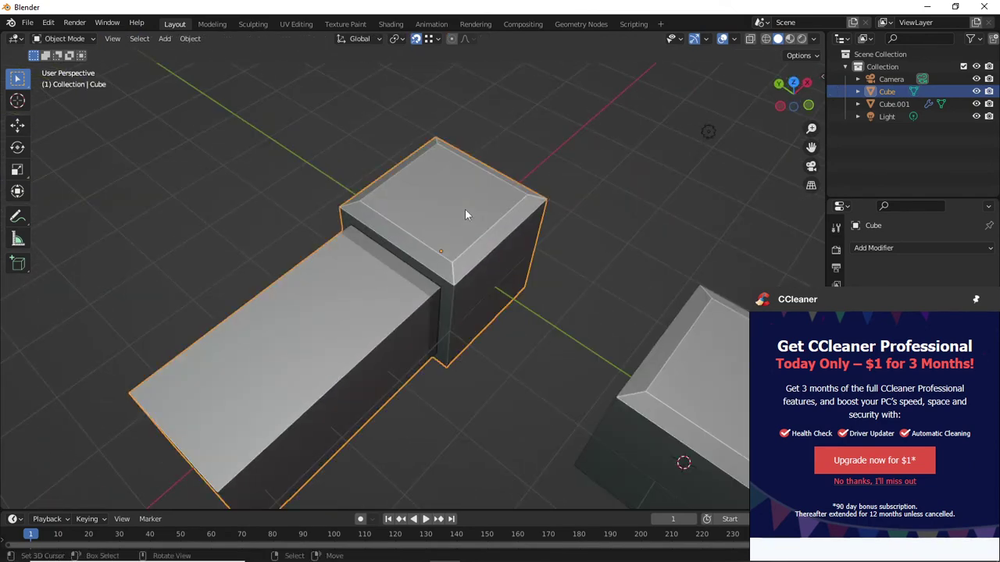
- Extrude the inset top face of the cube upward in Edit Mode, then switch to edge selection
key(Tab)
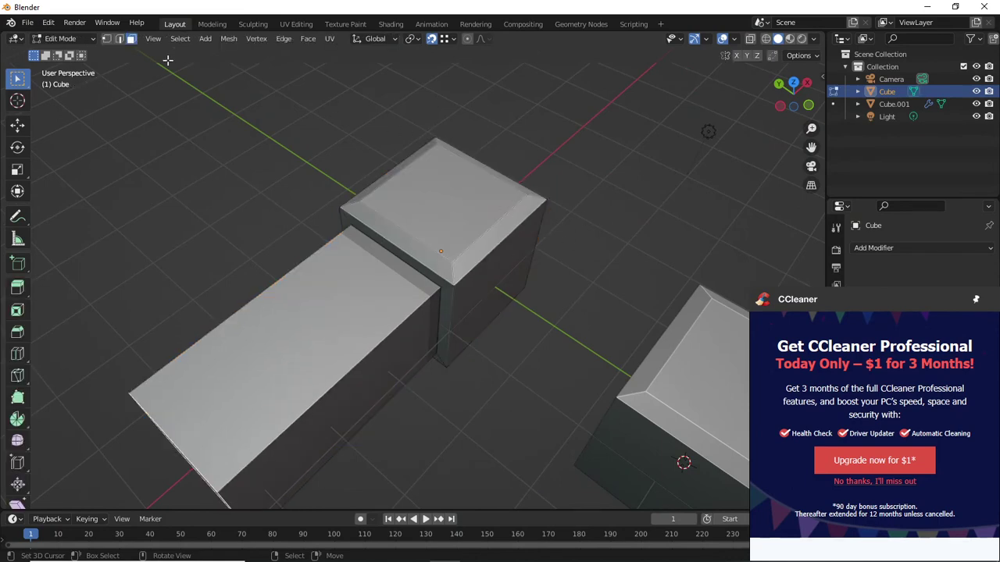
click(459, 197)
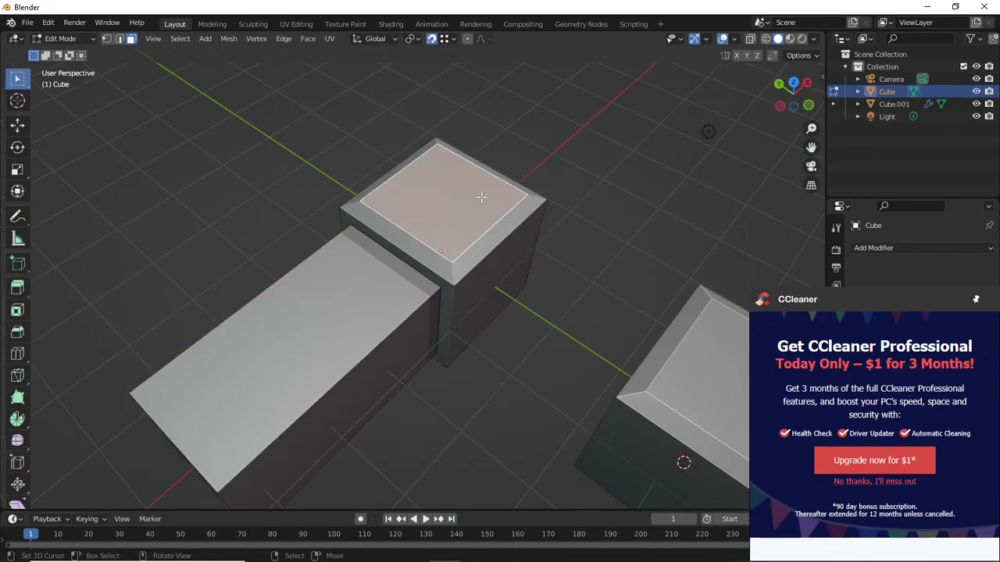
key(e)
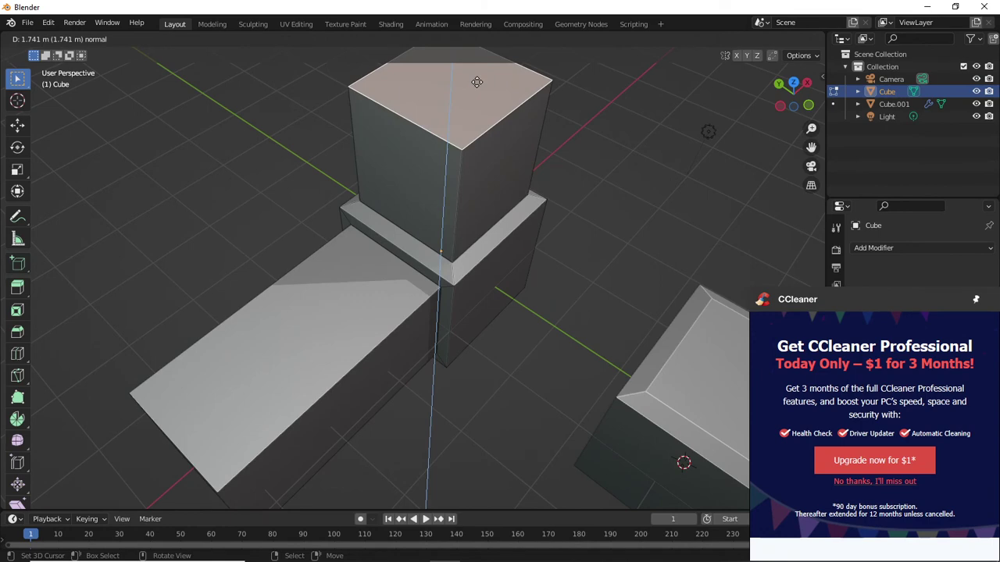
click(482, 112)
middle_drag(481, 111, 154, 39)
click(119, 39)
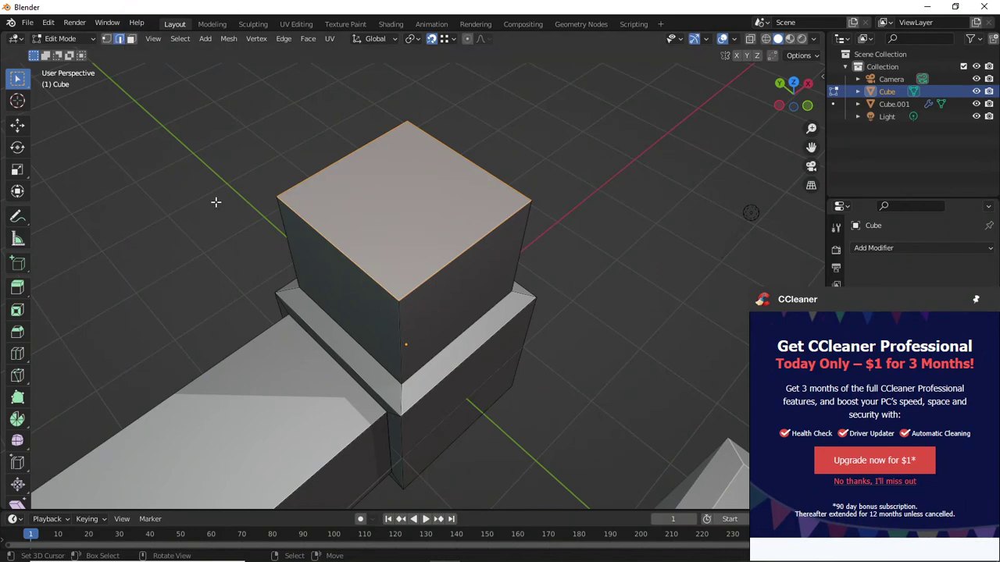
- Try to bevel a single top edge of the extruded upper block
shift+right_click(191, 197)
click(335, 224)
alt+click(320, 231)
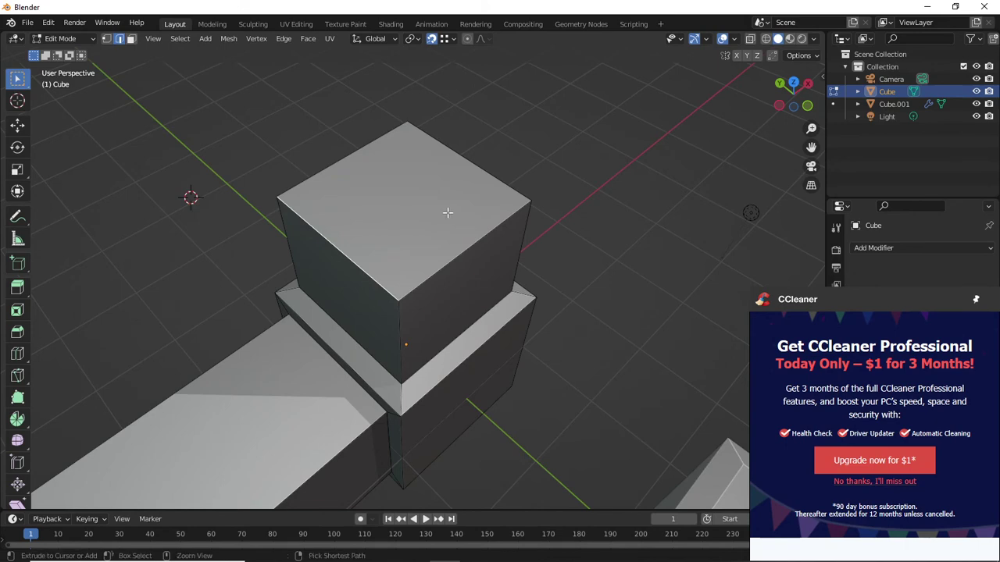
key(ctrl+b)
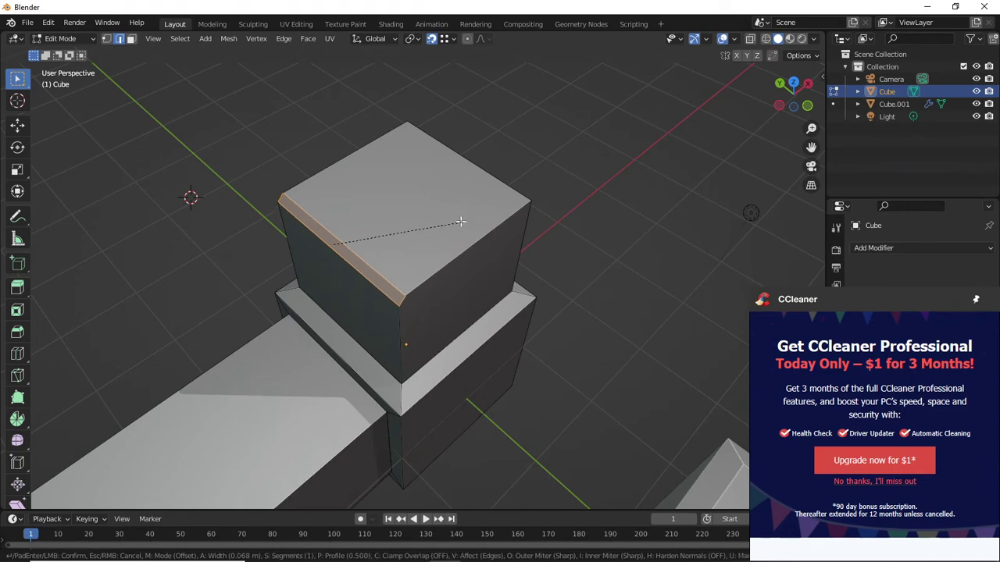
click(457, 221)
- Bevel all four top edges of the upper block with a width of 0.2 m and return to Object Mode
alt+click(457, 254)
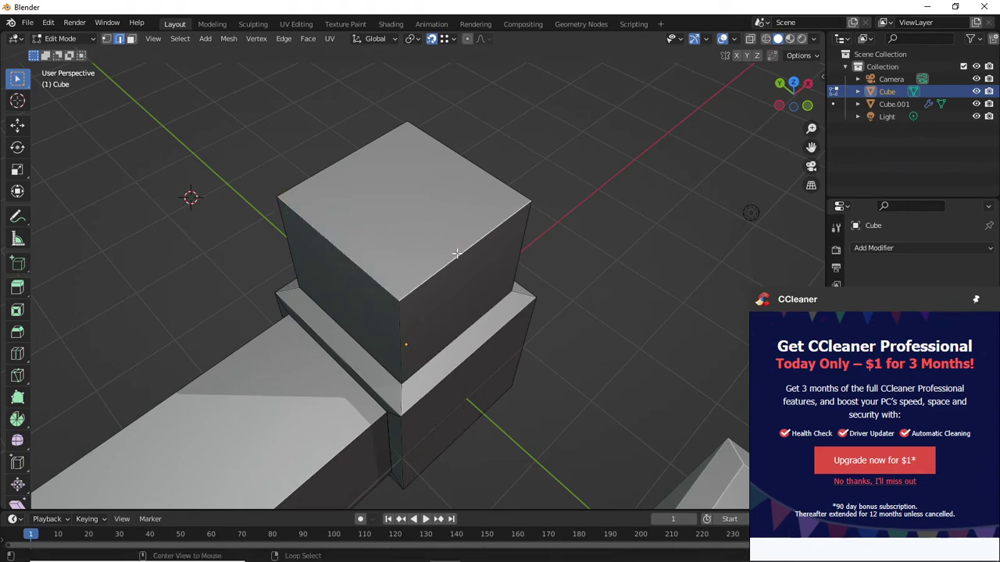
alt+click(475, 165)
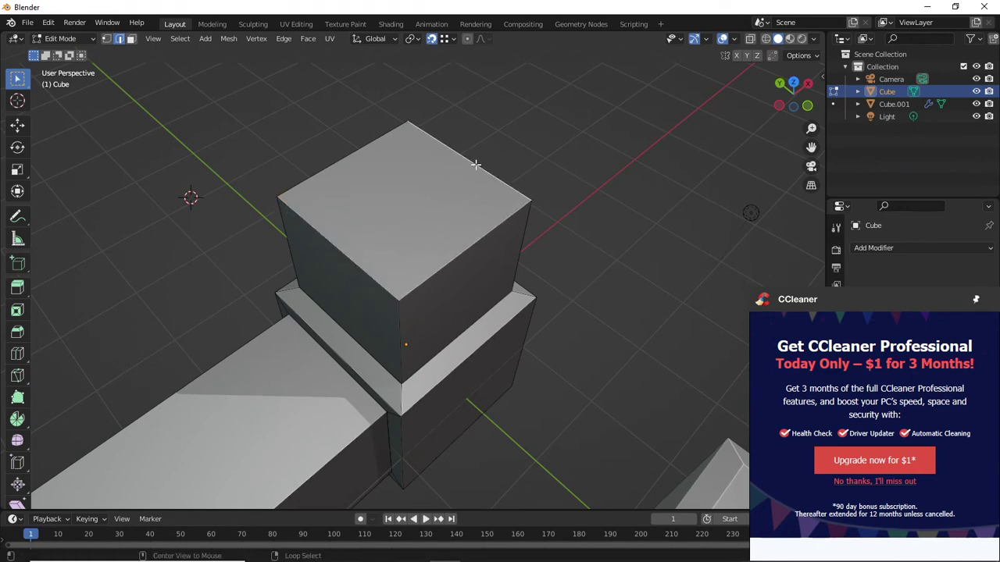
alt+click(483, 222)
shift+click(371, 148)
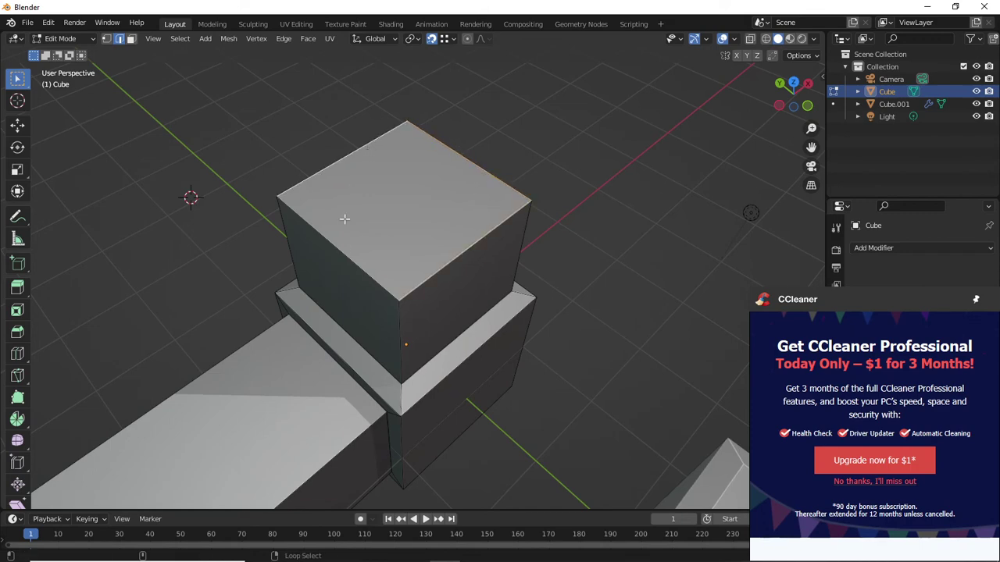
shift+click(341, 250)
key(g)
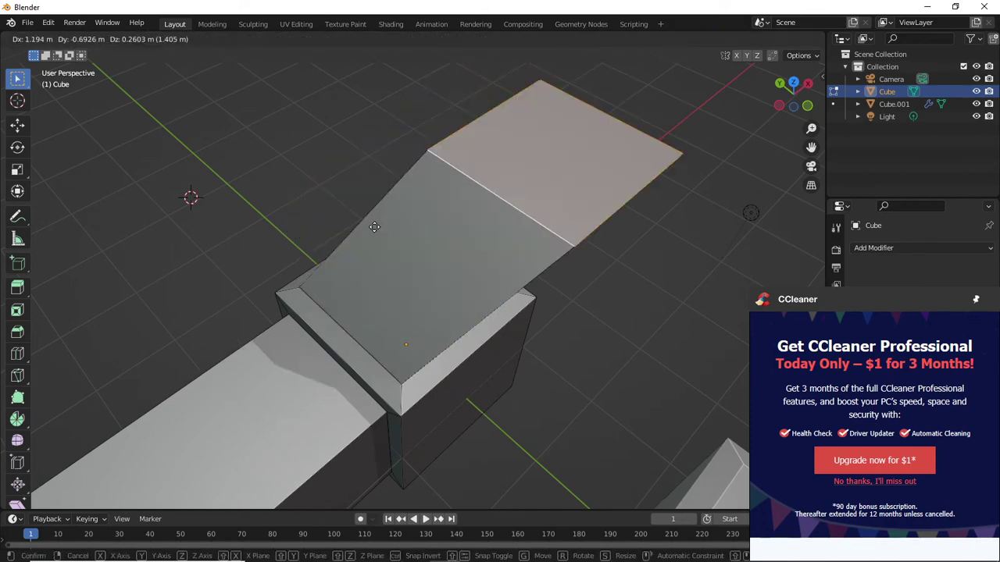
key(Escape)
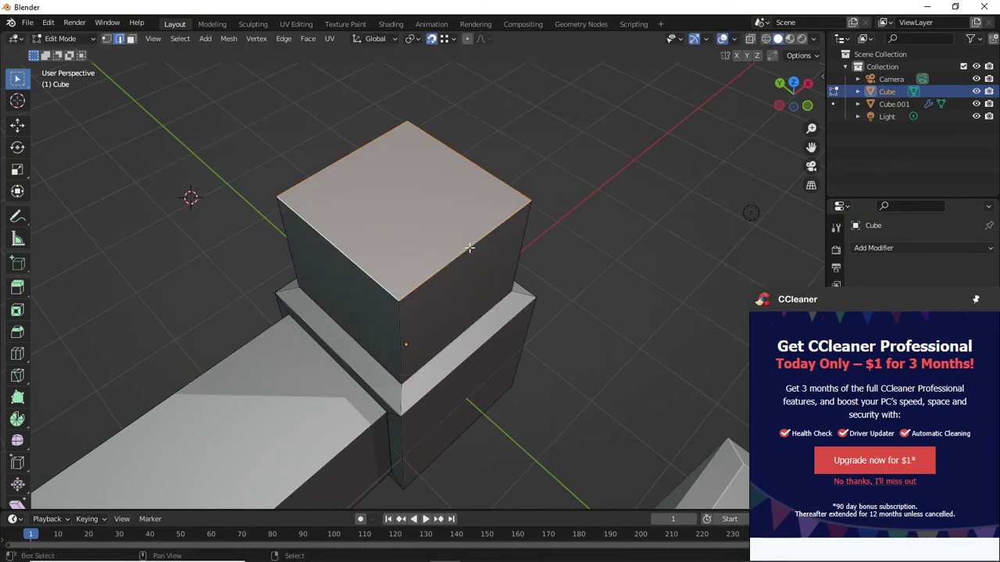
shift+click(469, 248)
shift+click(495, 224)
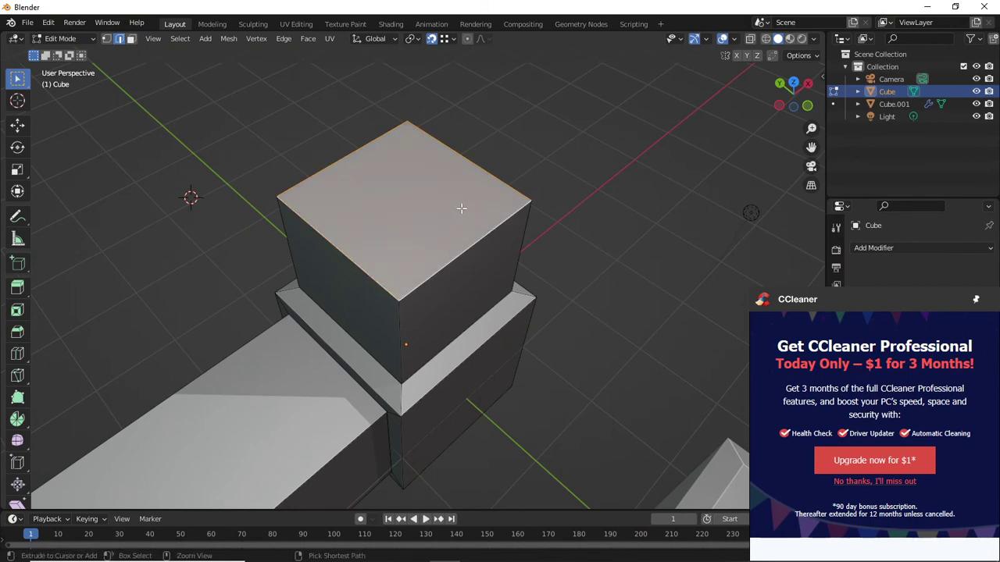
key(ctrl+b)
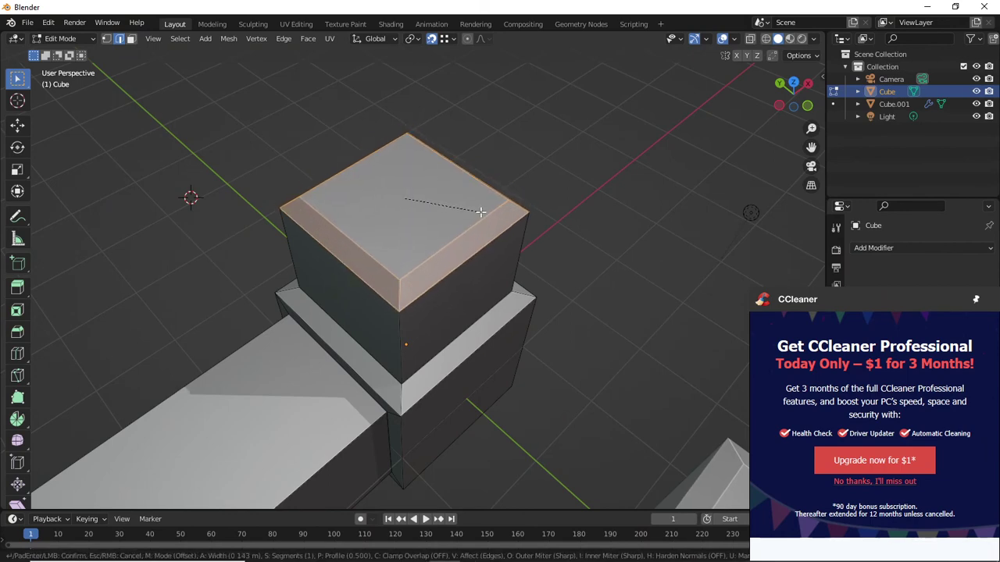
text(0.2)
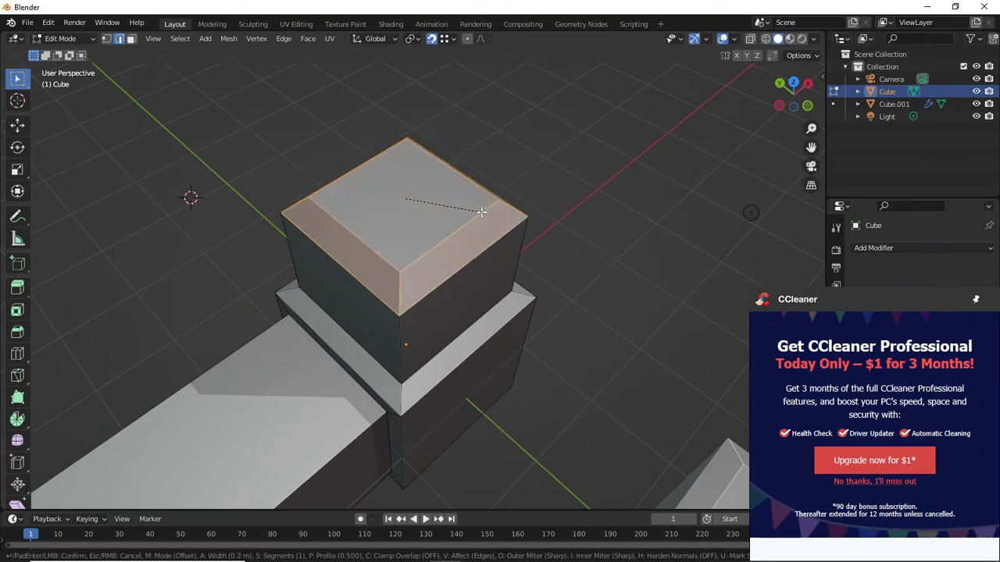
key(Return)
middle_drag(438, 237, 373, 373)
key(Tab)
- Delete the separate mirrored cube, Cube.001, from the scene
scroll(401, 245, down, 3)
click(372, 375)
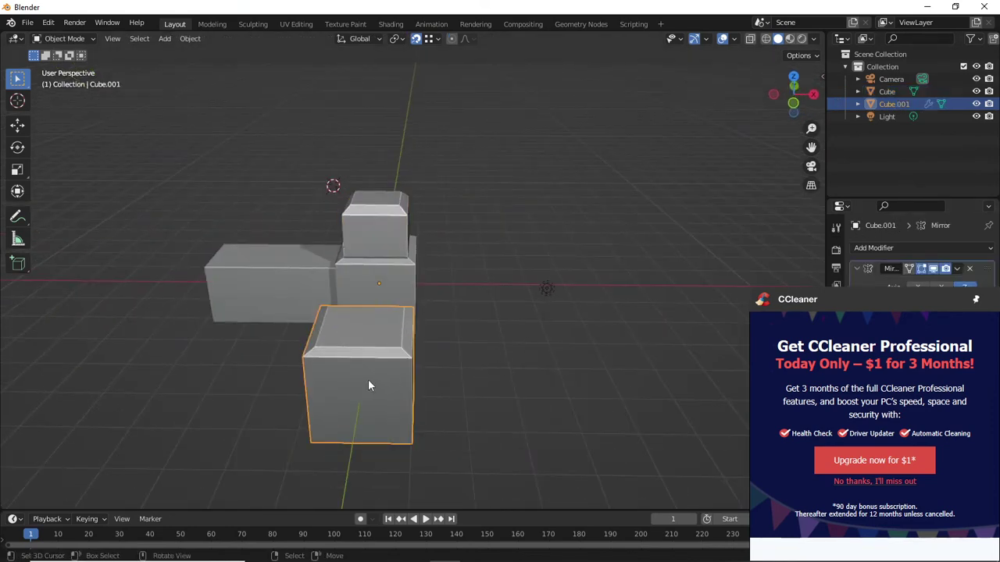
key(ctrl+z)
scroll(480, 324, up, 1)
click(480, 324)
drag(362, 412, 363, 416)
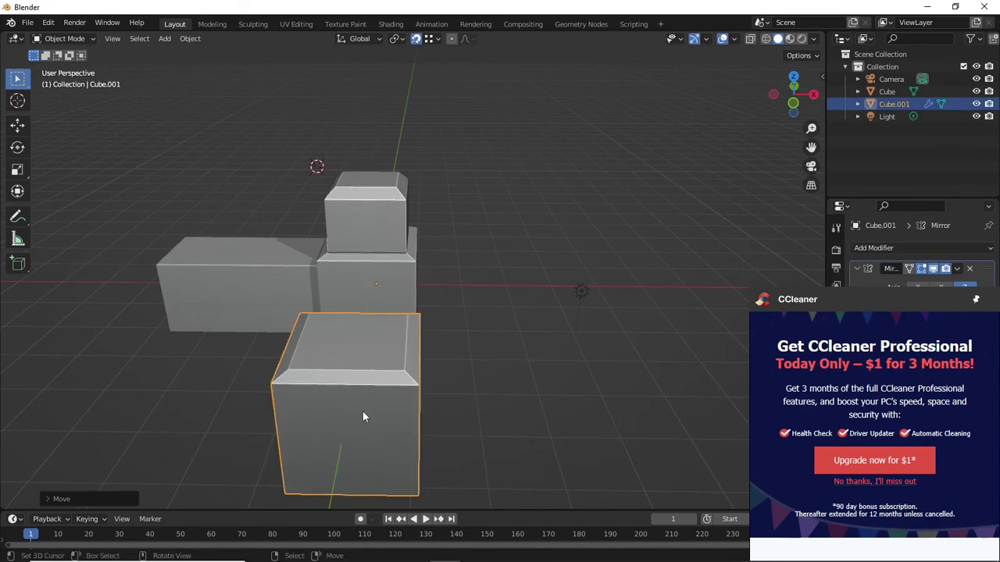
key(x)
click(362, 411)
- Select the remaining extruded cube object and enter Edit Mode on it
middle_drag(363, 392, 420, 308)
click(341, 314)
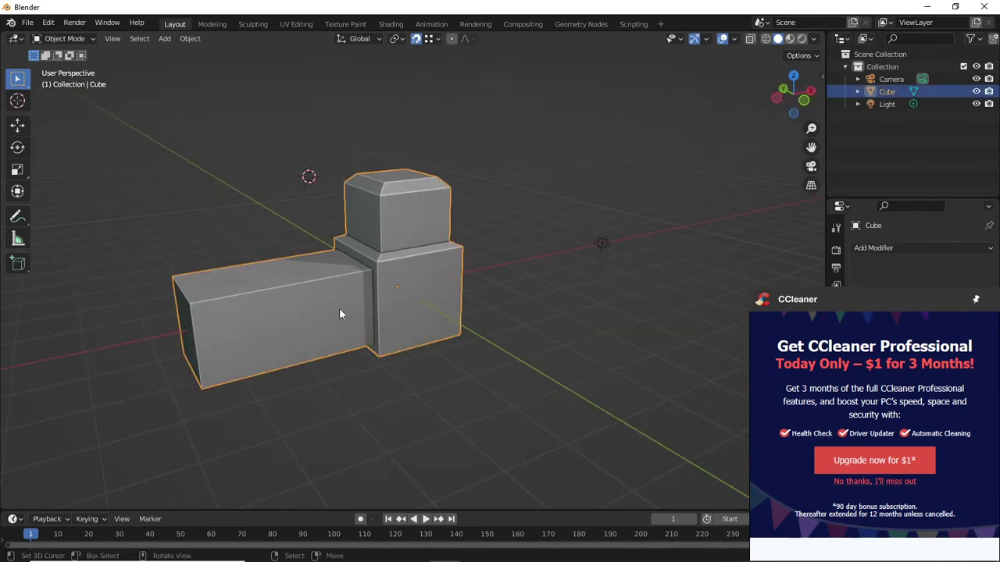
key(Tab)
- Bevel the four long edges of the extruded arm about 0.17 m wide with 4 segments, using X-ray to reach the hidden edges
click(332, 283)
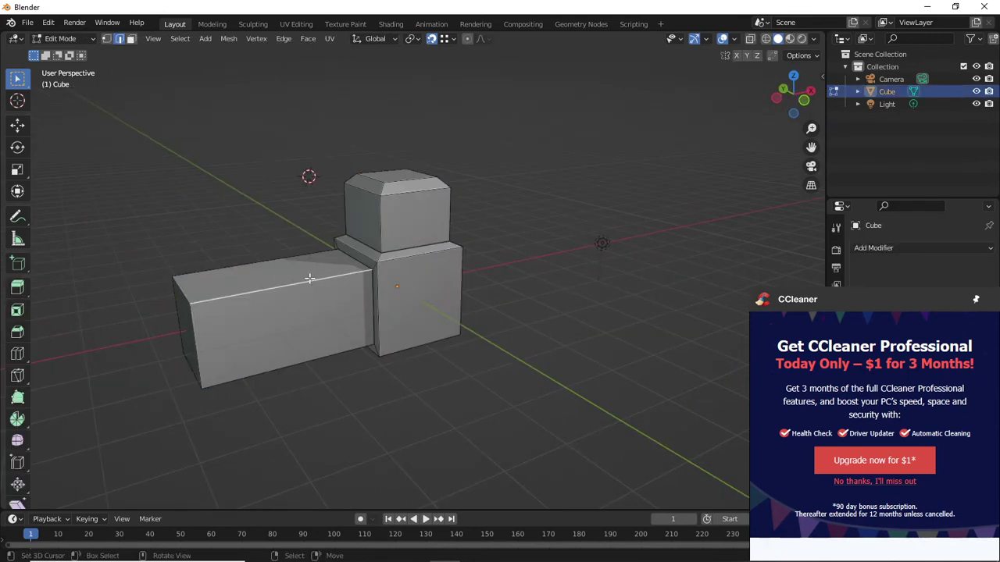
alt+click(273, 260)
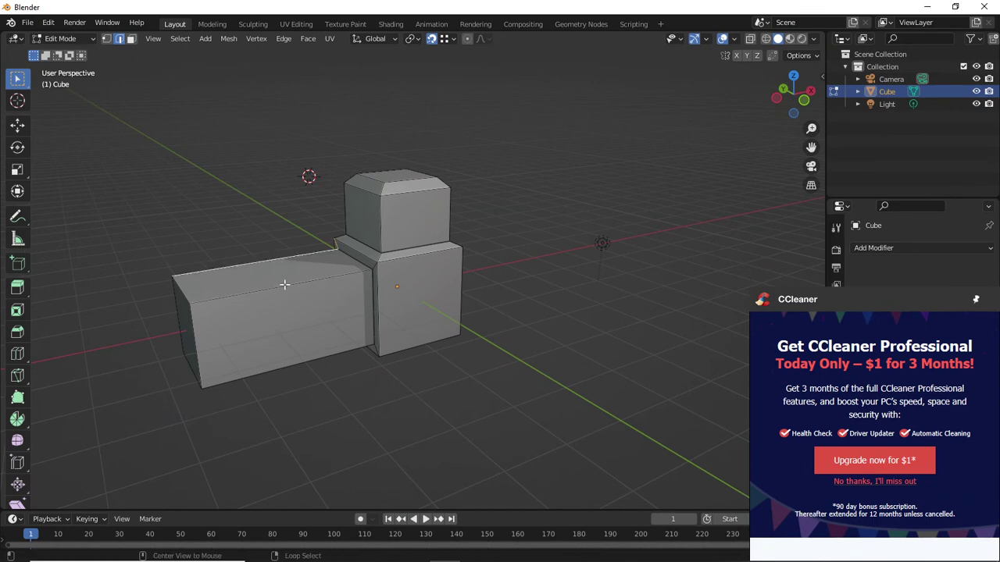
alt+click(288, 290)
shift+click(290, 366)
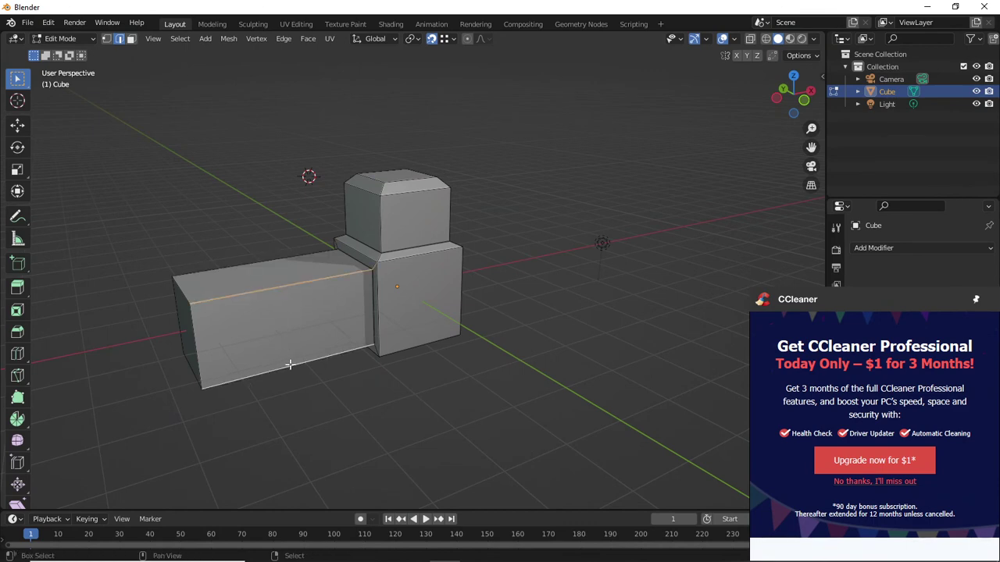
key(alt+z)
shift+click(266, 329)
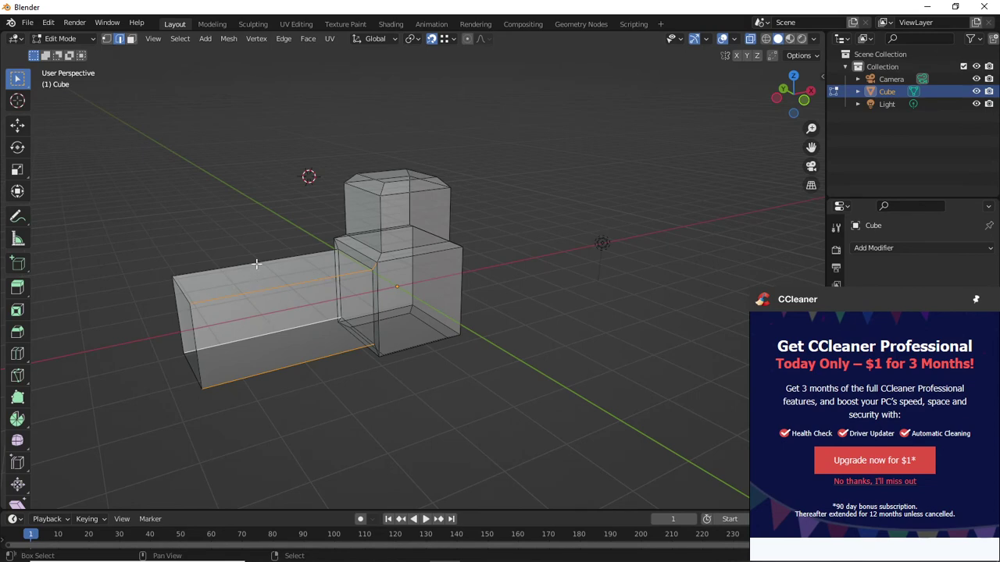
middle_drag(256, 263, 282, 294)
key(ctrl+b)
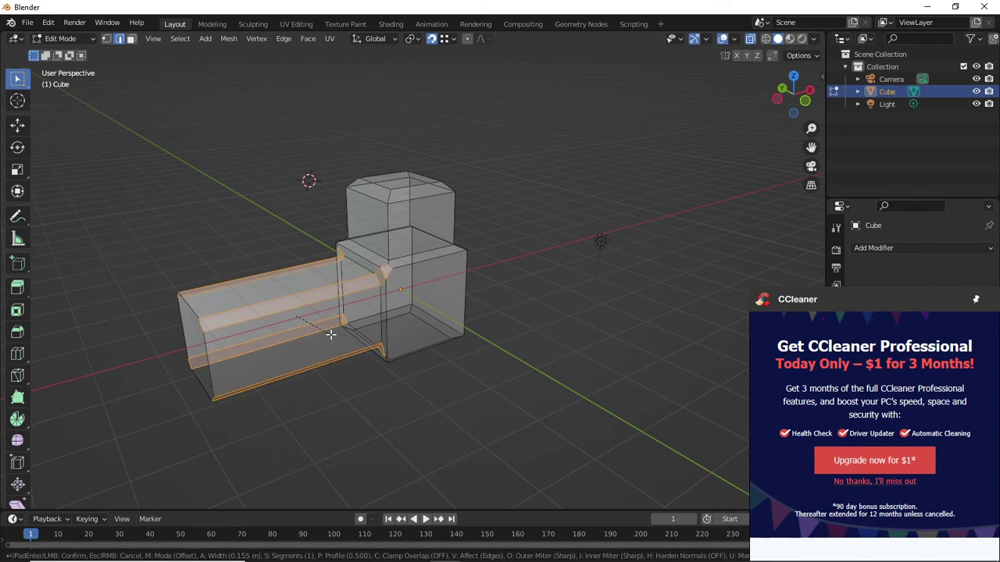
scroll(330, 334, up, 1)
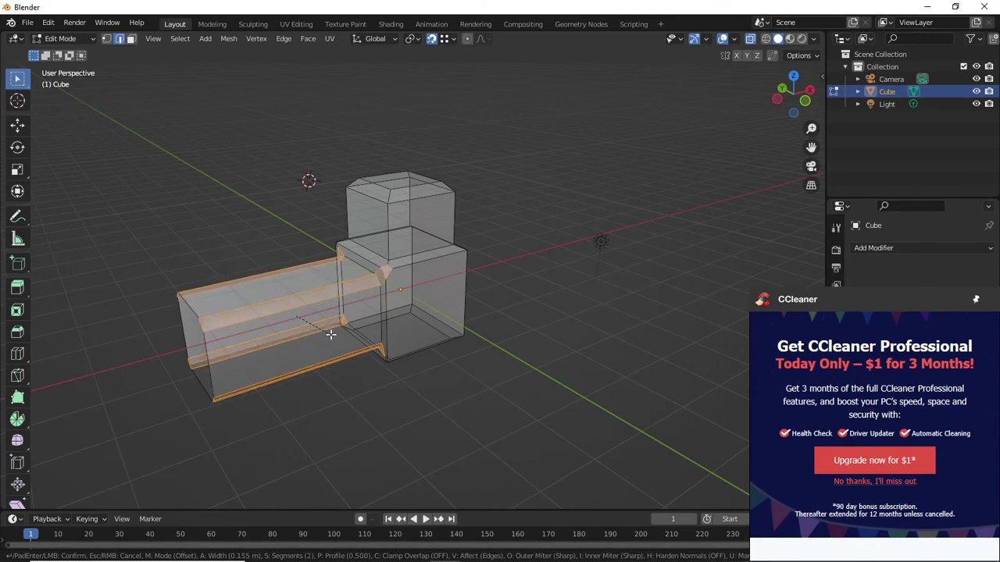
scroll(330, 334, up, 1)
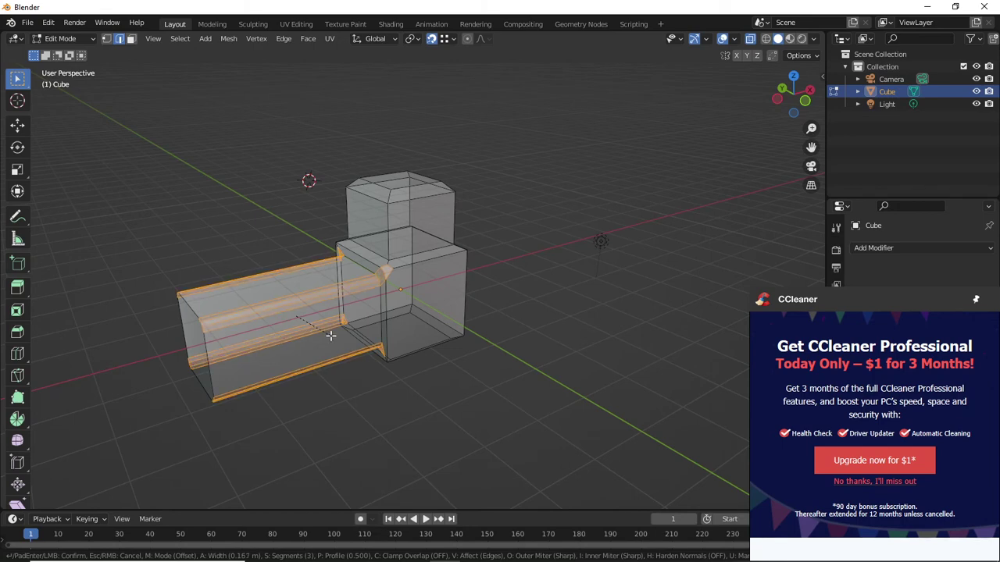
scroll(330, 334, up, 1)
click(330, 336)
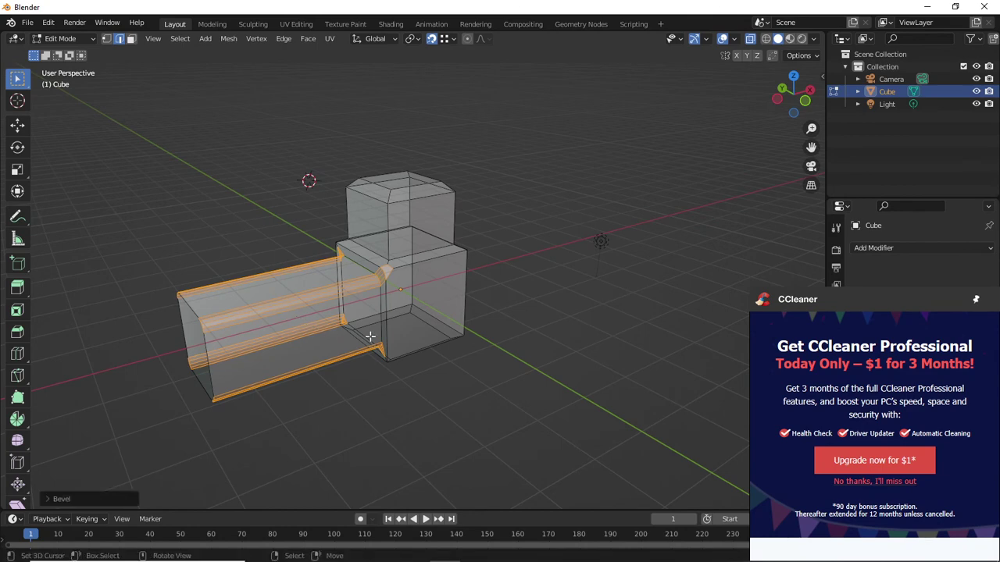
key(alt+z)
- Inspect the arm's rounded edges in Object Mode, then return to Edit Mode
key(Tab)
mouse_move(366, 330)
middle_down()
mouse_move(491, 336)
mouse_move(402, 366)
mouse_move(379, 351)
mouse_move(494, 328)
mouse_move(428, 320)
mouse_move(475, 319)
mouse_move(408, 330)
mouse_move(450, 333)
mouse_move(476, 320)
mouse_move(470, 292)
mouse_move(424, 237)
mouse_move(382, 255)
mouse_move(382, 309)
mouse_move(407, 317)
middle_up()
key(Tab)
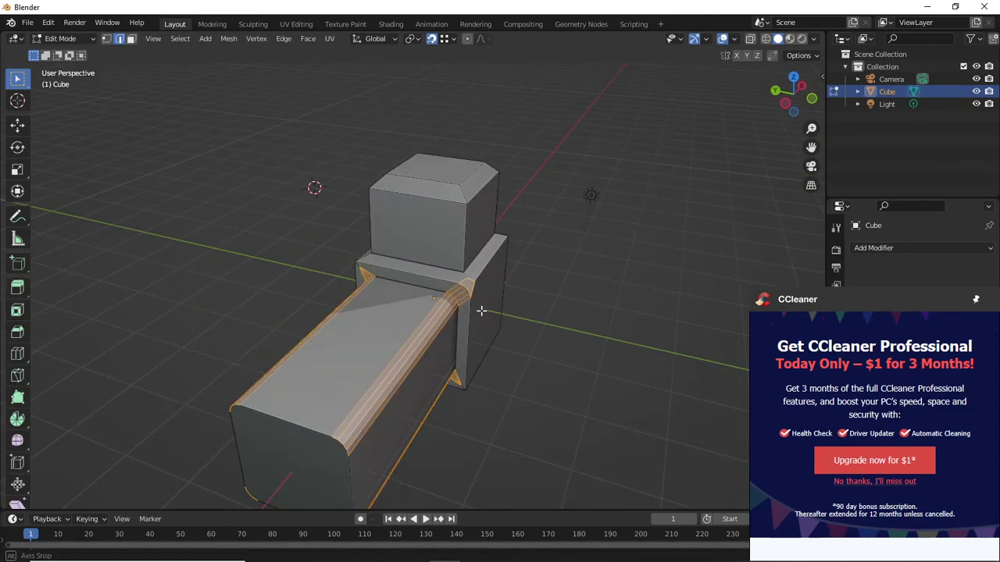
- Examine the beveled corner where the arm meets the block and undo the bevel on the arm's long edges
mouse_move(481, 311)
middle_down()
mouse_move(495, 300)
mouse_move(477, 319)
middle_up()
scroll(477, 322, up, 3)
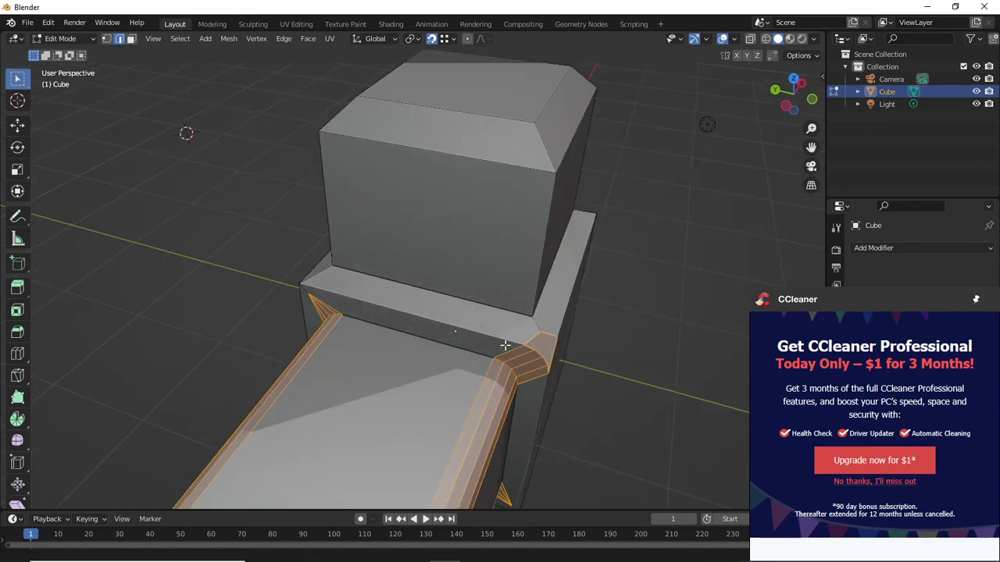
scroll(450, 317, up, 5)
scroll(451, 317, down, 1)
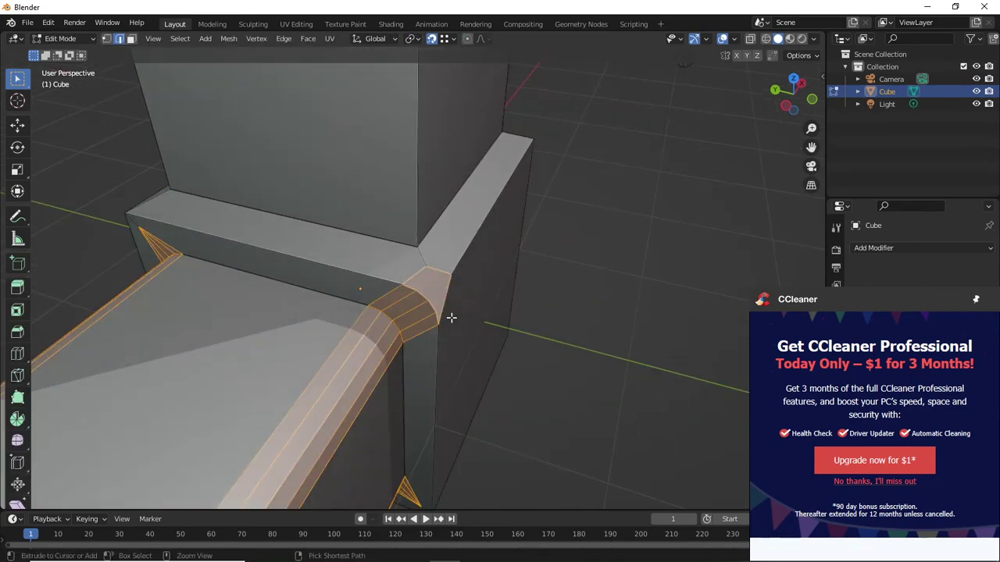
key(ctrl+z)
- Bevel the arm's four long edges again with 4 segments, keeping the corners within the surrounding inset frame
middle_drag(452, 317, 457, 279)
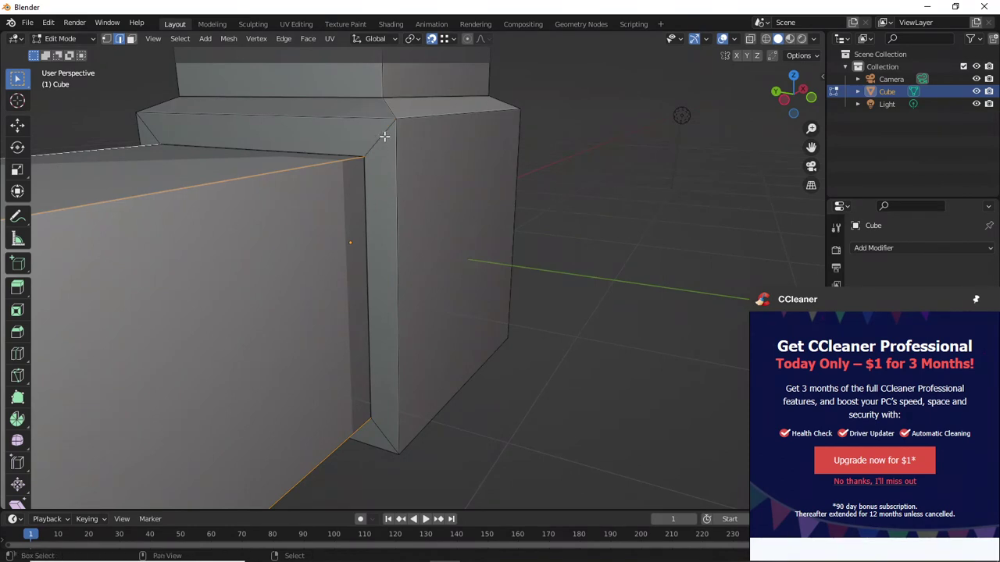
ctrl+middle_drag(376, 158, 376, 208)
key(ctrl+b)
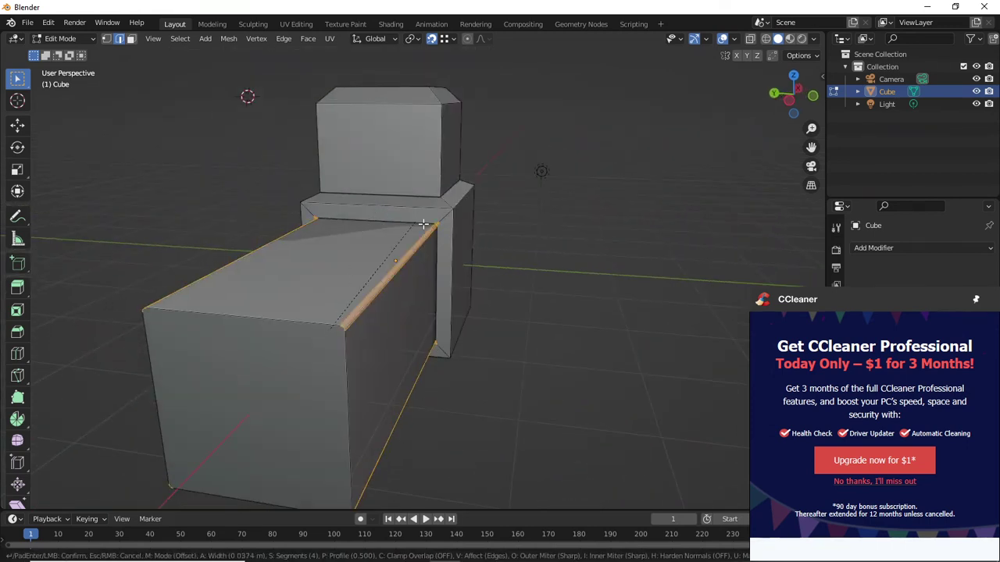
click(440, 232)
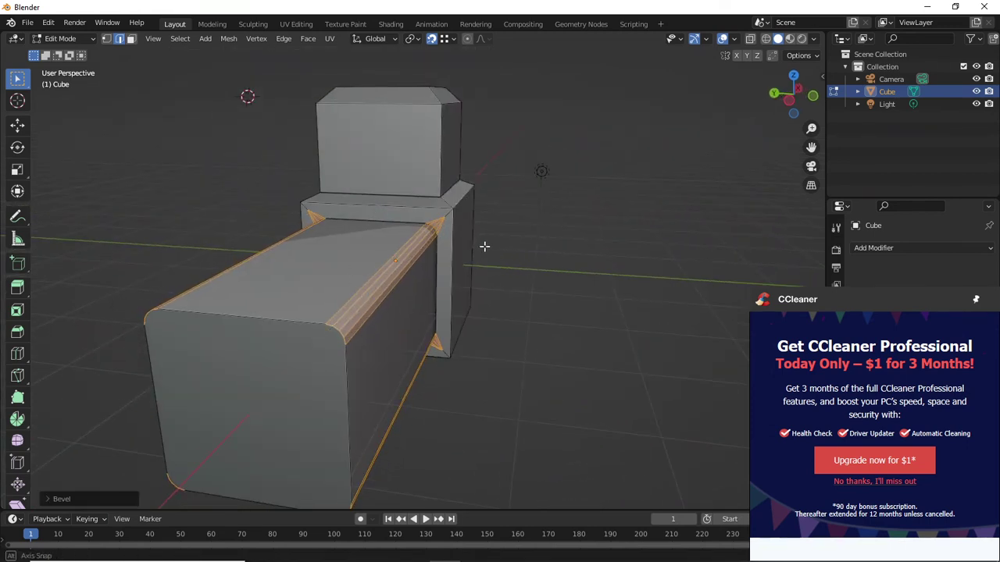
- Inspect the rebeveled arm in Object Mode from several angles and distances
middle_drag(484, 246, 217, 367)
key(Tab)
scroll(419, 326, down, 3)
scroll(567, 267, up, 4)
scroll(568, 267, down, 4)
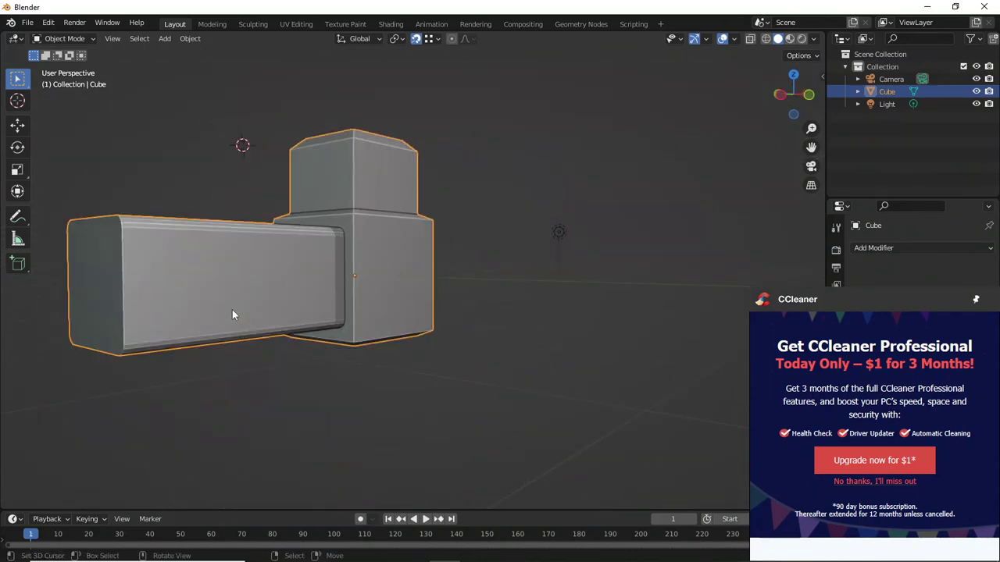
middle_drag(232, 315, 437, 258)
- Clear the mesh selection in Edit Mode and decline the CCleaner promotional offer covering the workspace
key(Tab)
key(alt+a)
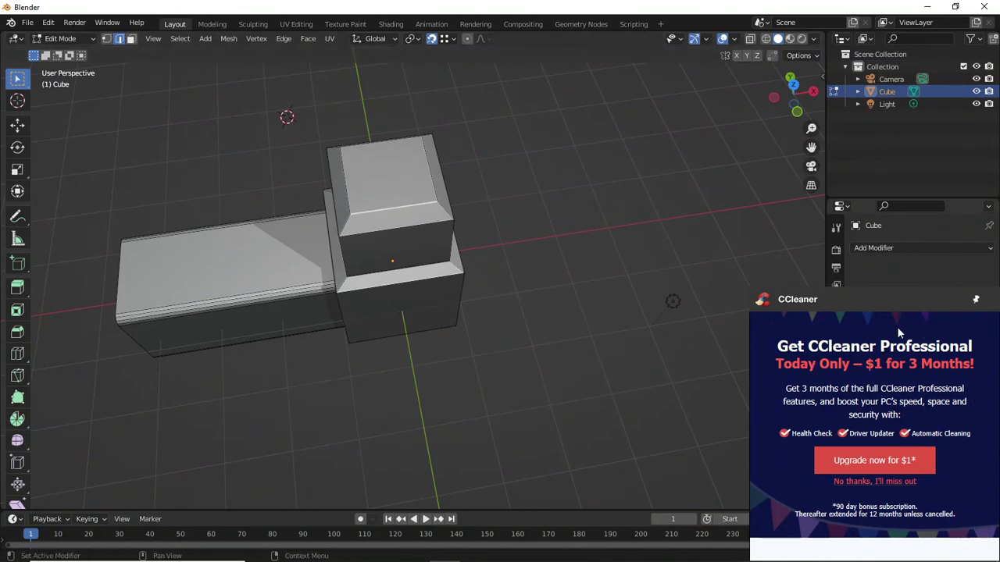
mouse_move(497, 281)
middle_down()
mouse_move(466, 305)
mouse_move(489, 270)
middle_up()
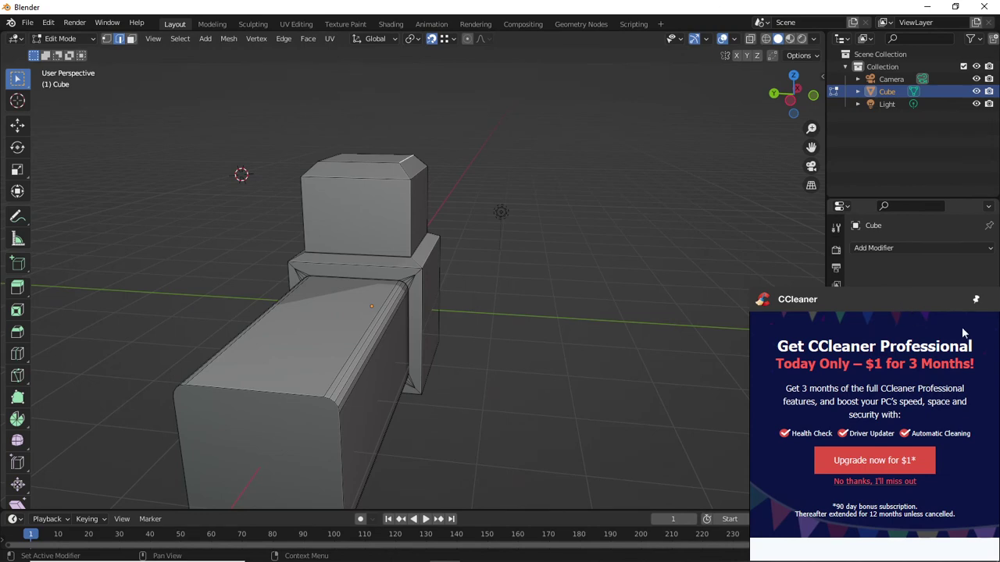
click(895, 482)
scroll(577, 256, up, 2)
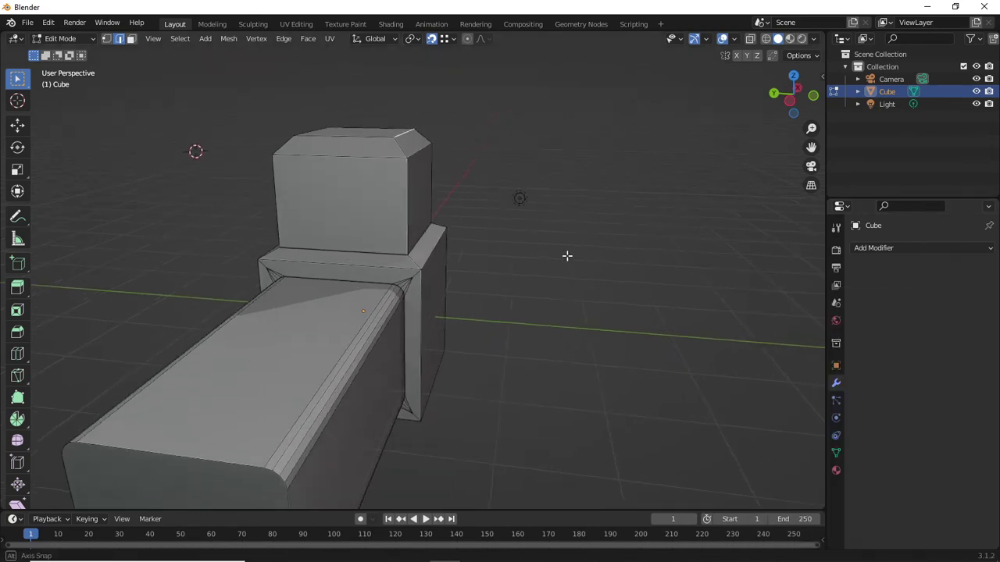
- Return to Object Mode and examine the beveled arm, the block and the chamfered top from several sides
middle_drag(567, 257, 603, 279)
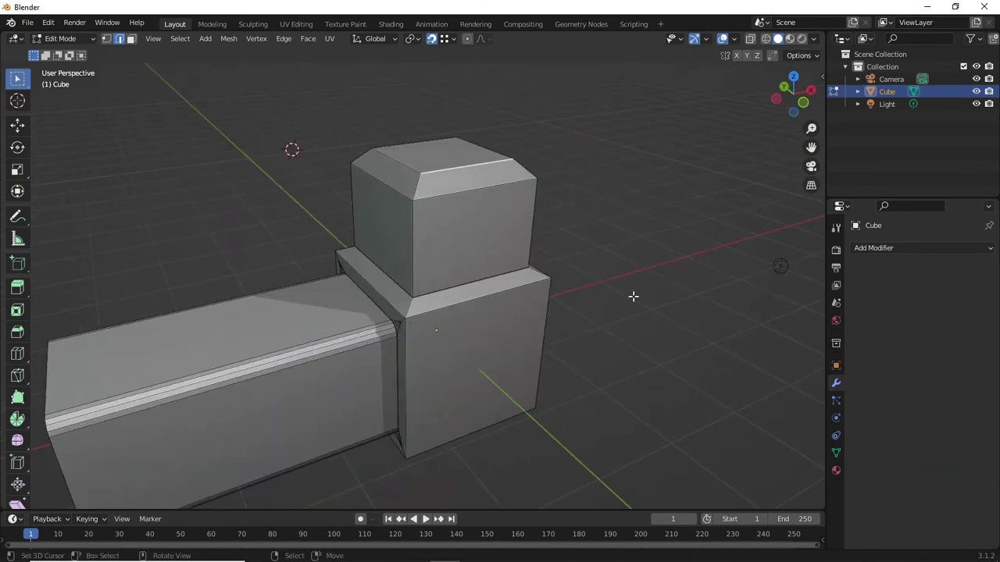
key(Tab)
middle_drag(632, 296, 580, 294)
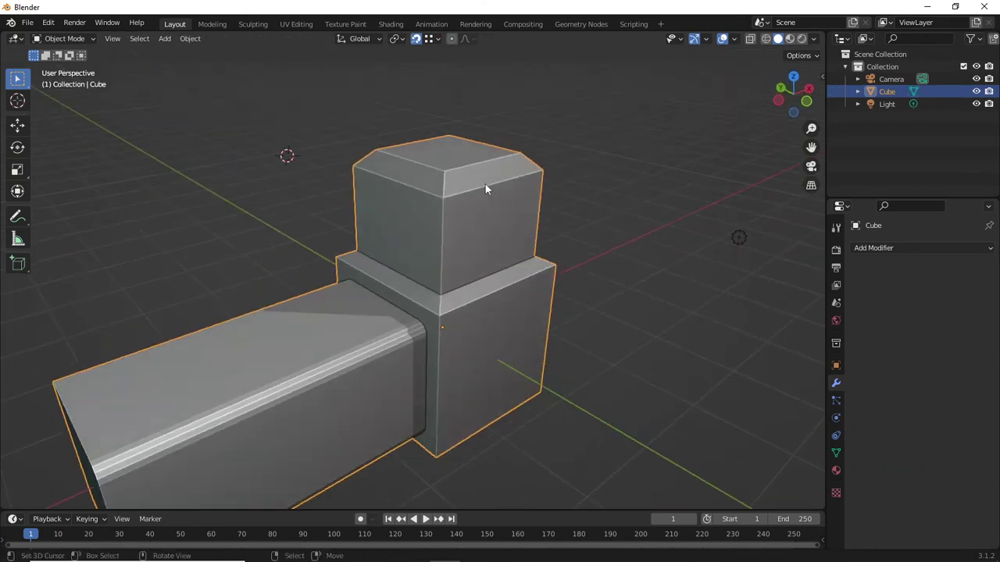
middle_drag(485, 183, 502, 310)
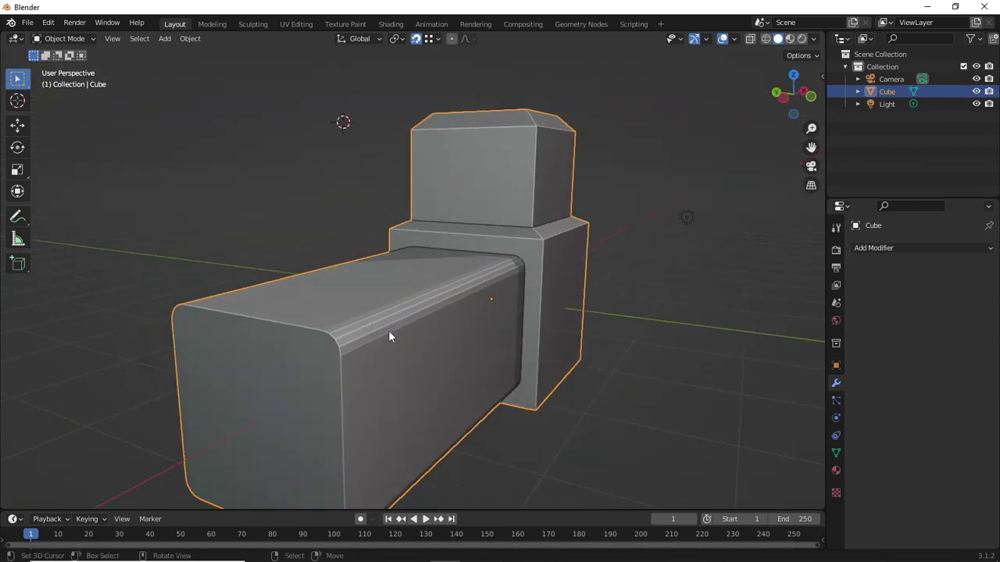
middle_drag(389, 330, 492, 328)
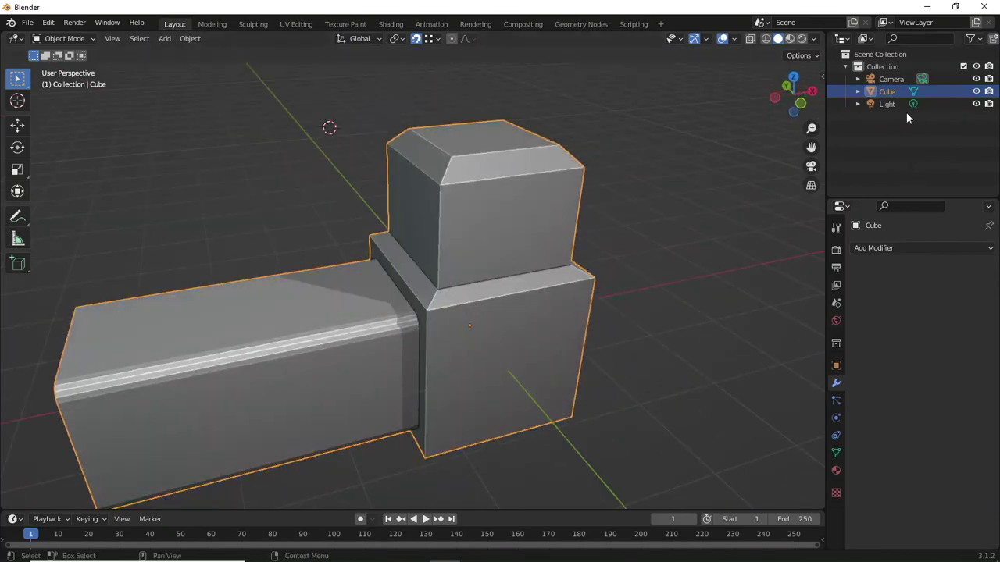
- Step through the Camera, Cube and Light objects in the scene hierarchy, ending on the Camera
click(899, 75)
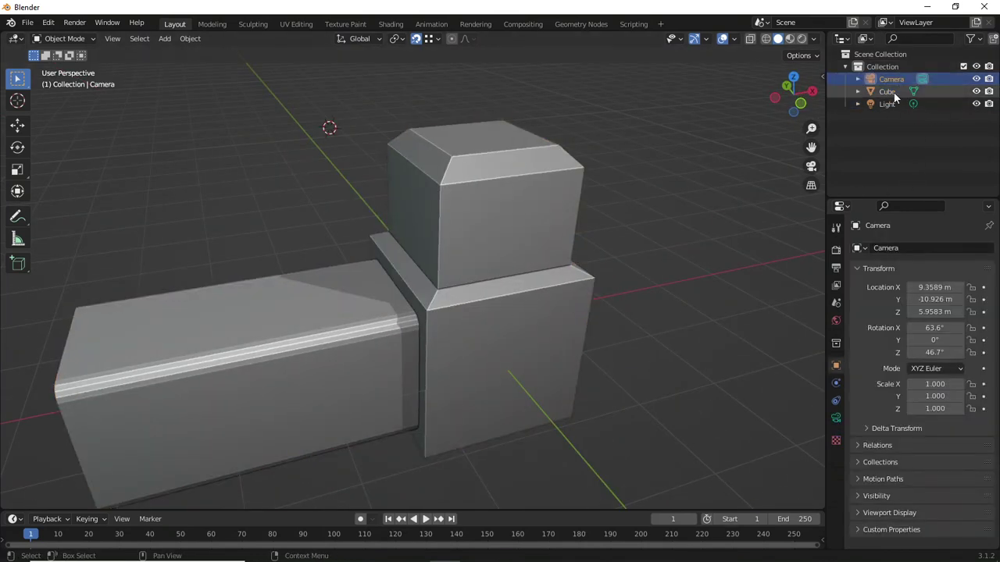
key(Down)
key(Down)
key(Up)
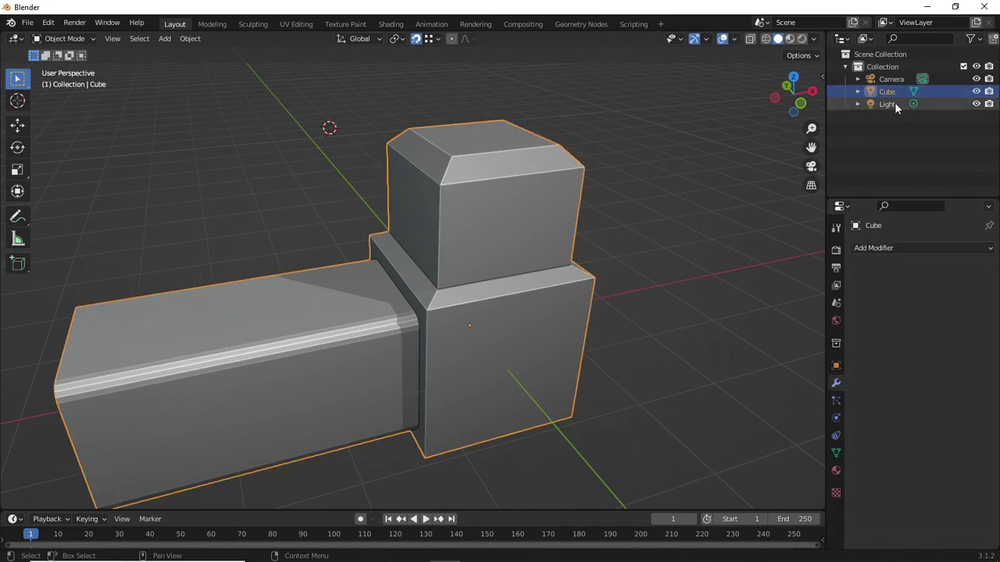
click(898, 78)
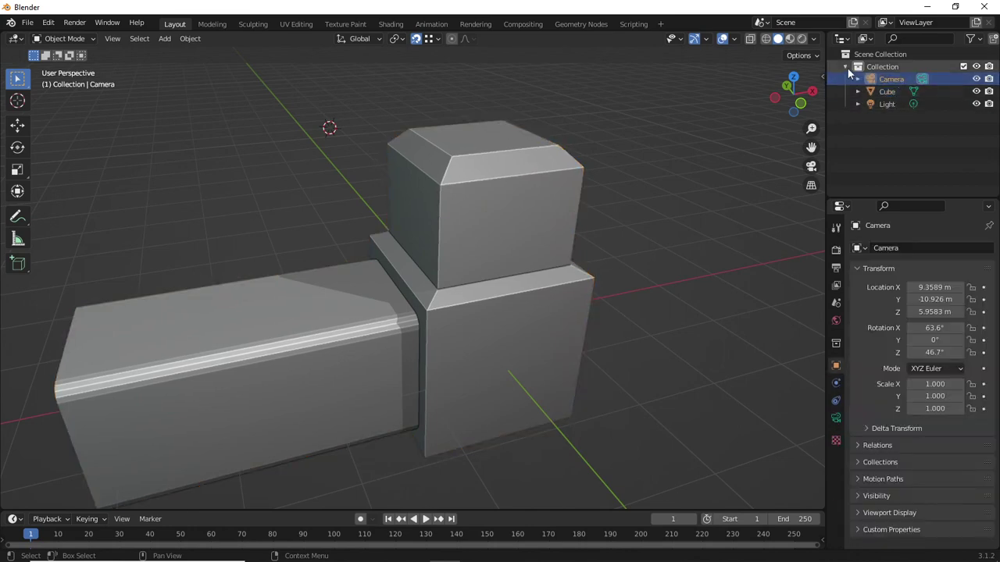
- Collapse the existing collection in the scene hierarchy and add a new empty collection below it
click(845, 67)
right_click(876, 92)
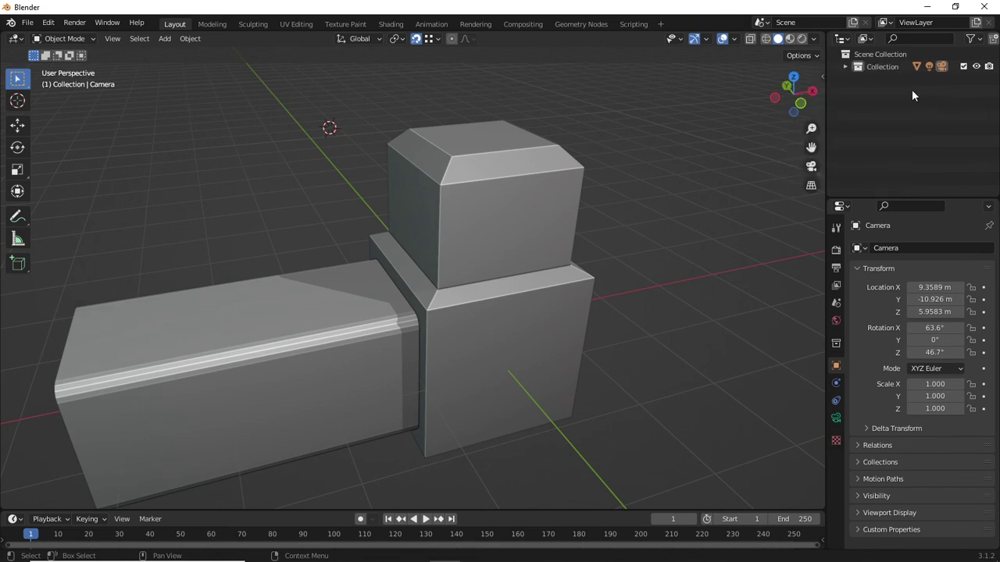
right_click(911, 91)
click(912, 89)
click(885, 80)
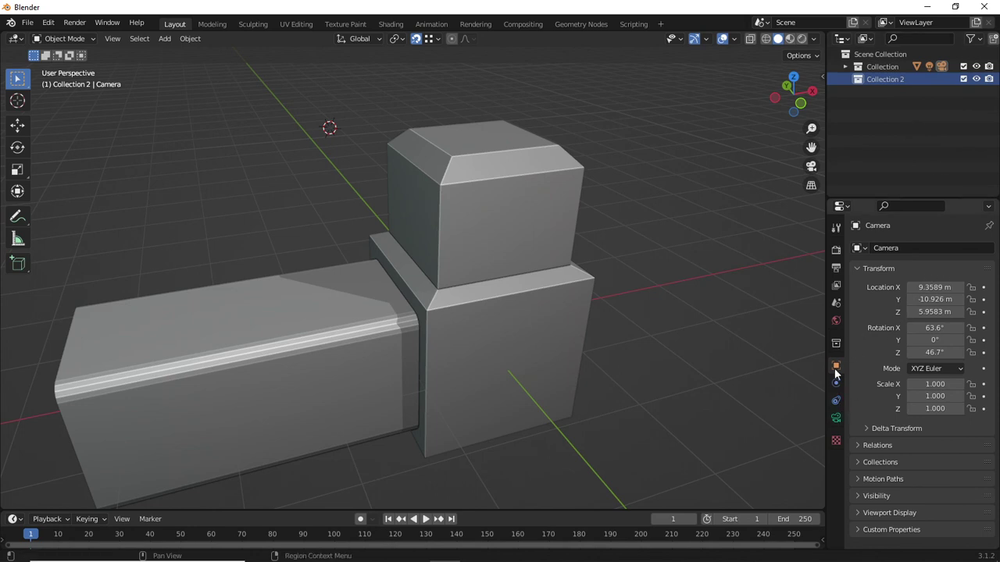
- Review the camera's lens properties and the active selection tool's settings
click(836, 227)
click(836, 418)
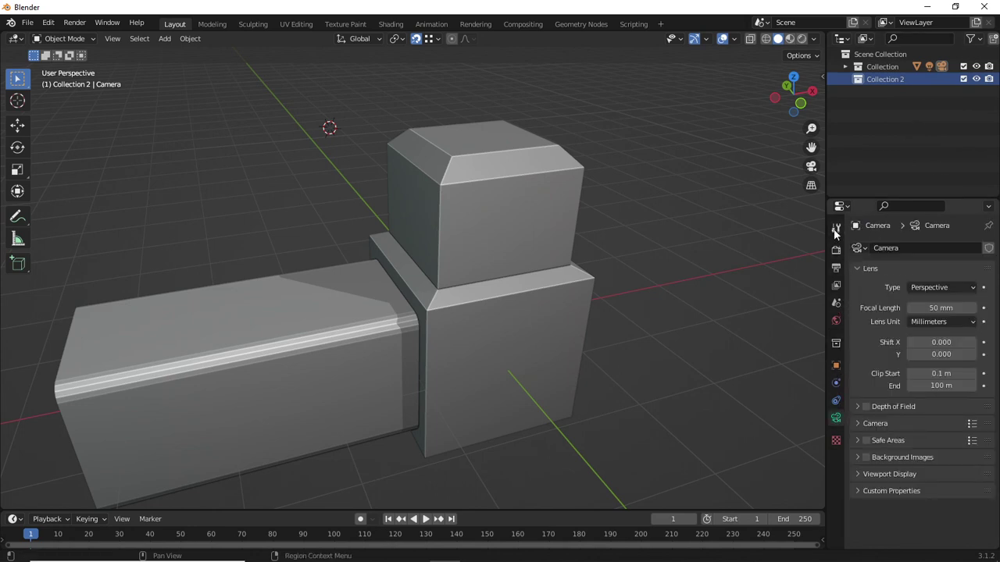
click(836, 227)
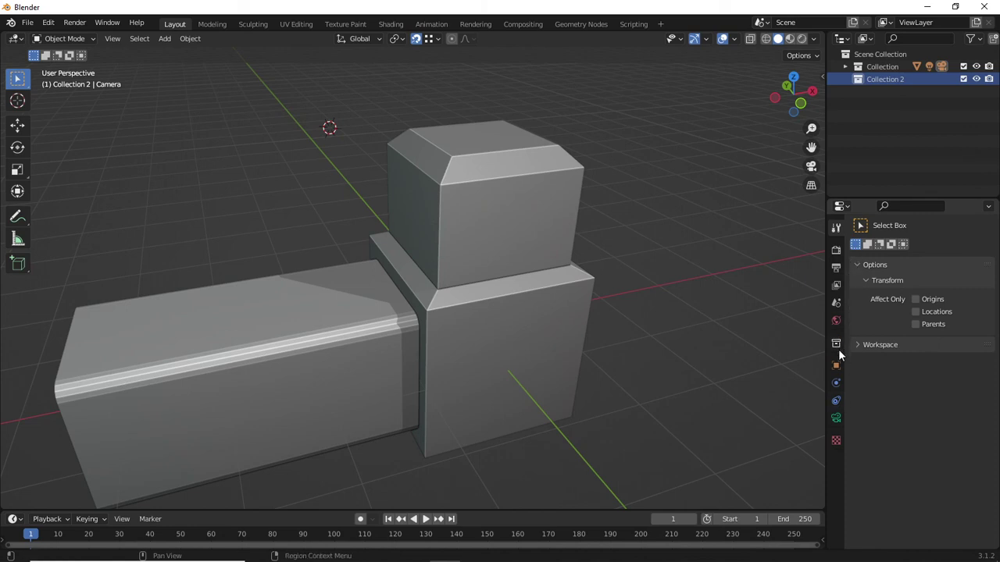
click(836, 325)
click(836, 227)
- Select the cube object and review the modifiers available for it without adding one
click(527, 294)
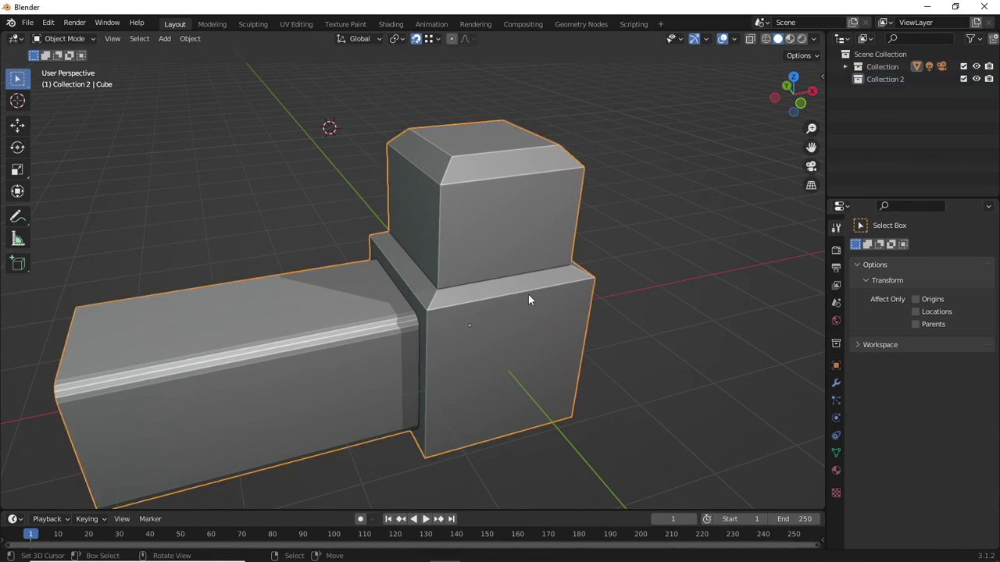
click(836, 384)
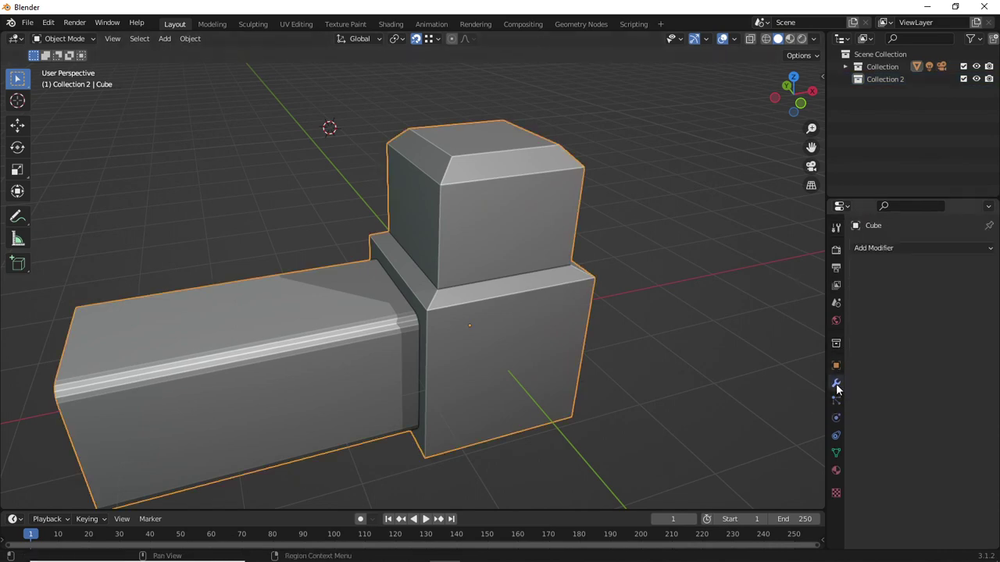
click(927, 249)
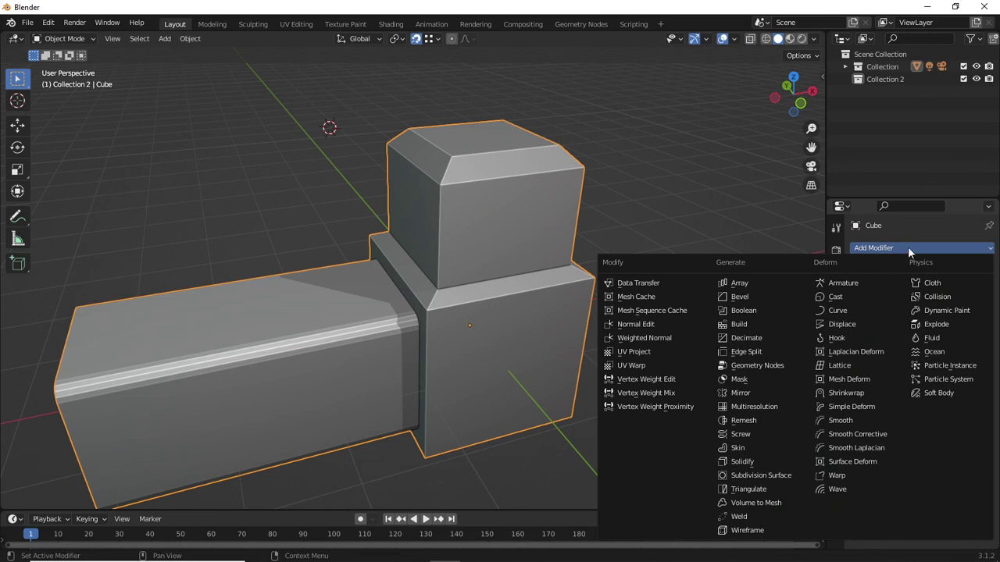
click(907, 247)
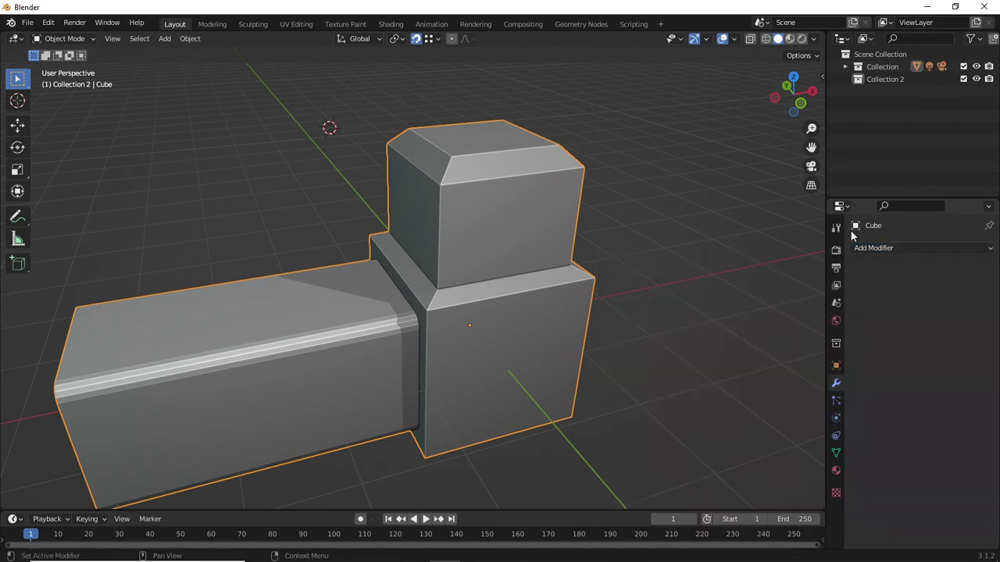
- Deselect the cube object and view the model from several angles
click(699, 307)
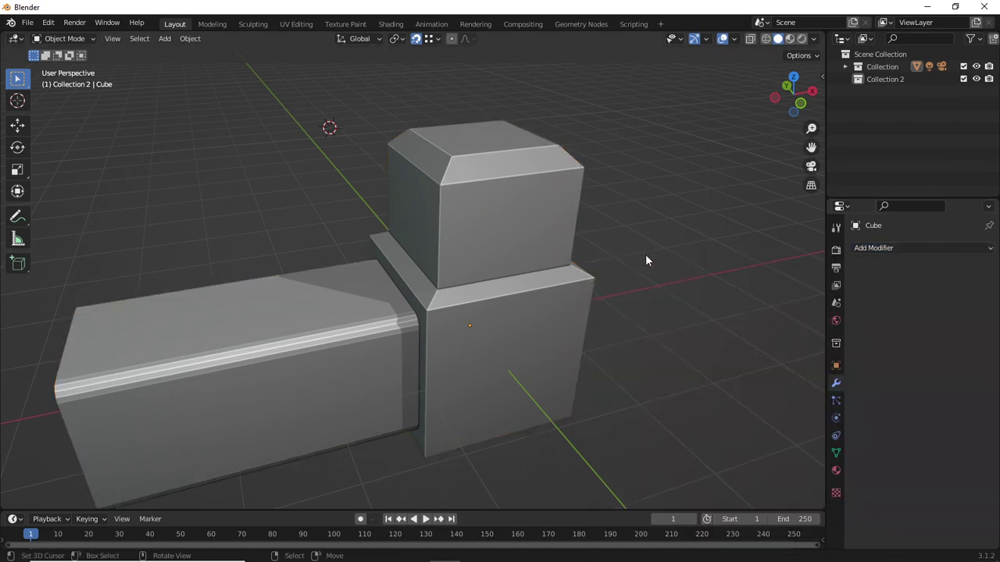
key(q)
middle_drag(652, 245, 694, 242)
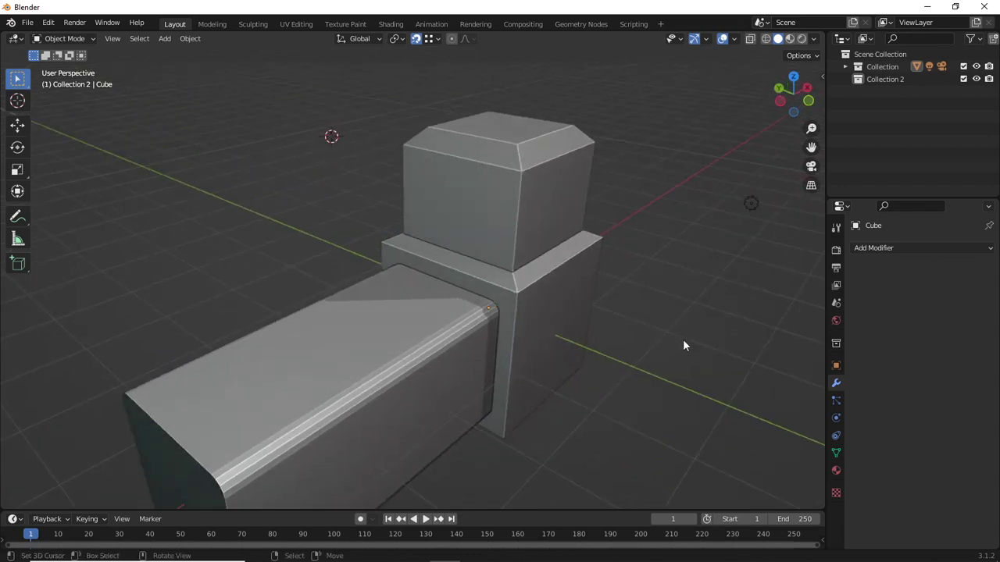
middle_drag(628, 286, 604, 207)
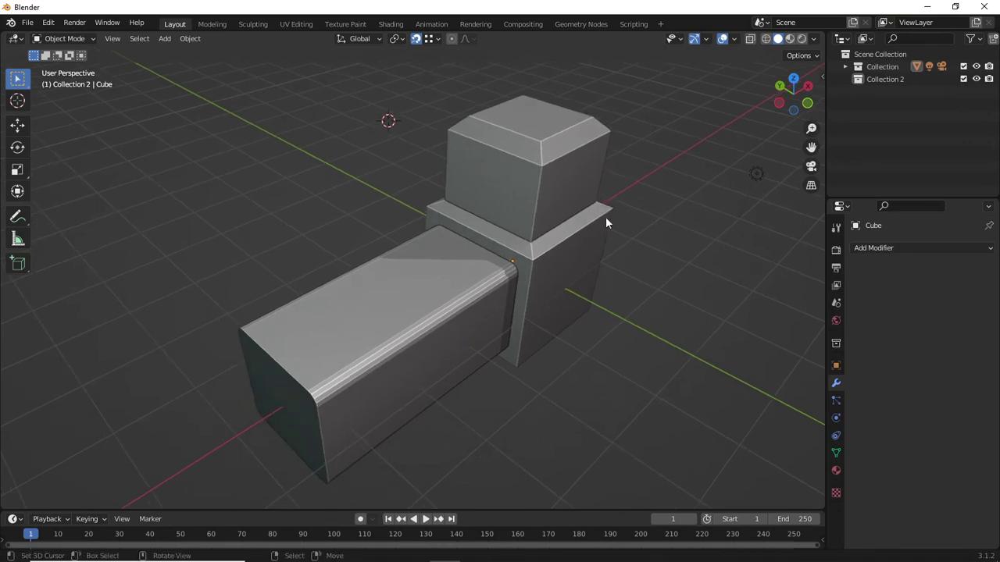
scroll(629, 211, up, 2)
mouse_move(671, 213)
middle_down()
mouse_move(658, 213)
mouse_move(666, 210)
middle_up()
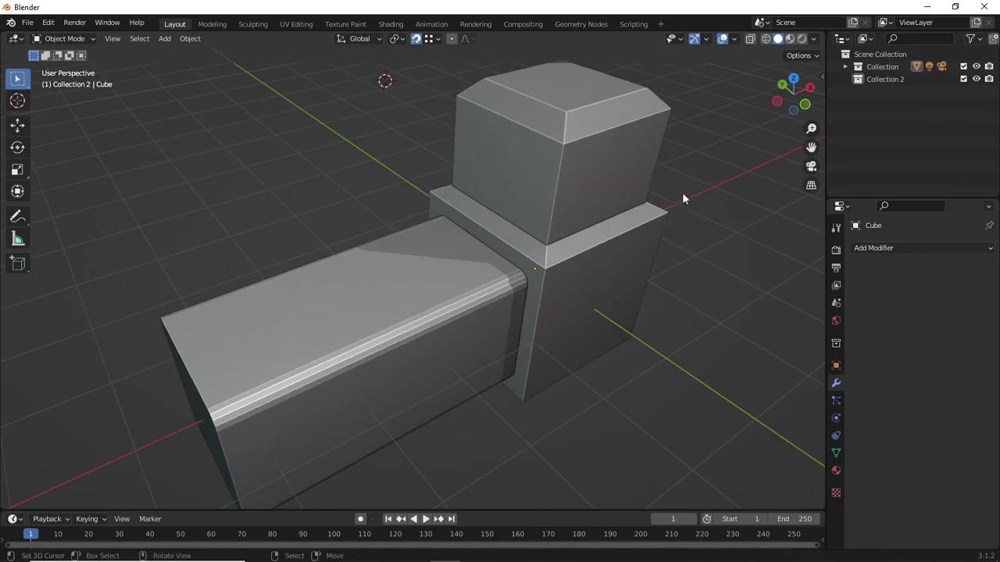
- Switch the model into Edit Mode and back to Object Mode, then leave it deselected with the whole shape in view
click(78, 38)
key(Tab)
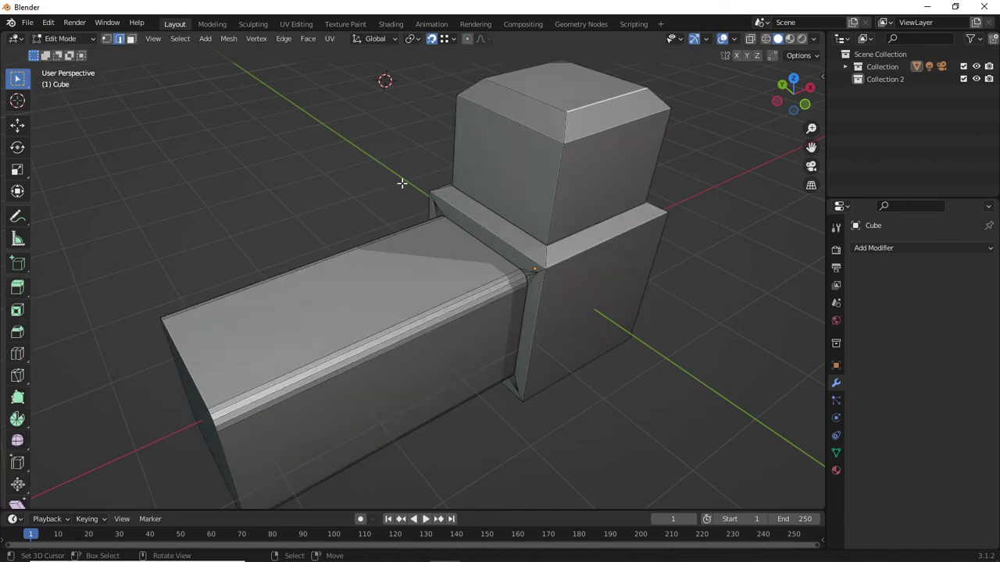
click(566, 134)
key(Tab)
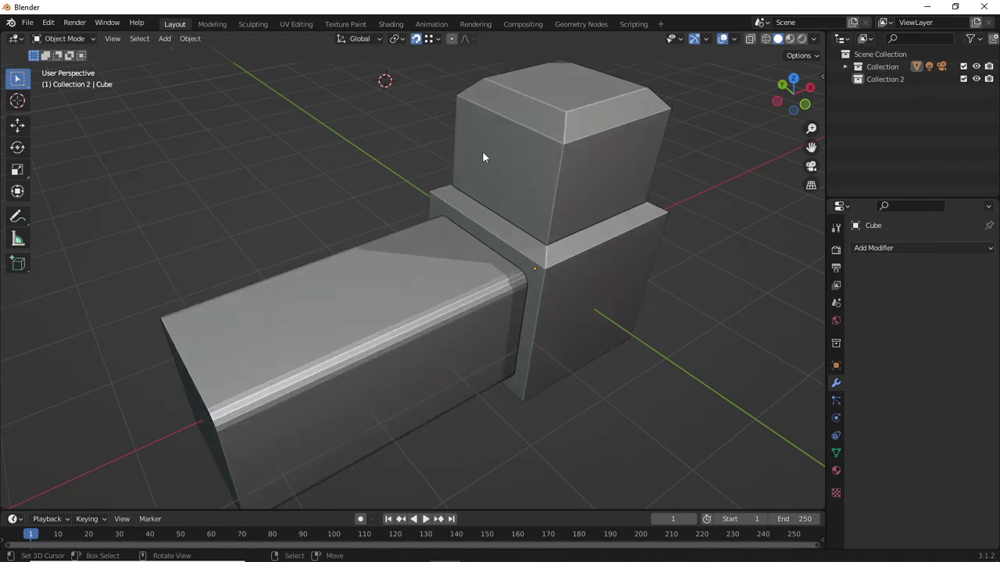
click(550, 137)
middle_drag(538, 175, 573, 218)
scroll(594, 186, down, 3)
click(591, 196)
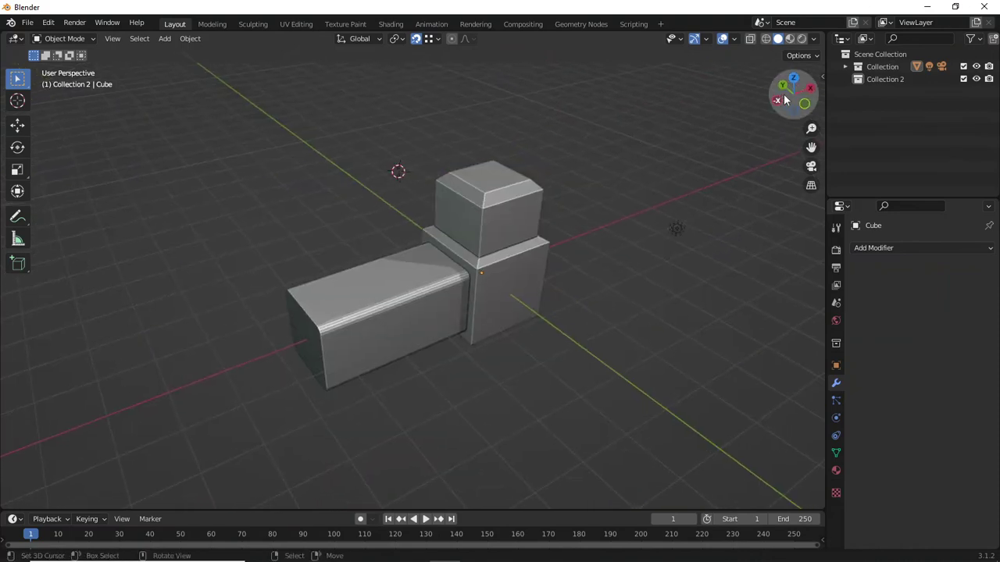
- Review the viewport shading options and the snapping options without changing them
click(815, 39)
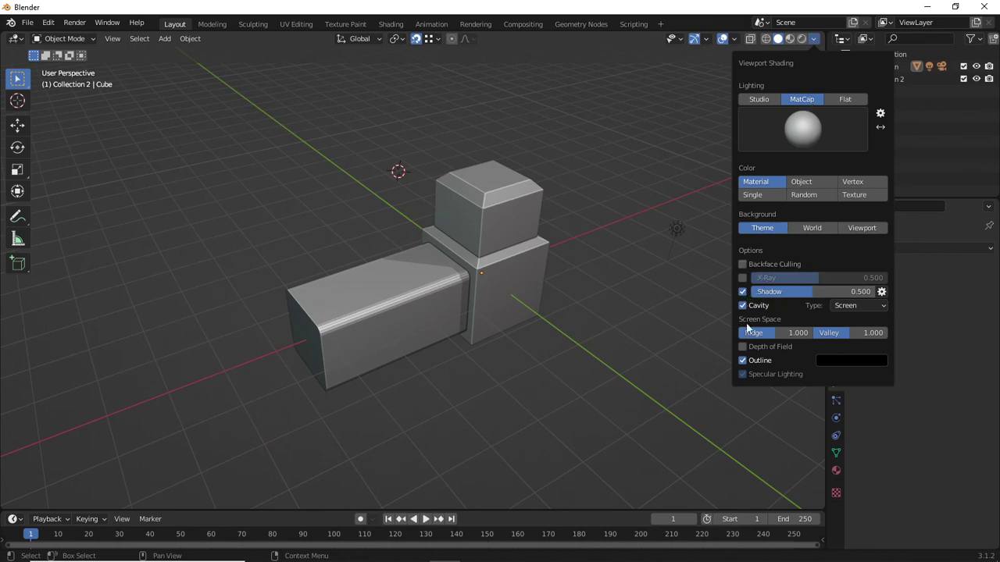
click(813, 40)
click(813, 40)
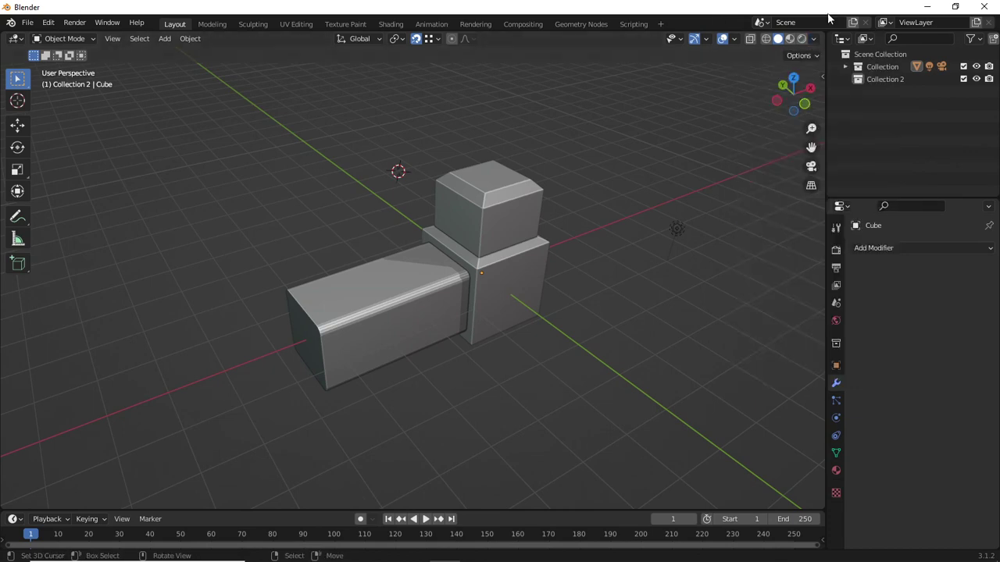
click(436, 40)
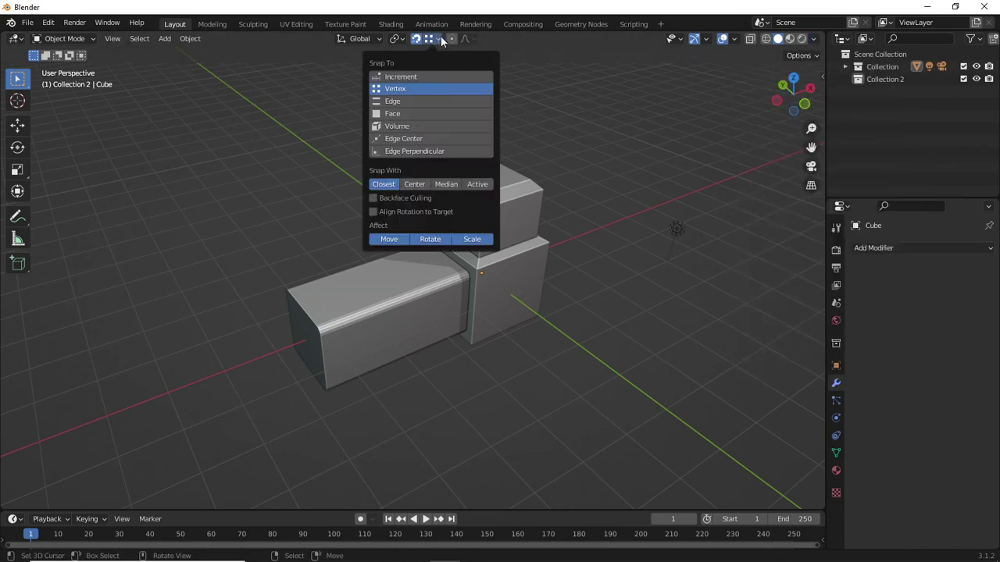
click(434, 38)
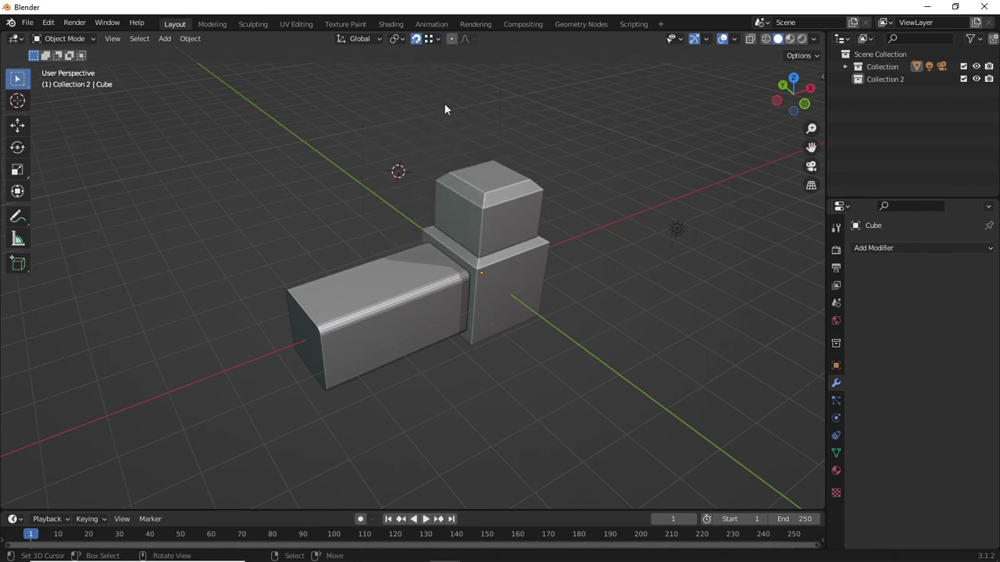
- Make snapping affect only Move, excluding Rotate and Scale, and set the snap target to Increment
click(428, 38)
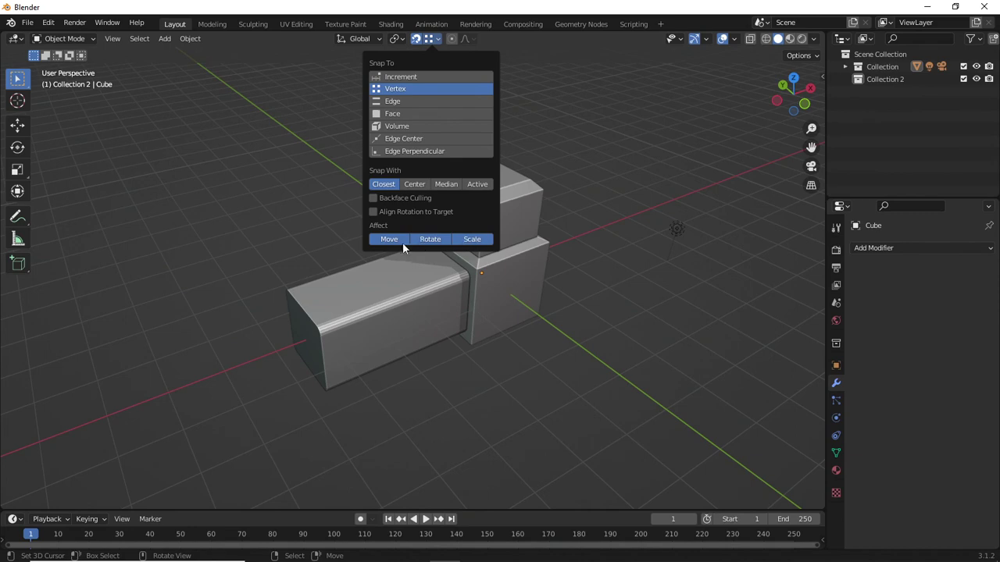
click(470, 242)
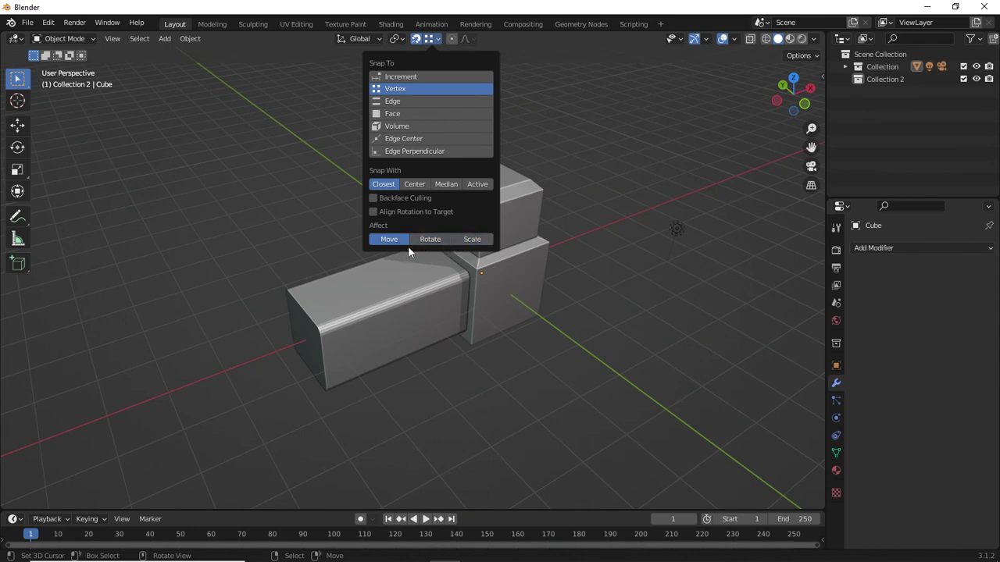
click(407, 78)
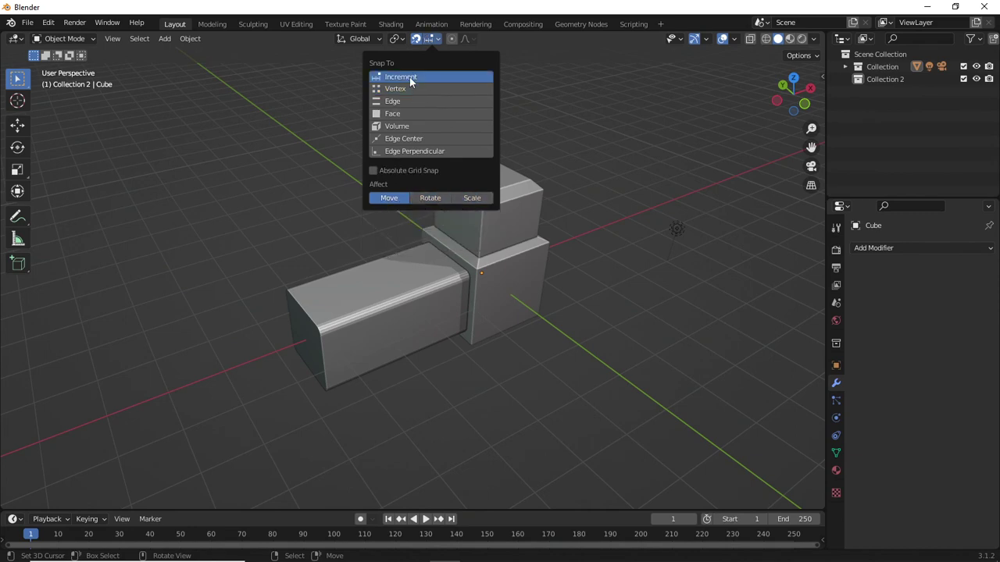
- Select the cube object and try moving it 2 m along the global X axis in Object Mode with increment snapping, then cancel
click(422, 288)
key(Tab)
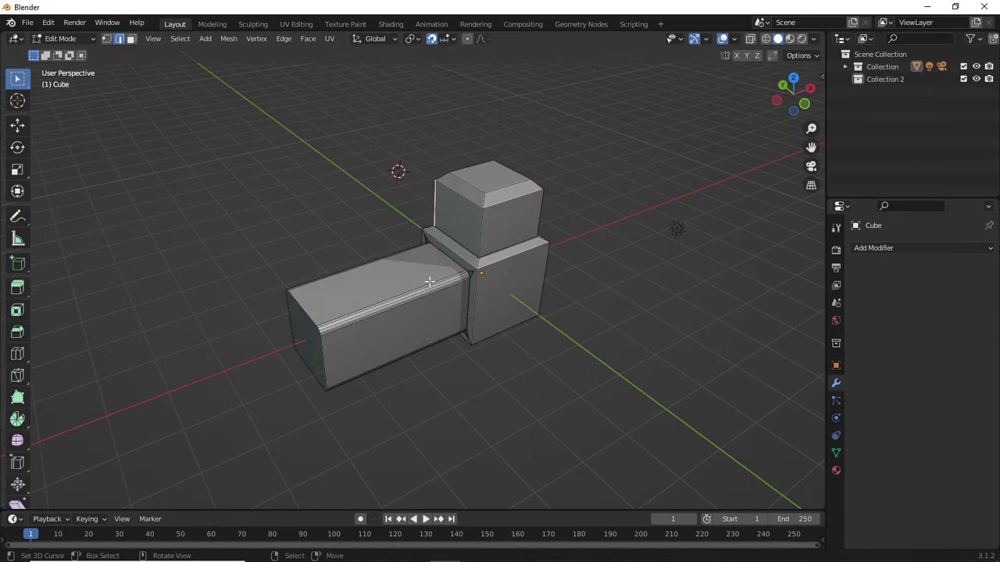
key(g)
key(x)
key(Tab)
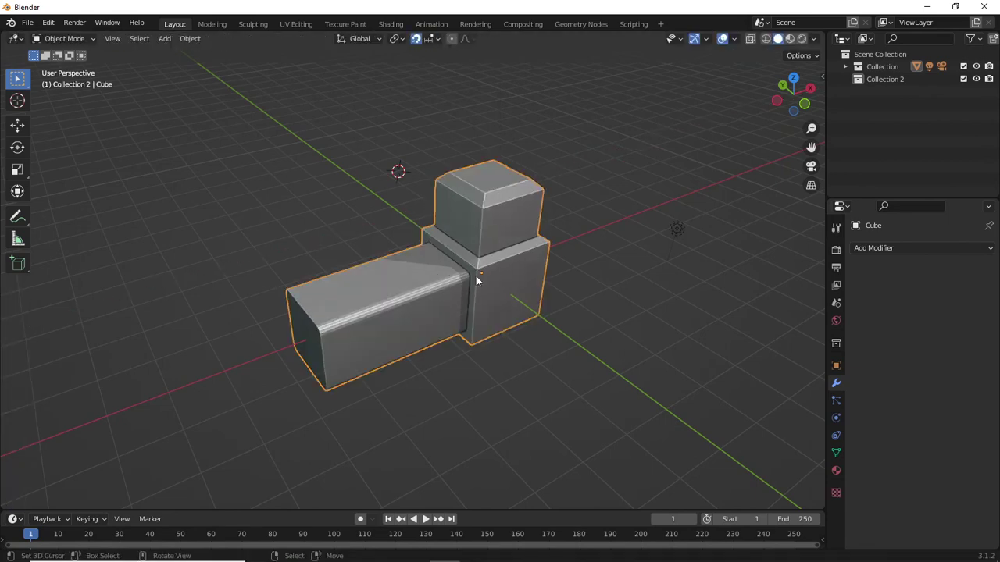
key(g)
key(x)
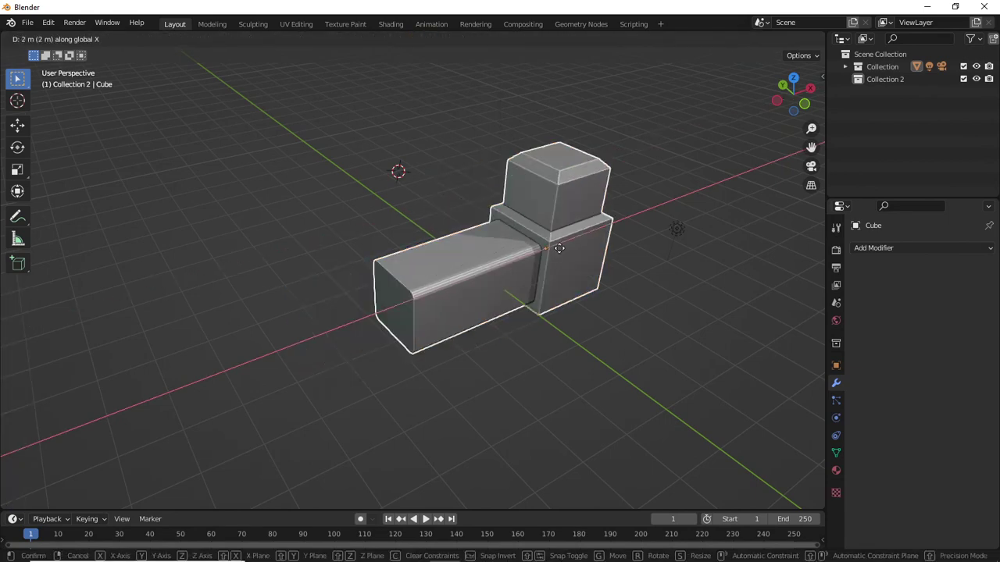
right_click(515, 254)
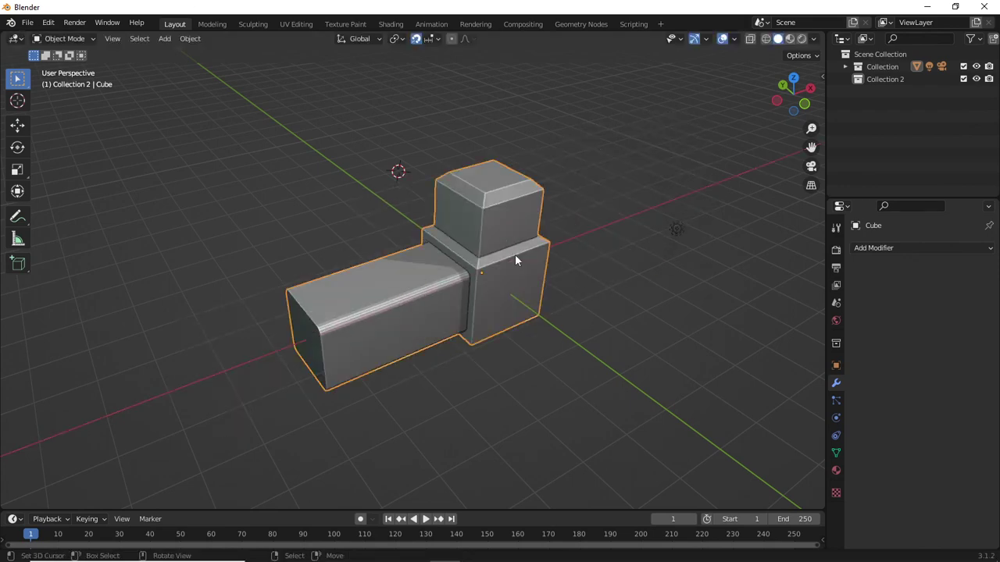
- Try snapped moves of the cube object along the global Y axis and the global Z axis, cancelling each one
key(g)
key(y)
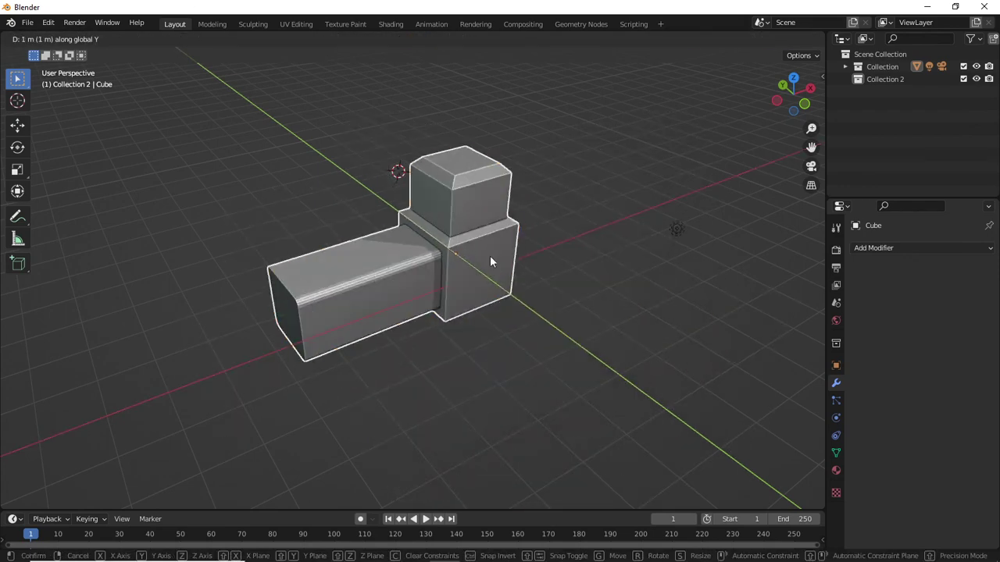
right_click(490, 256)
key(g)
key(z)
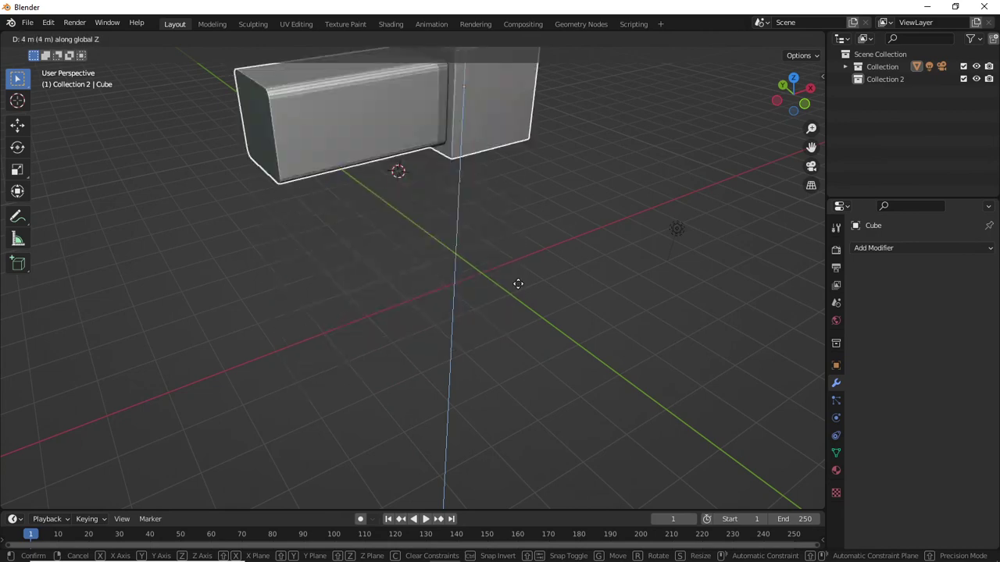
right_click(524, 179)
- Deselect the cube object and examine the whole model from several angles, both close up and farther away
middle_drag(537, 179, 477, 156)
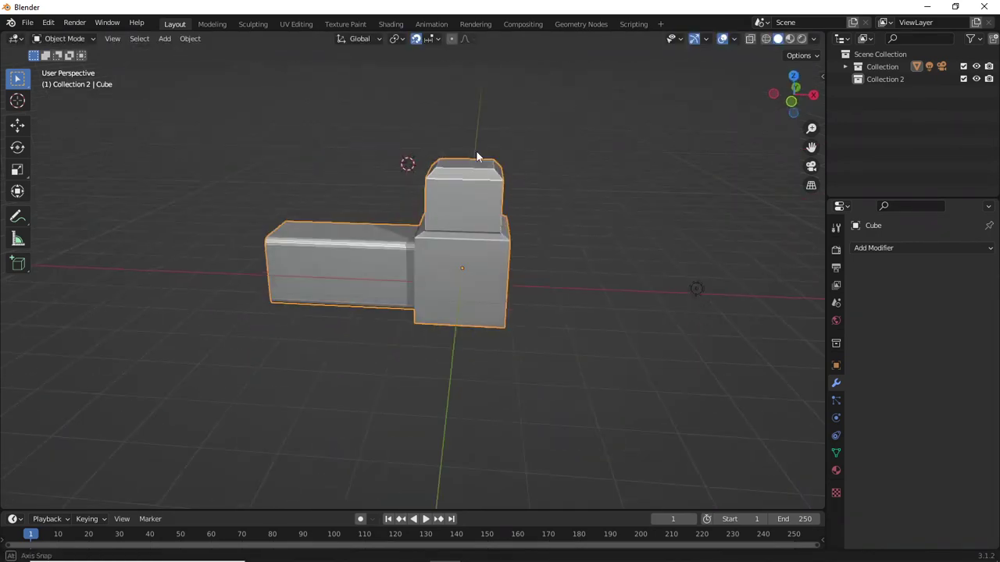
click(510, 221)
middle_drag(511, 221, 446, 317)
click(445, 222)
middle_drag(445, 222, 460, 317)
click(545, 272)
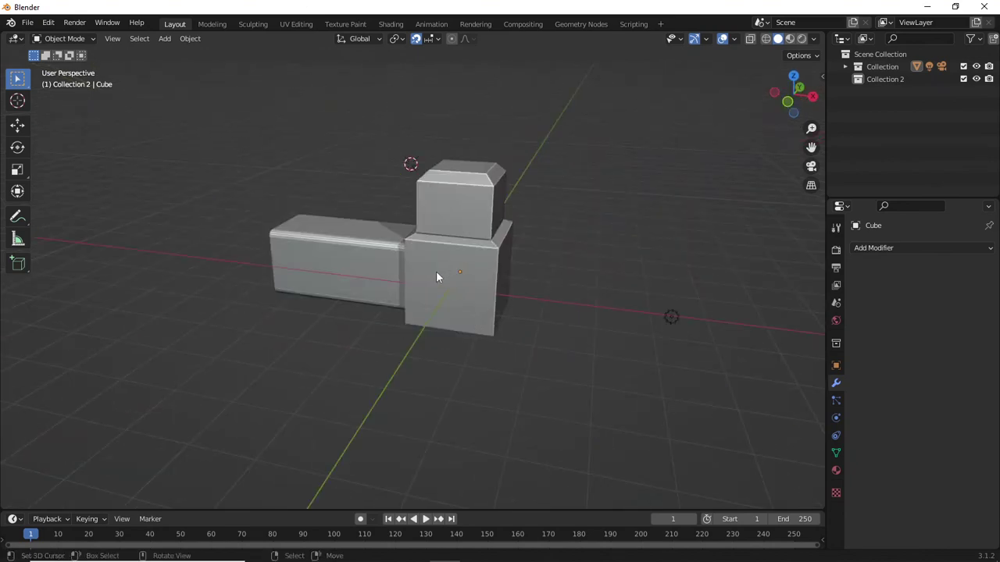
middle_drag(385, 232, 557, 288)
scroll(557, 288, up, 4)
middle_drag(618, 239, 596, 263)
scroll(617, 221, down, 2)
scroll(538, 270, down, 3)
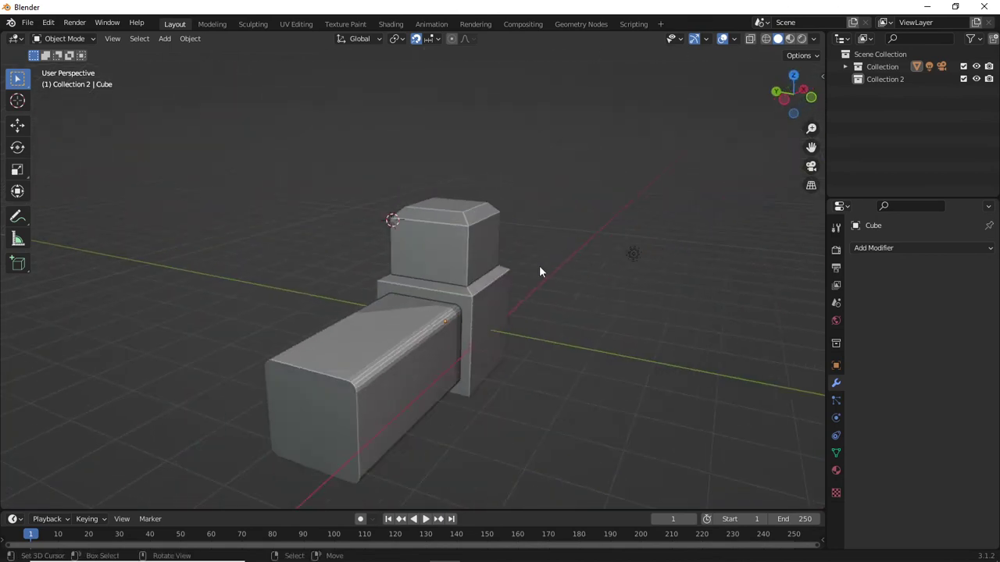
middle_drag(529, 283, 508, 264)
scroll(414, 350, up, 3)
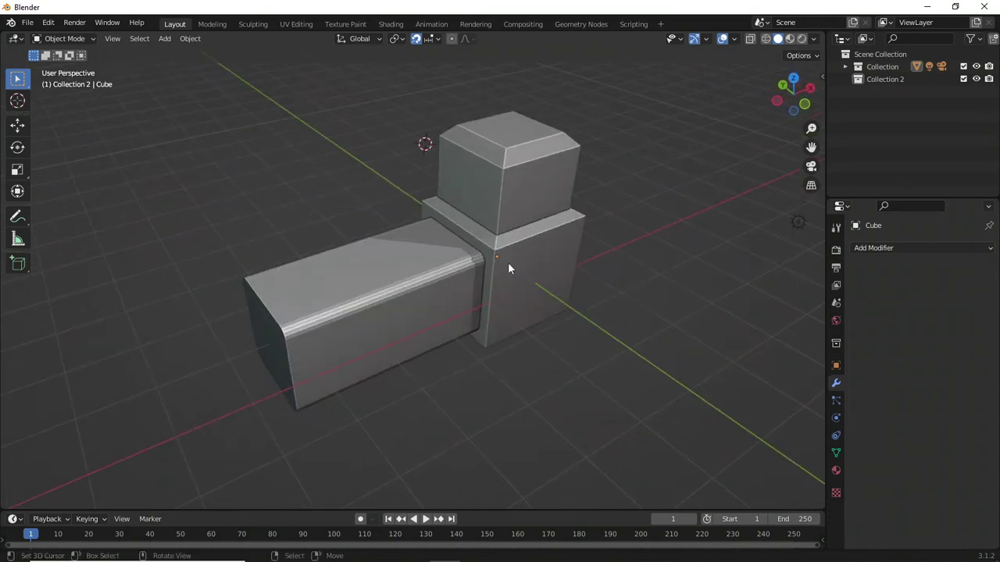